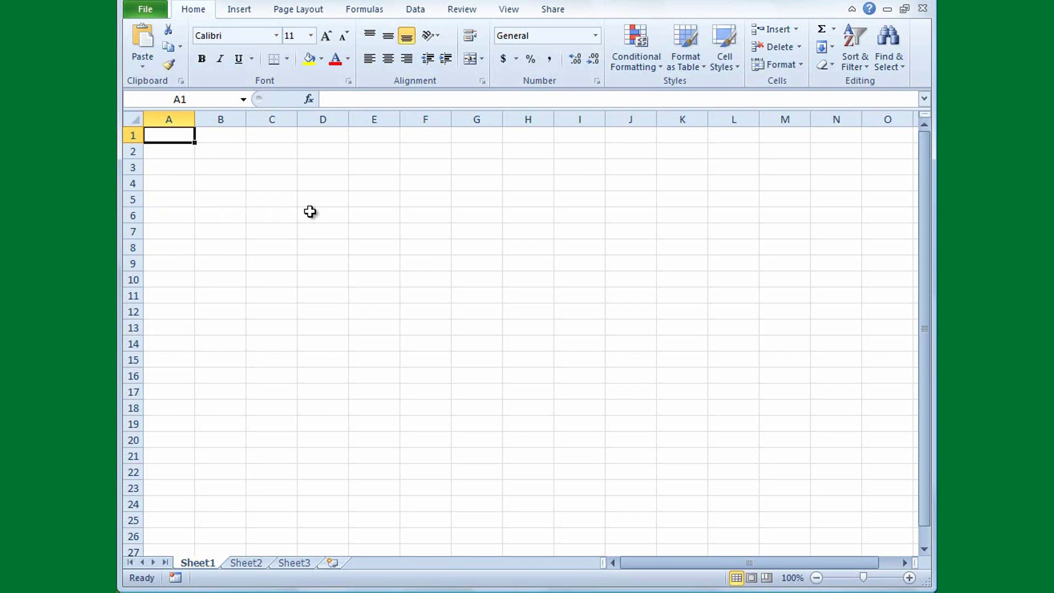
Enter 50 in cell A1 and the formula =A1 in cell A2.
left_click(429, 198)
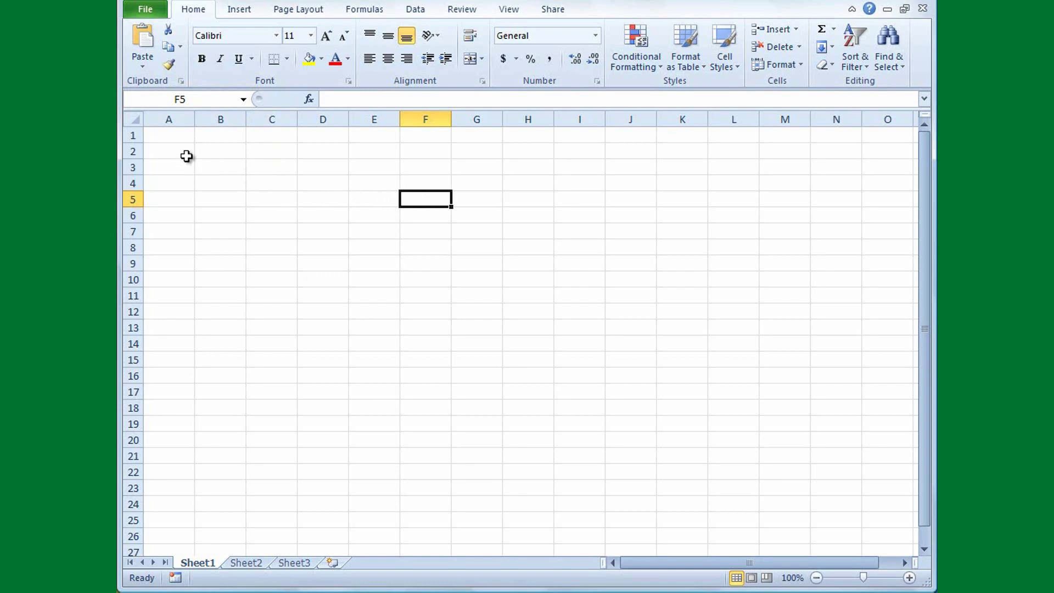
left_click(180, 138)
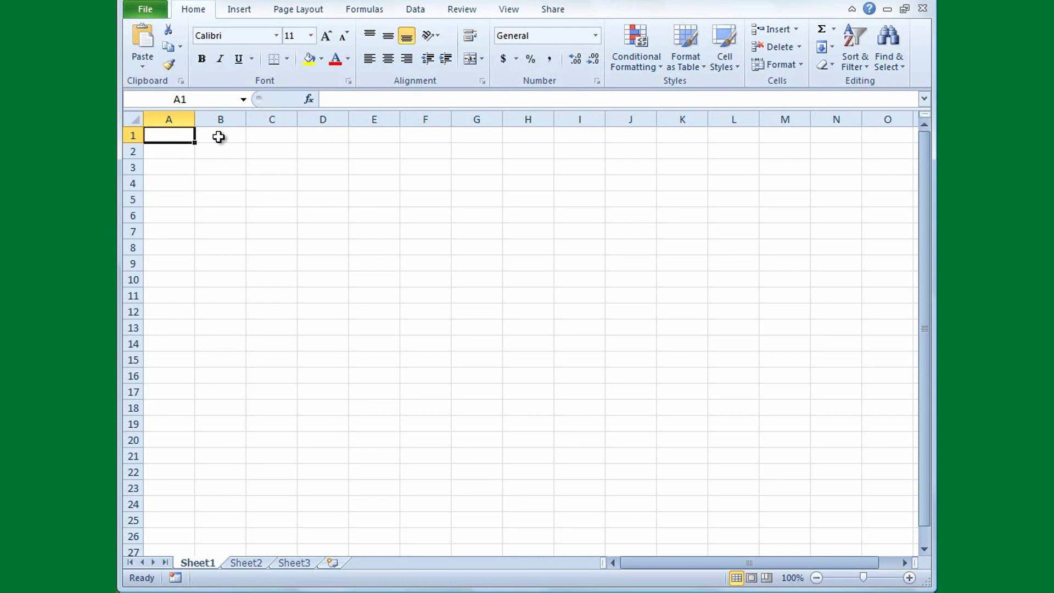
type("50")
key("Return")
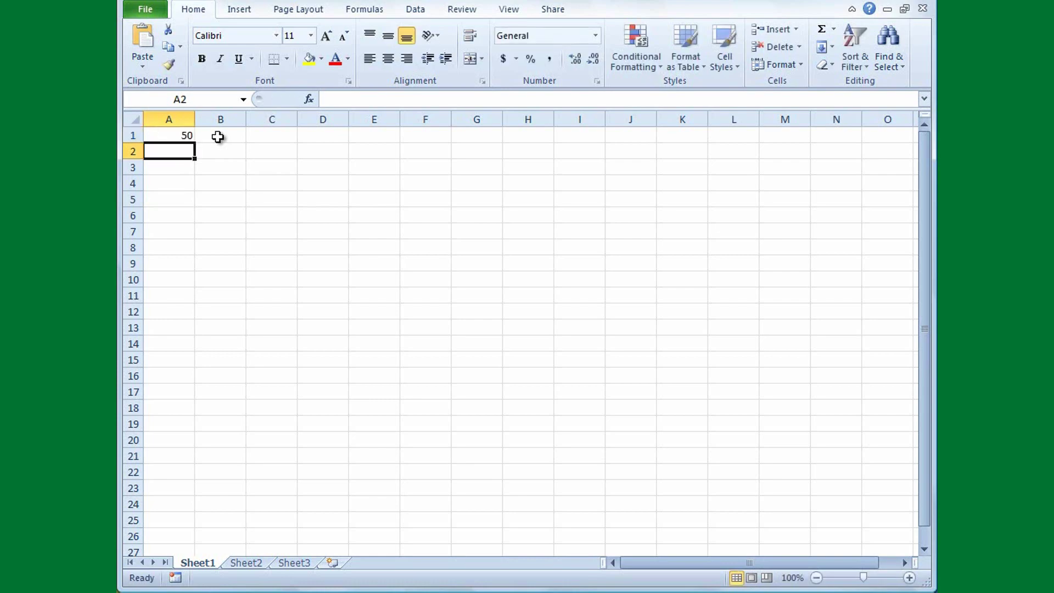
type("=")
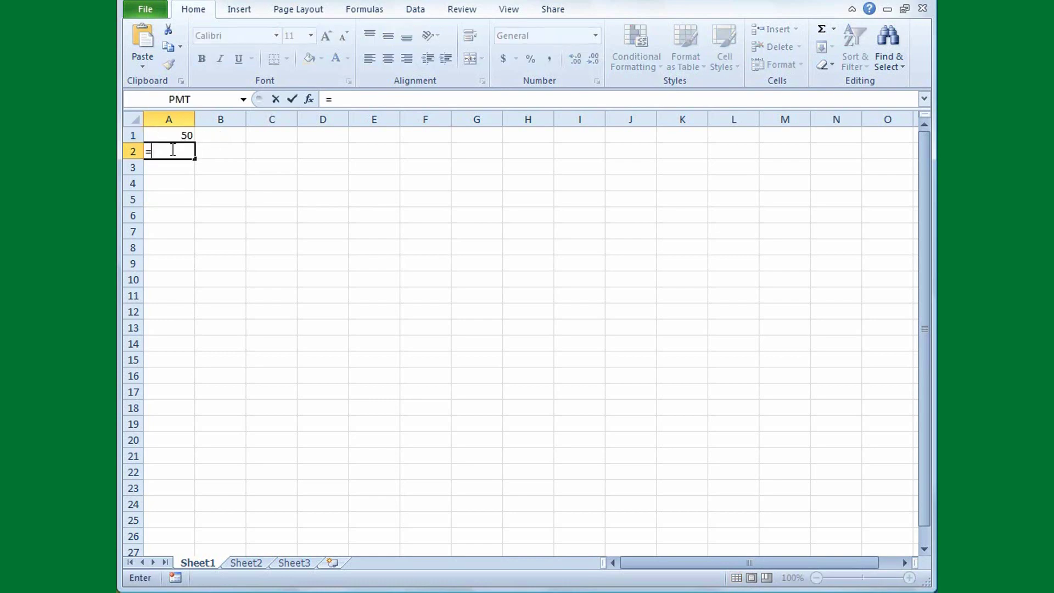
type("A1")
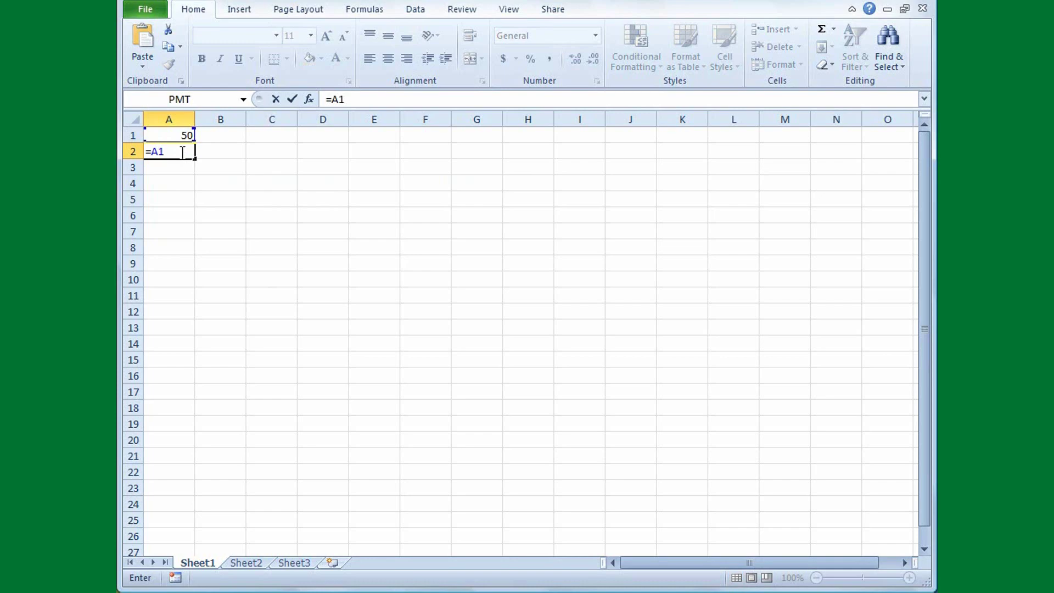
key("Return")
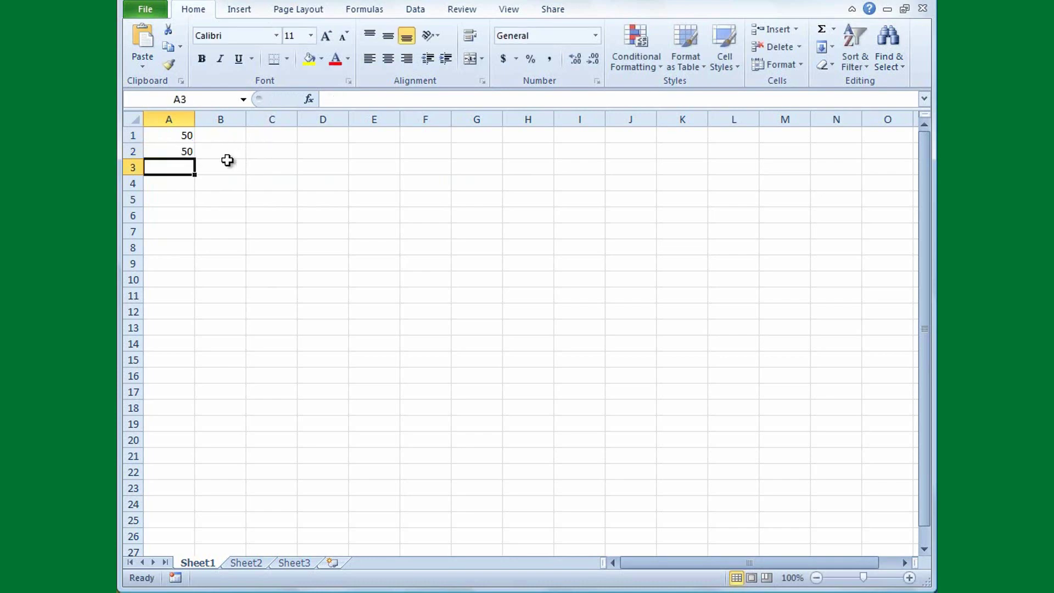
Check the formula in A2 and change the value of cell A1 to 100.
left_click(162, 154)
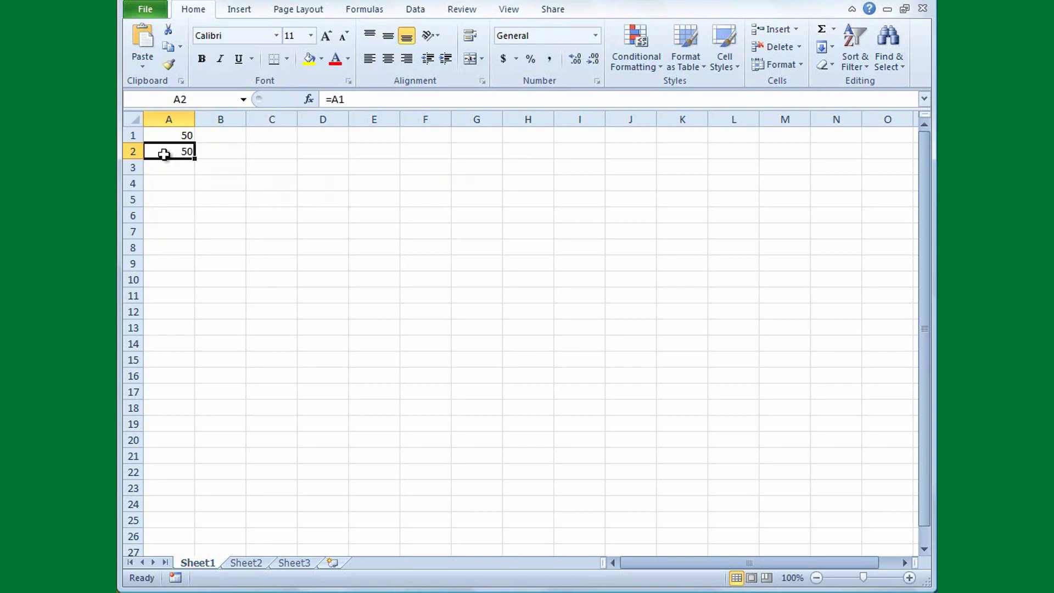
left_click(171, 138)
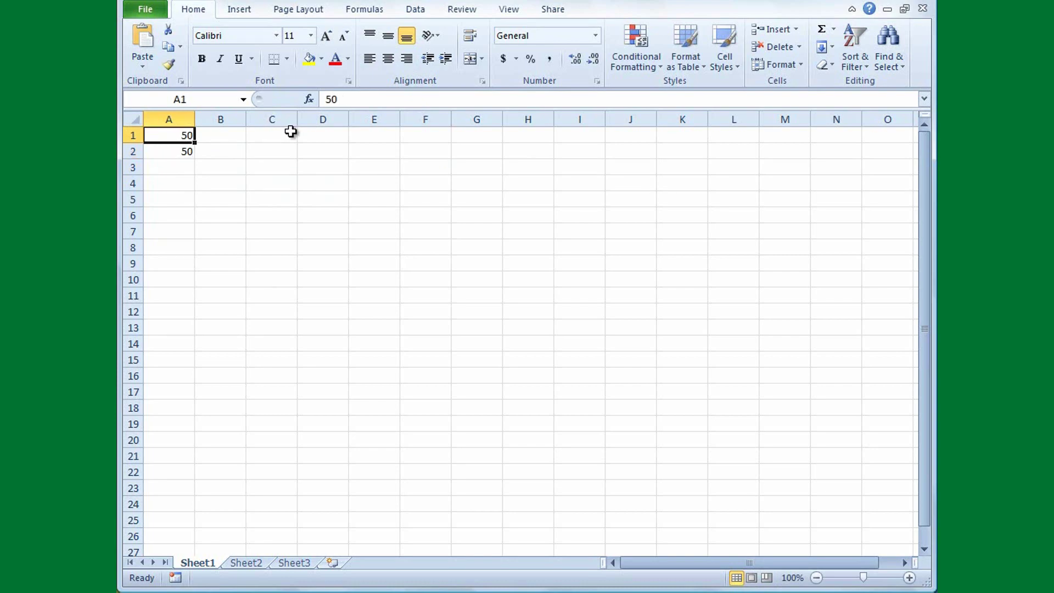
type("100")
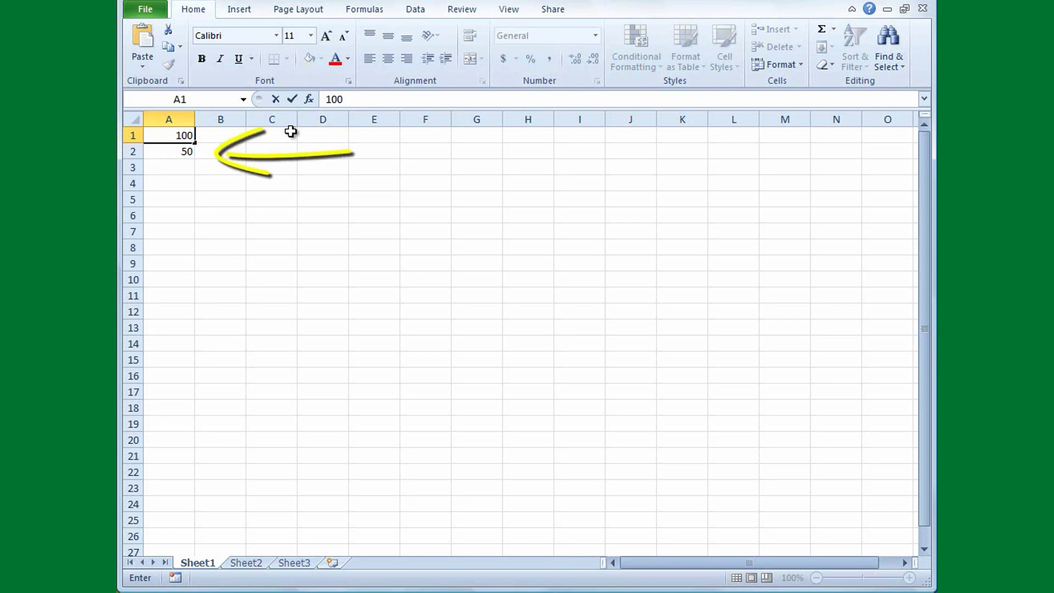
key("Return")
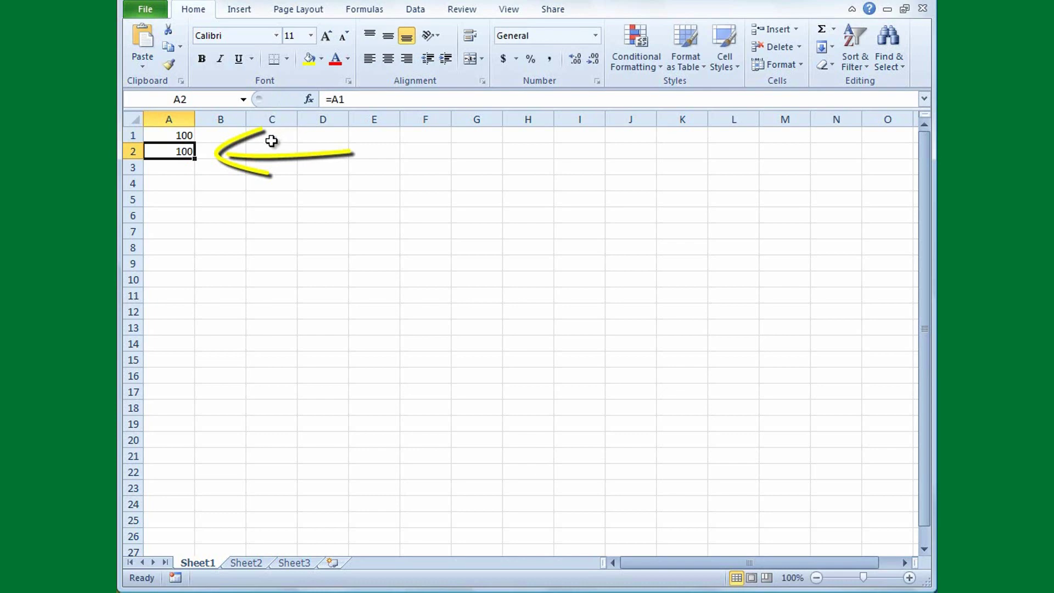
Enter the formula =A1+A2 in cell A3 and reselect the cell to review it.
left_click(169, 166)
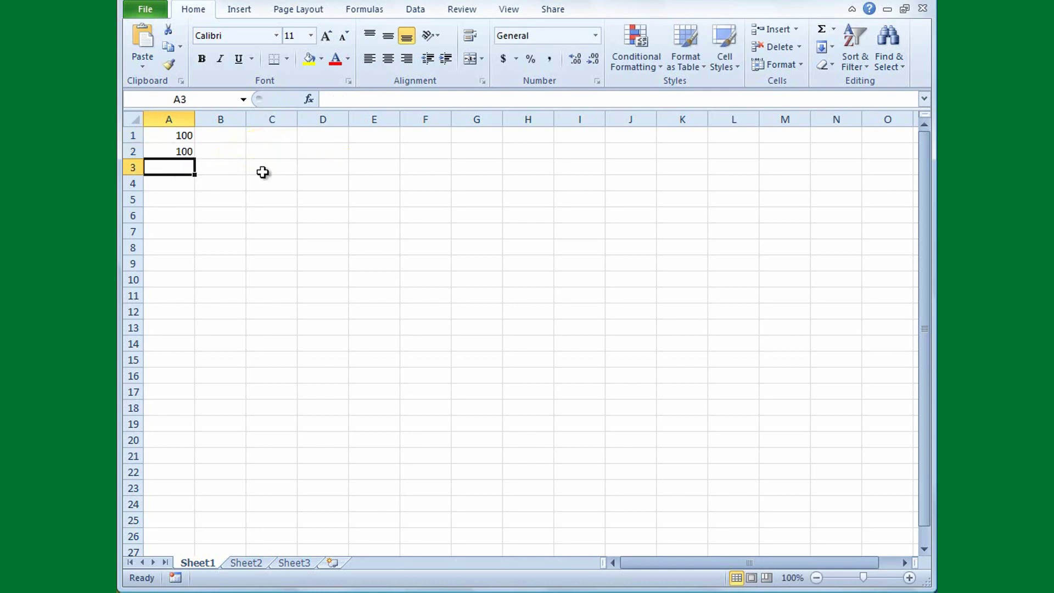
type("=")
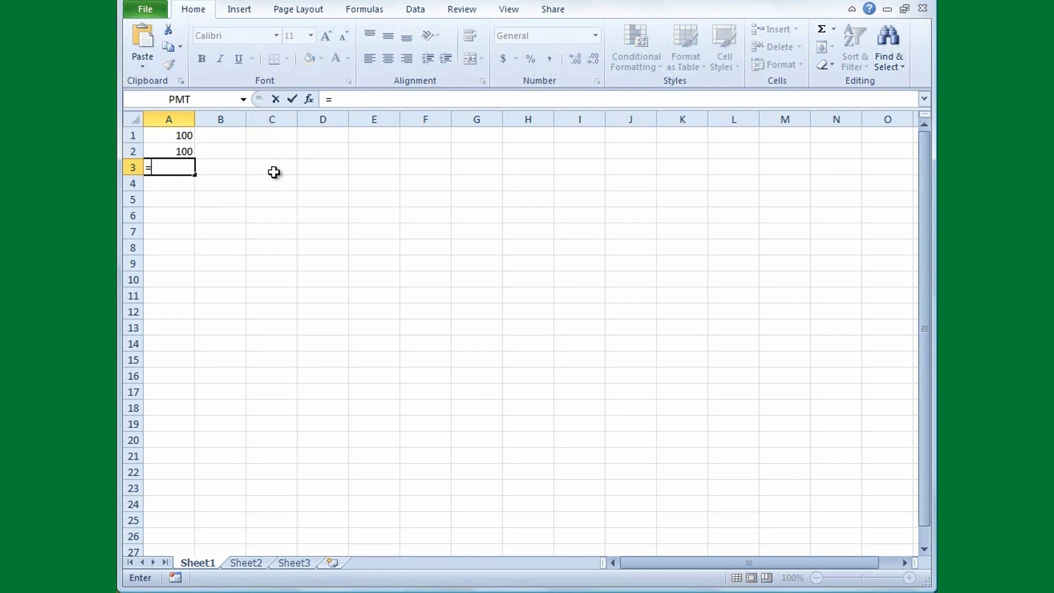
type("A1+A2")
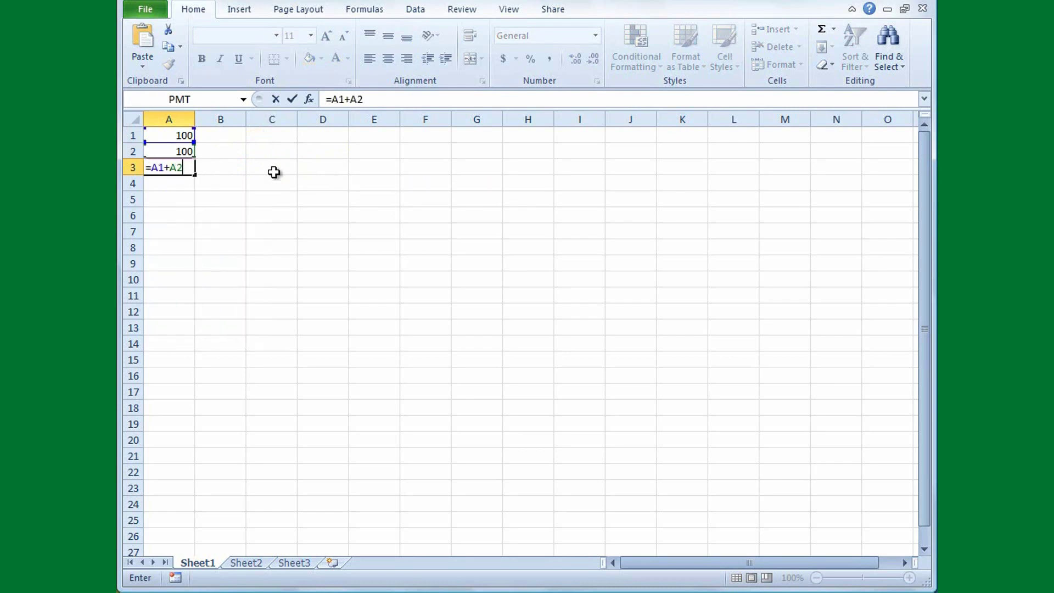
key("Return")
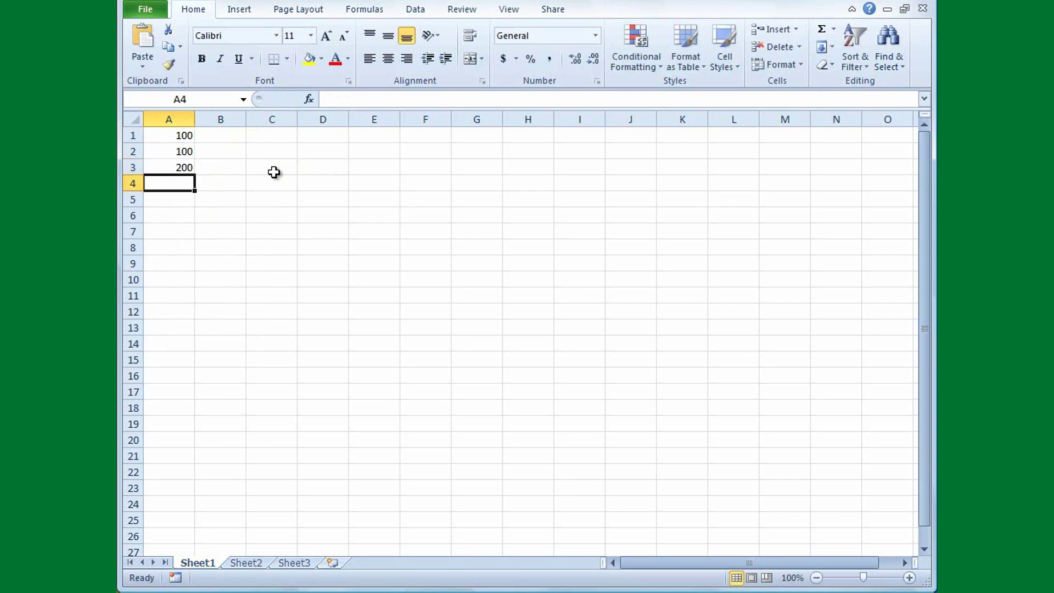
left_click(184, 167)
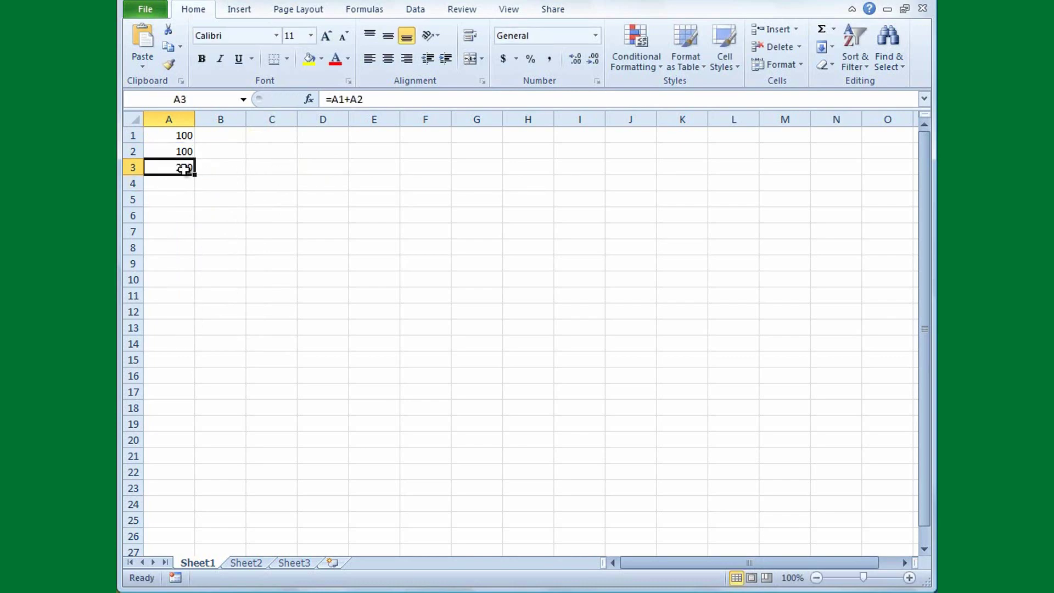
Change the value of cell A1 to 150 and select A3 to check its recalculated sum.
left_click(183, 135)
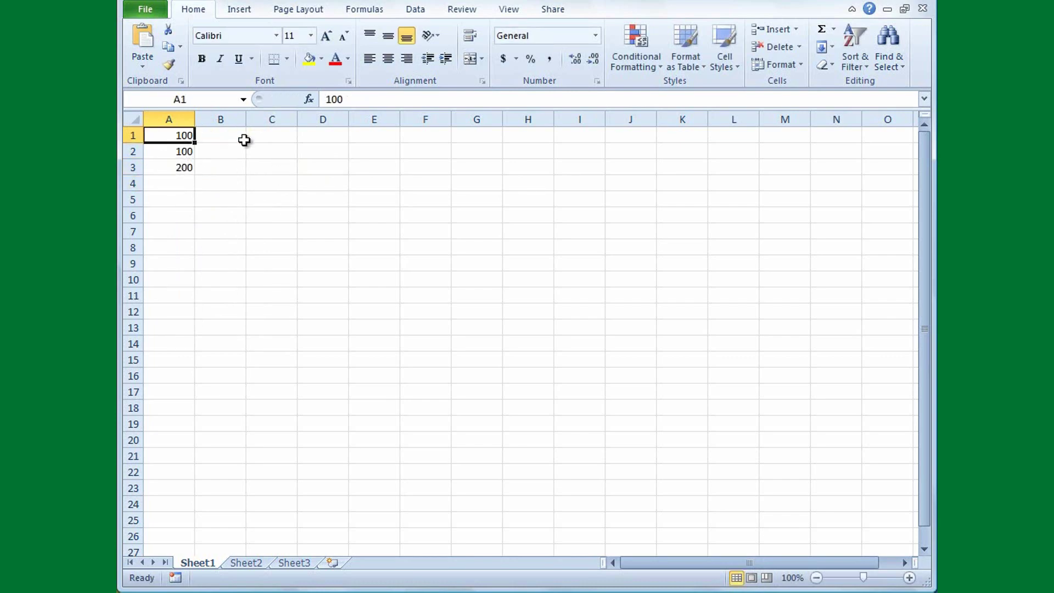
type("150")
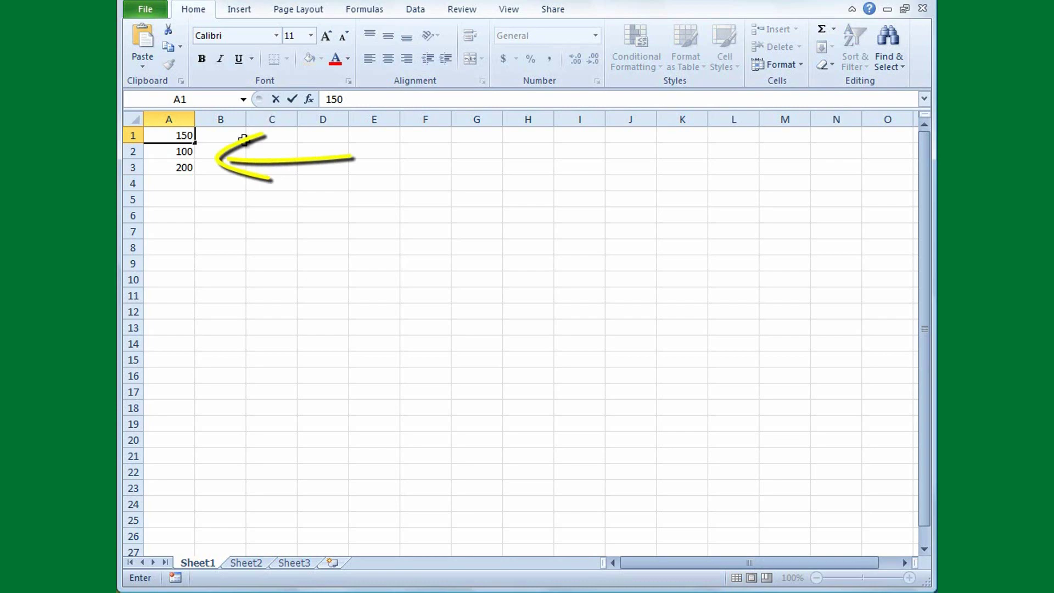
key("Return")
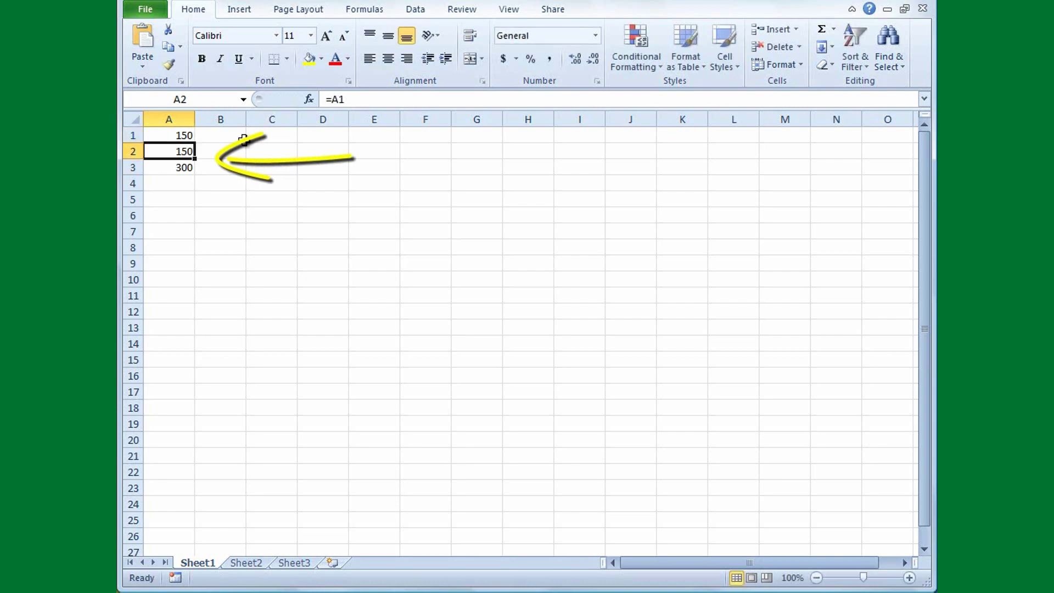
left_click(166, 167)
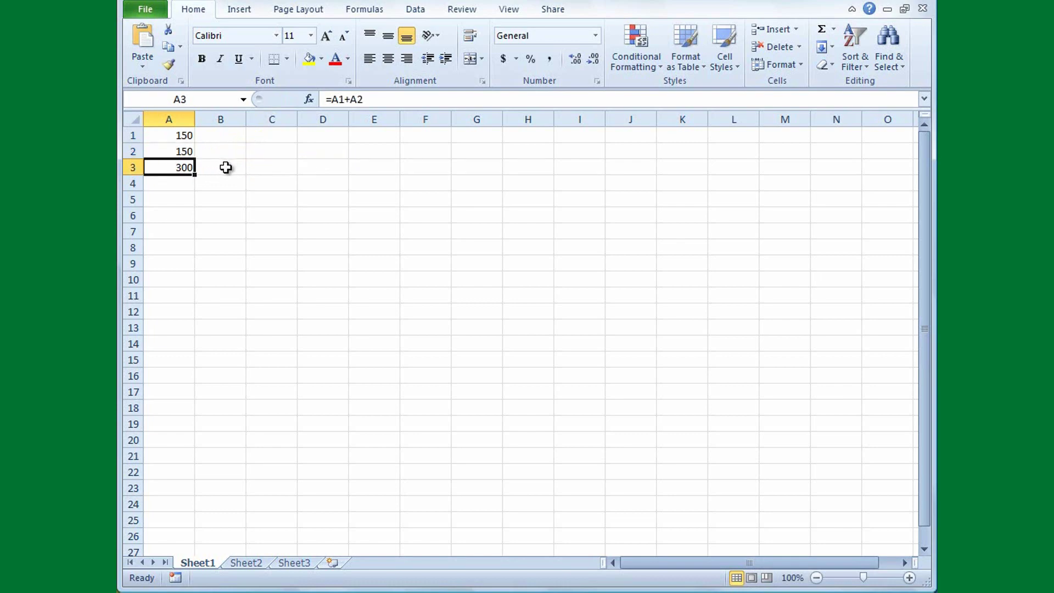
Enter the values 980, 35 and 43 in cells D1, D2 and D3.
left_click(327, 138)
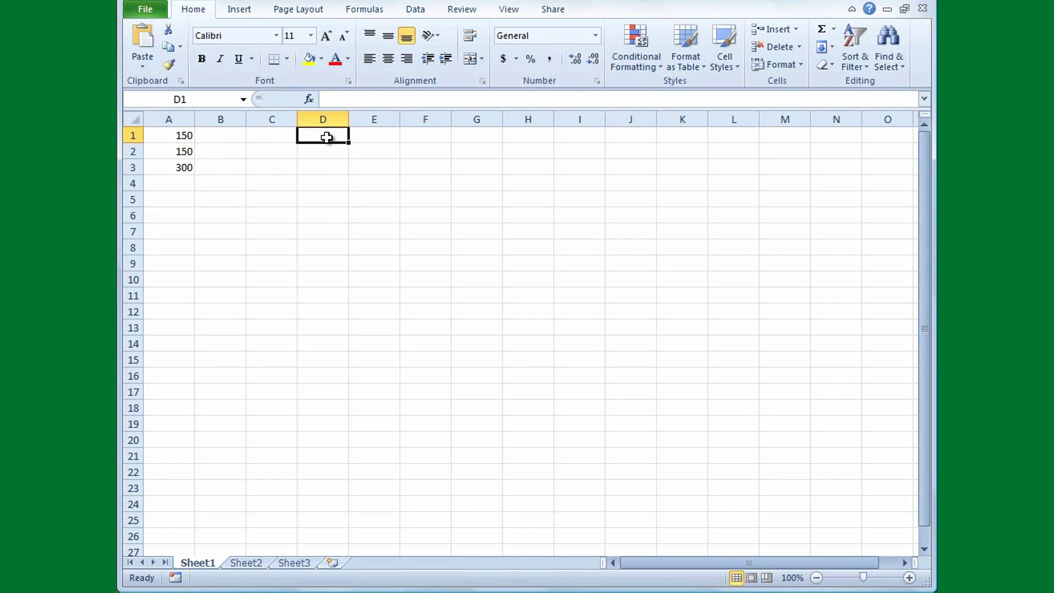
type("980")
key("Return")
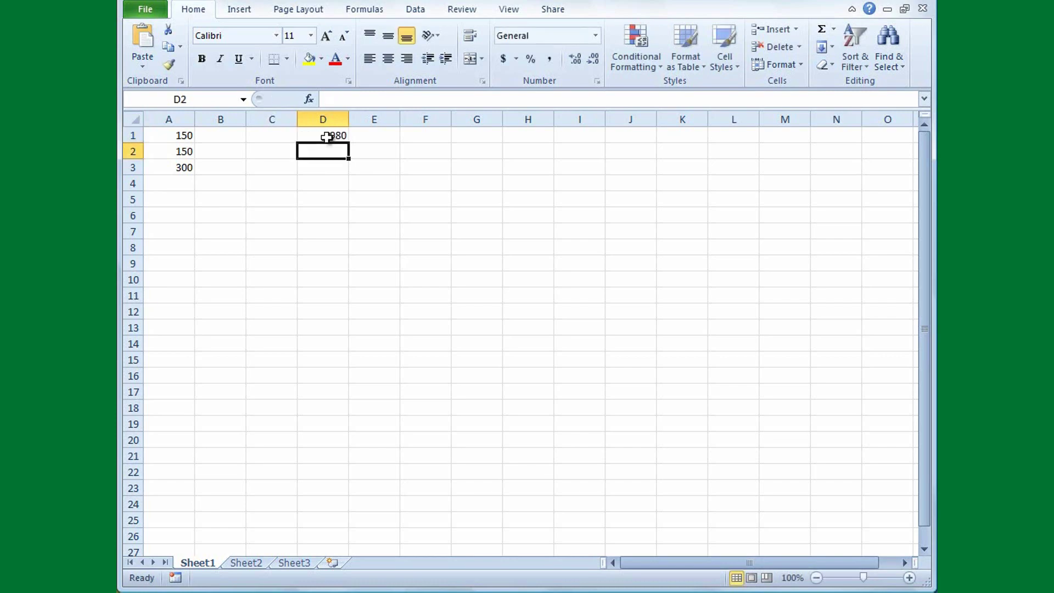
type("35")
key("Return")
type("43")
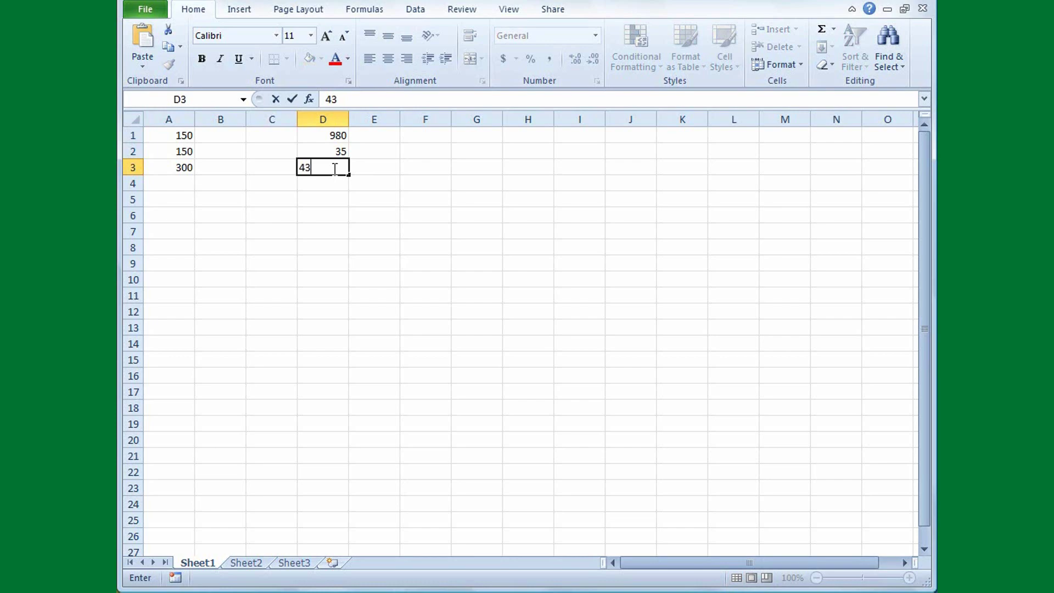
key("Return")
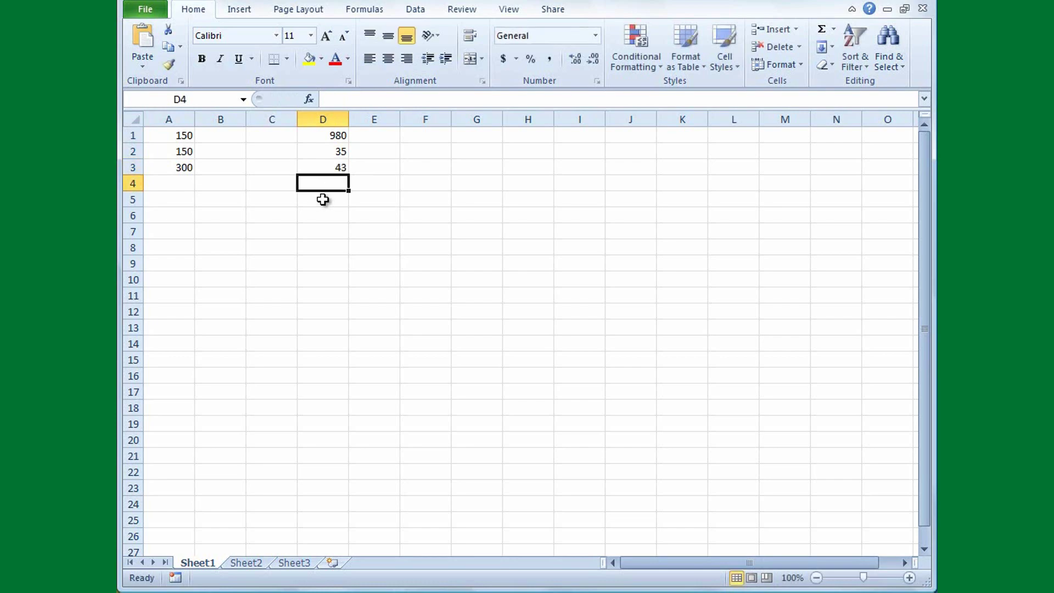
Build the formula =D1/D2+D3 in cell D4 by picking the referenced cells, and reselect D4 to review it.
type("=")
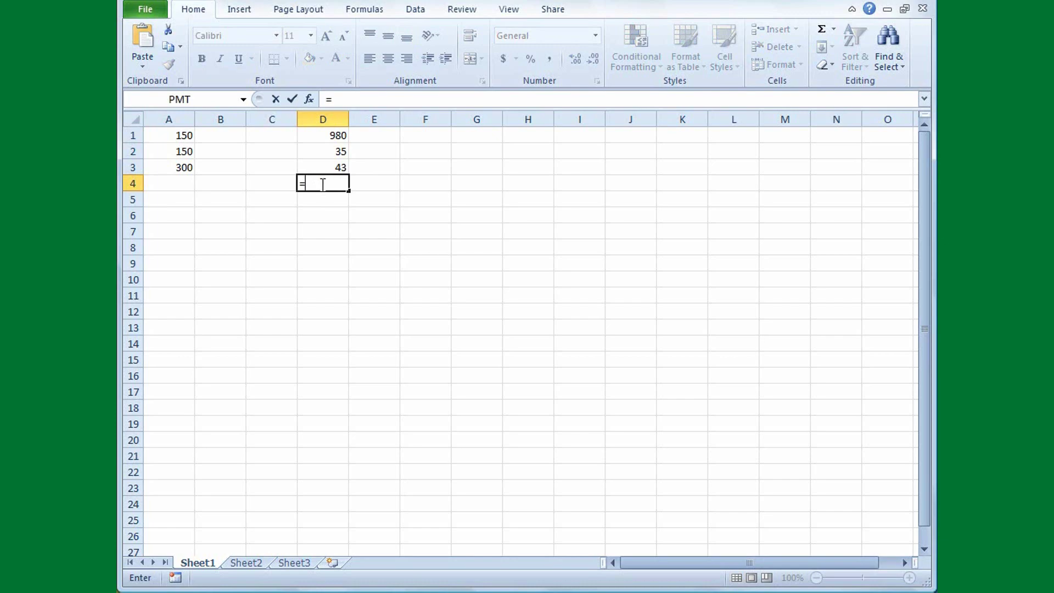
left_click(330, 135)
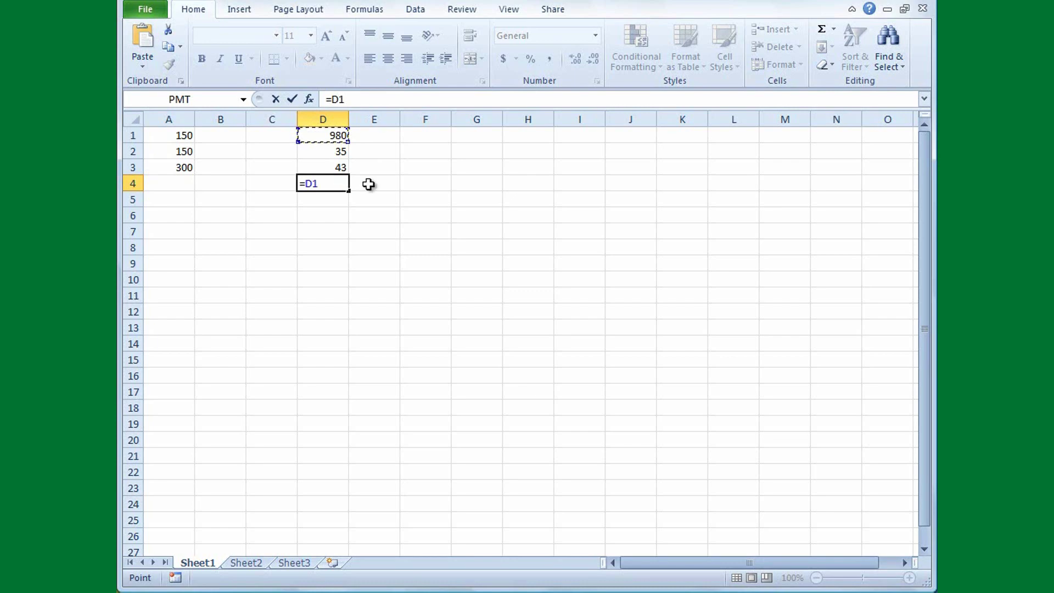
type("/")
left_click(333, 152)
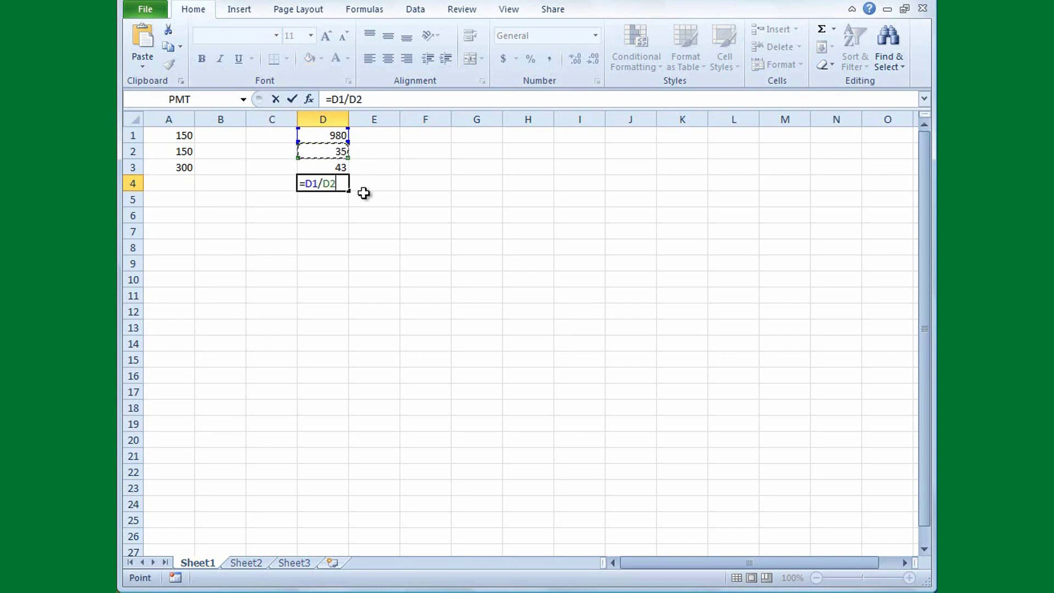
type("+")
left_click(344, 169)
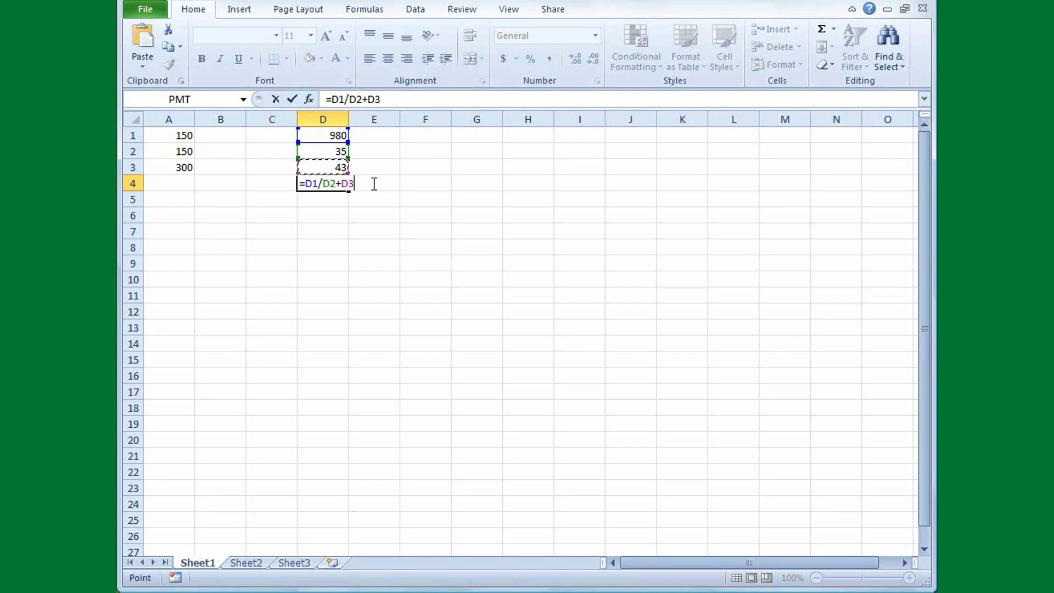
key("Return")
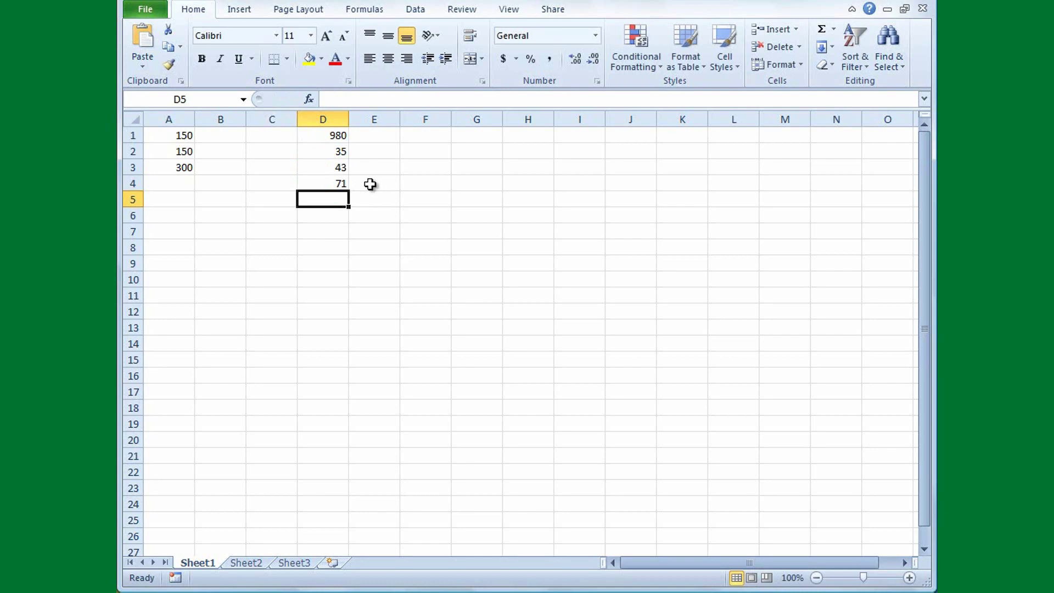
left_click(333, 182)
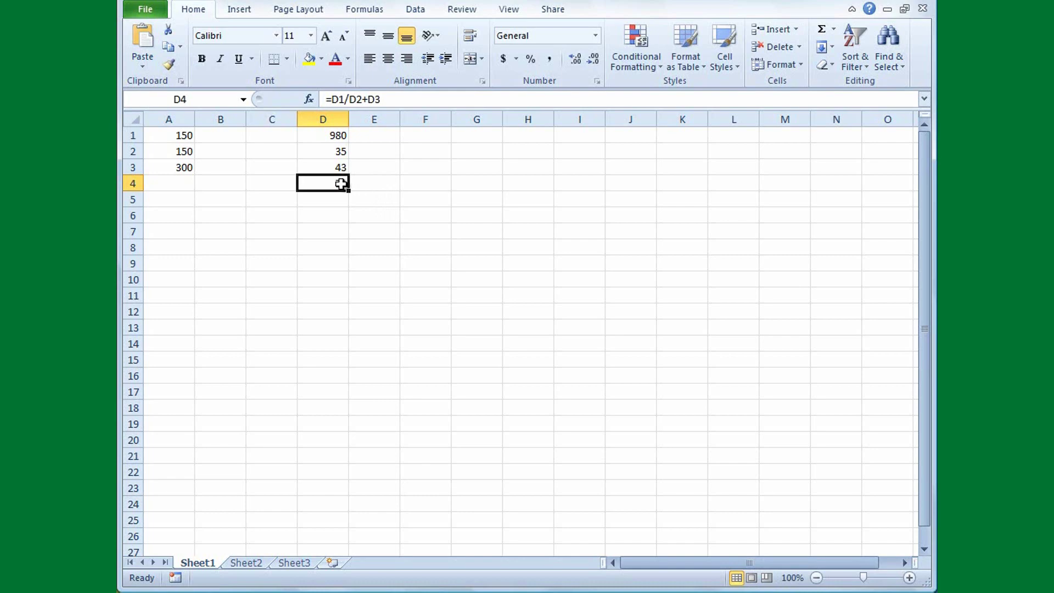
Change cell D1 to 1020 and D2 to 50, and select D4 to check the recalculated formula.
left_click(341, 135)
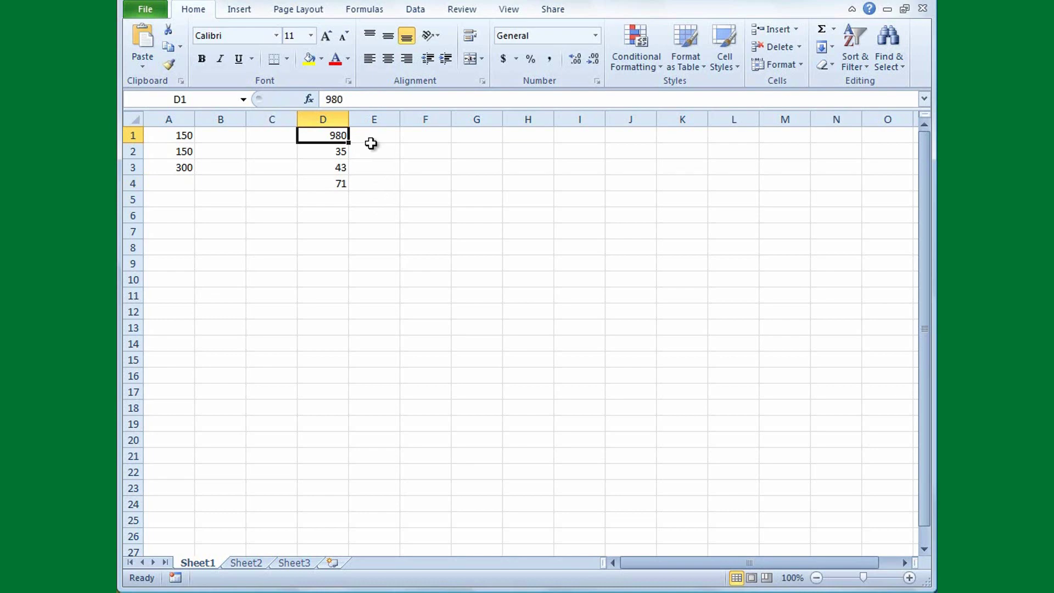
type("1020")
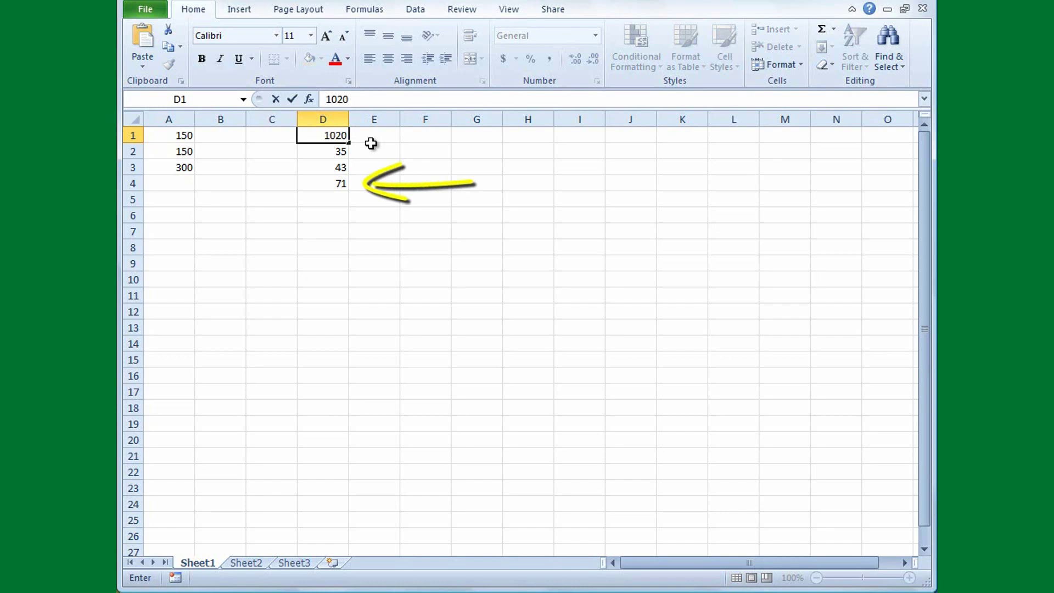
key("Return")
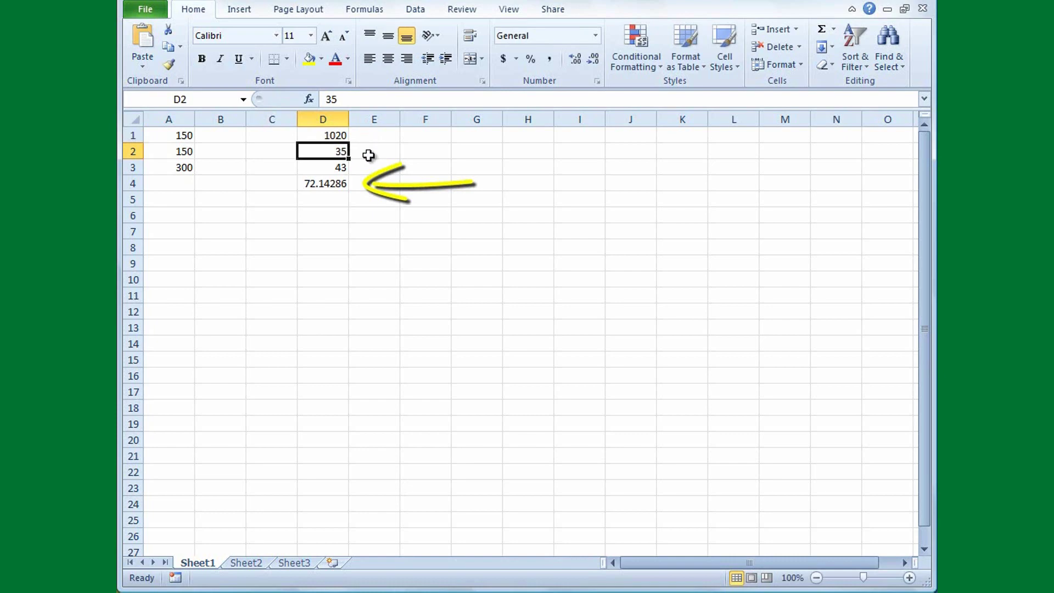
type("50")
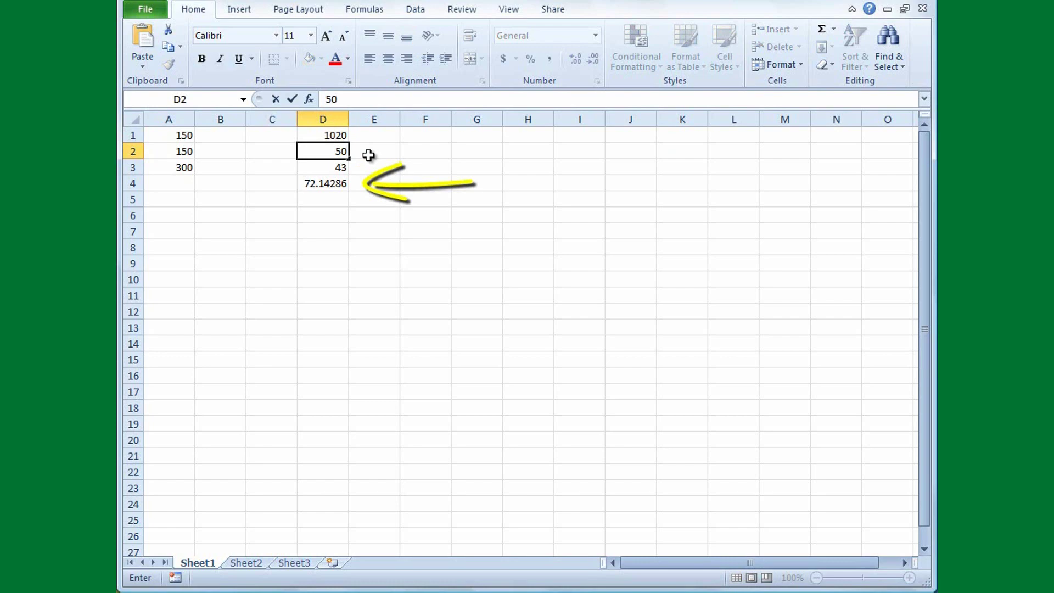
key("Return")
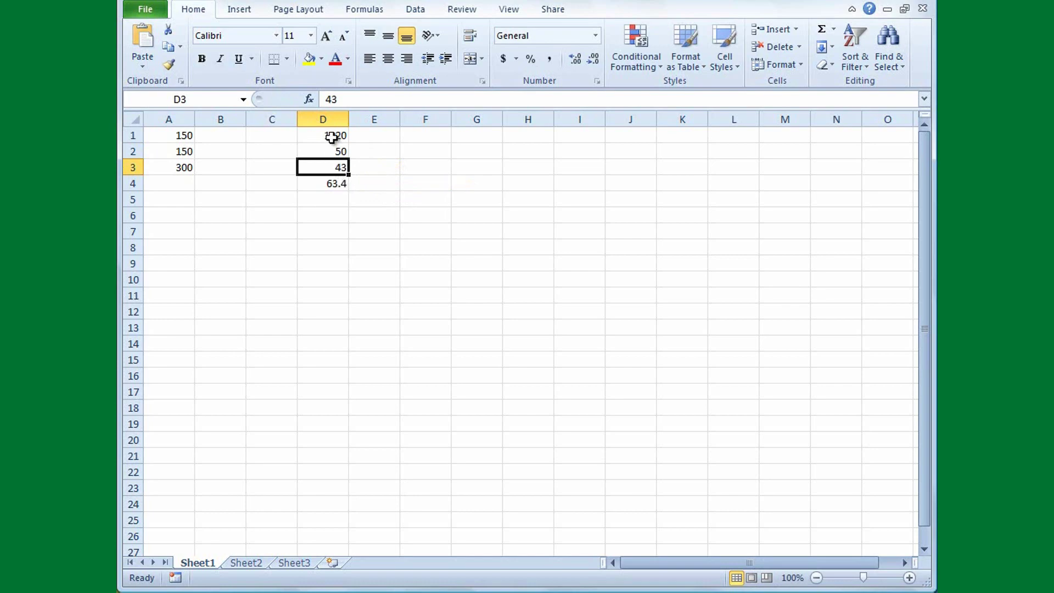
left_click(336, 182)
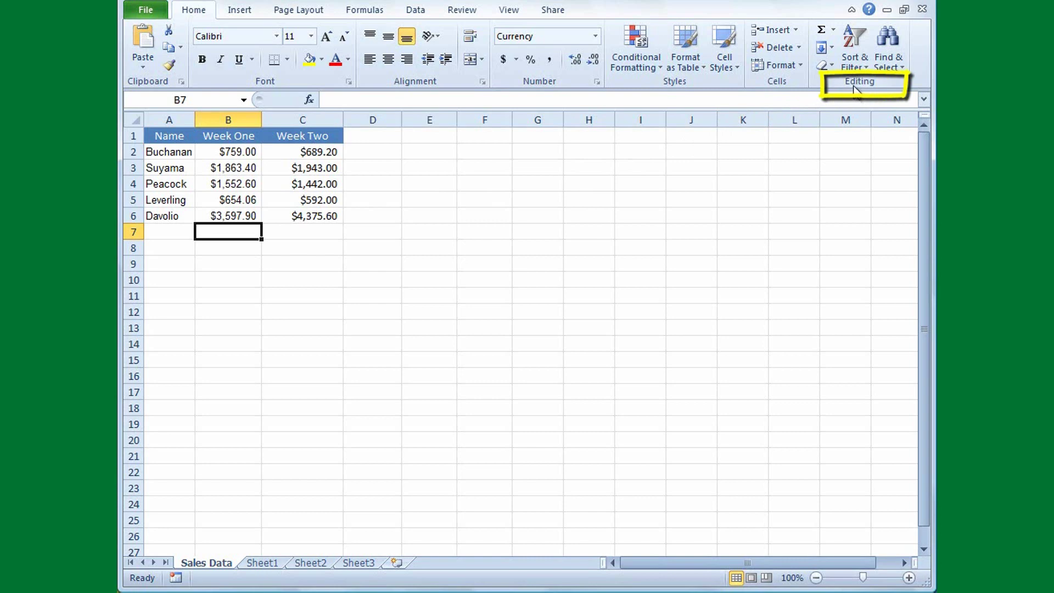
Total the Week One sales by entering =SUM(B2:B6) in cell B7 with AutoSum.
left_click(820, 31)
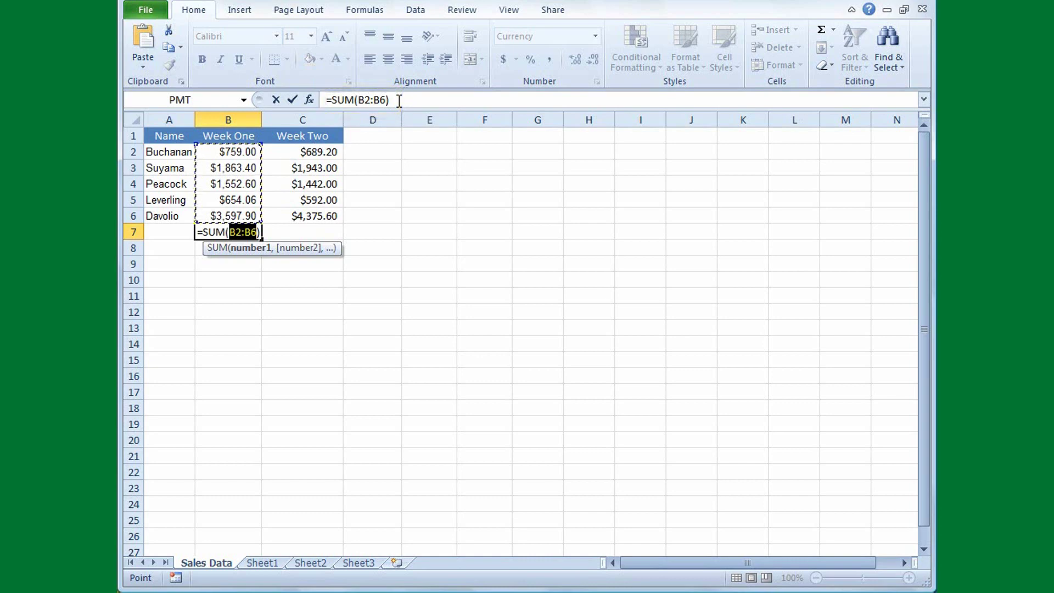
key("Return")
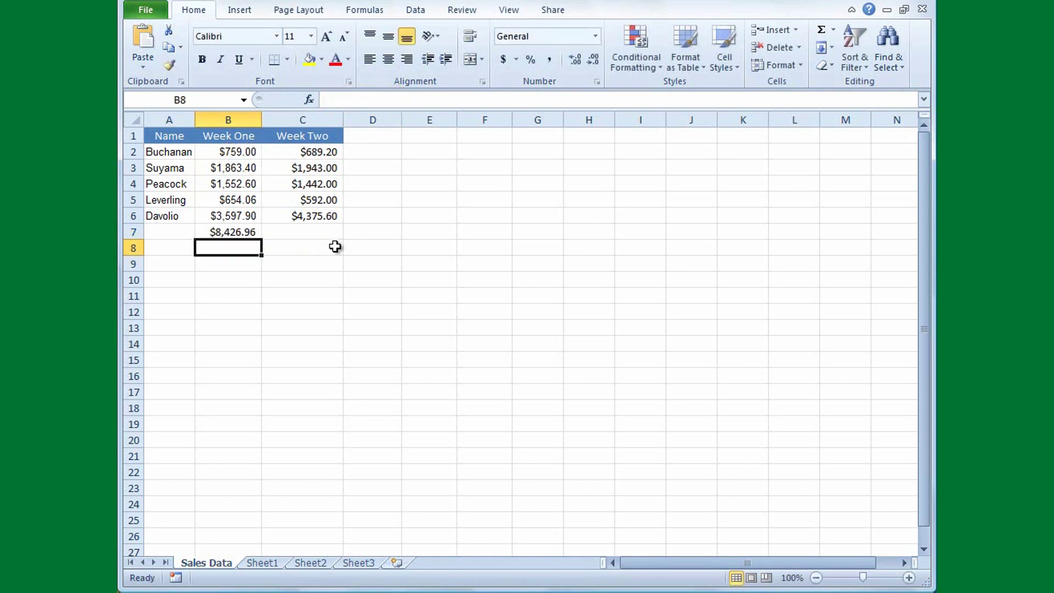
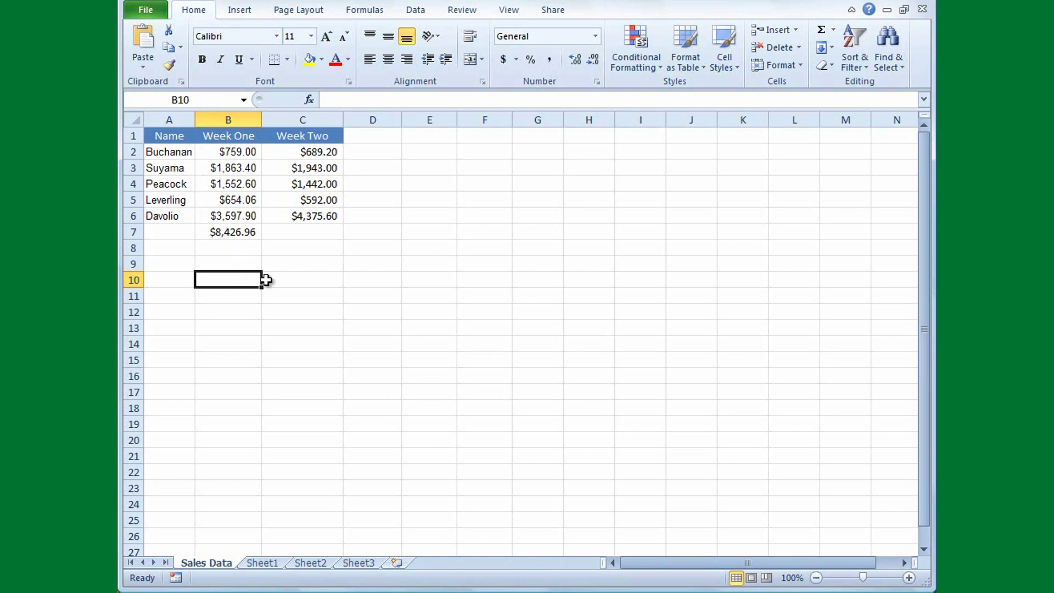
Enter the formula =SUM(B3:B4,B6) in cell B10 by picking the referenced cells, and reselect B10 to review it.
type("=")
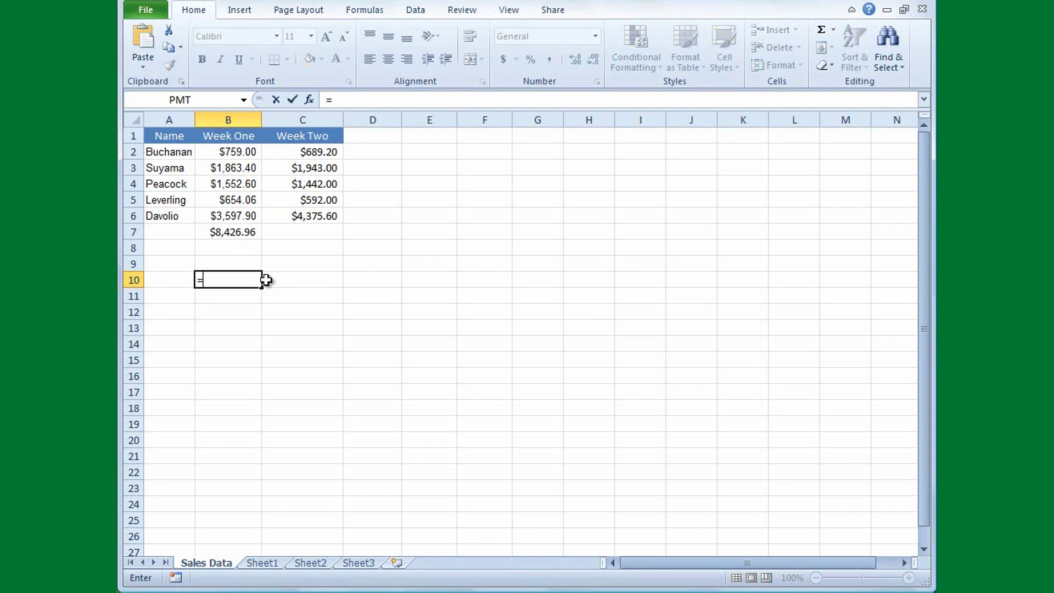
type("SUM")
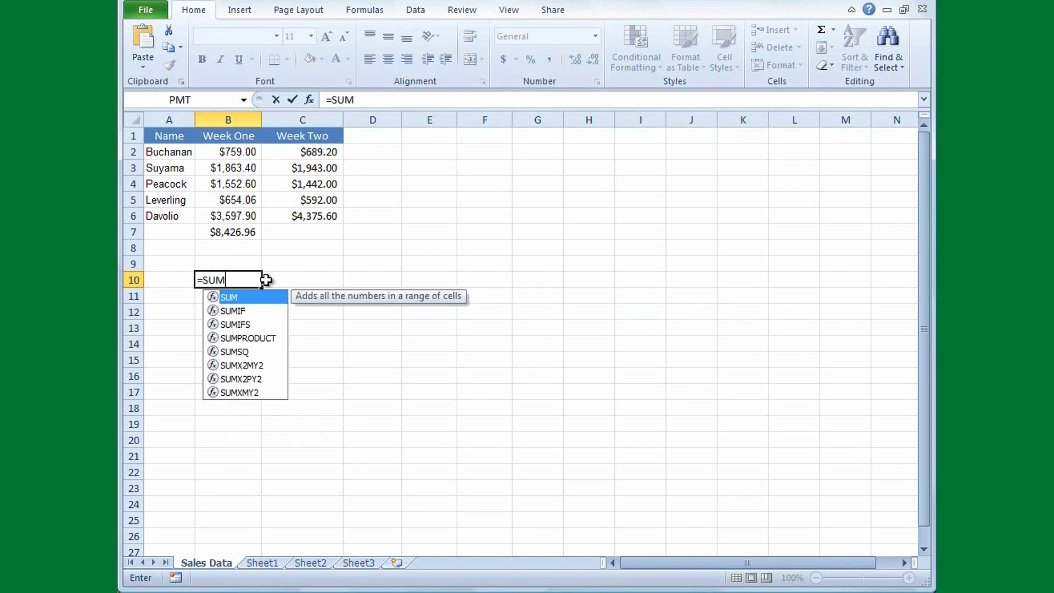
type("(")
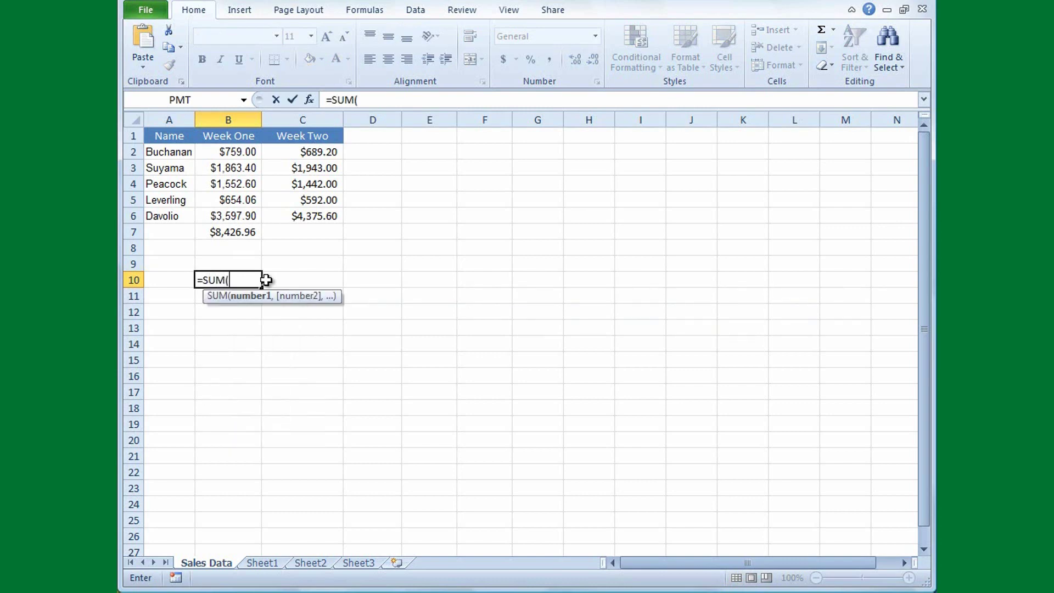
left_click(237, 168)
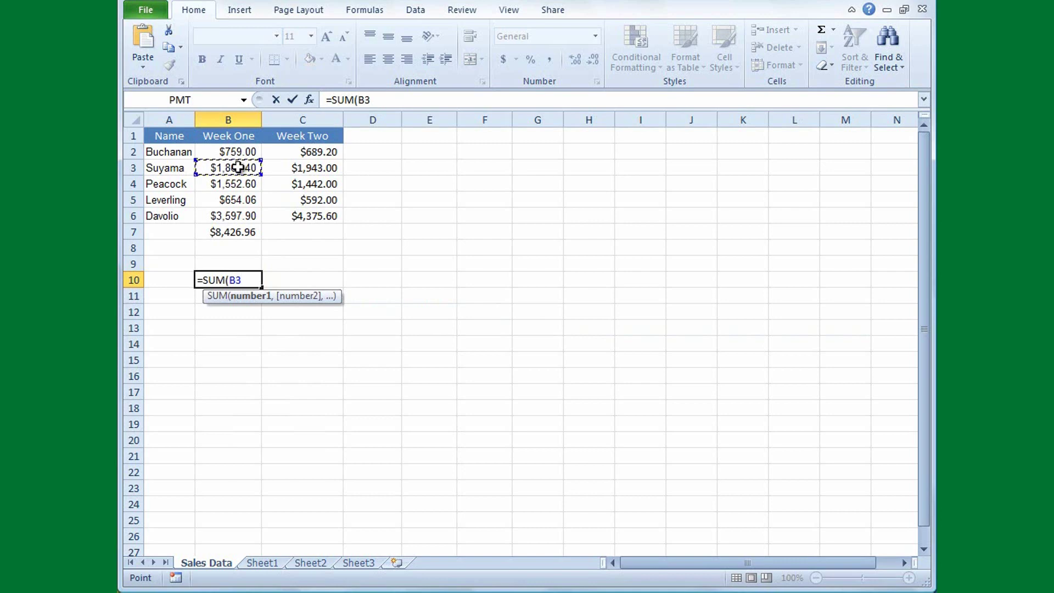
left_click_drag(237, 167, 238, 185)
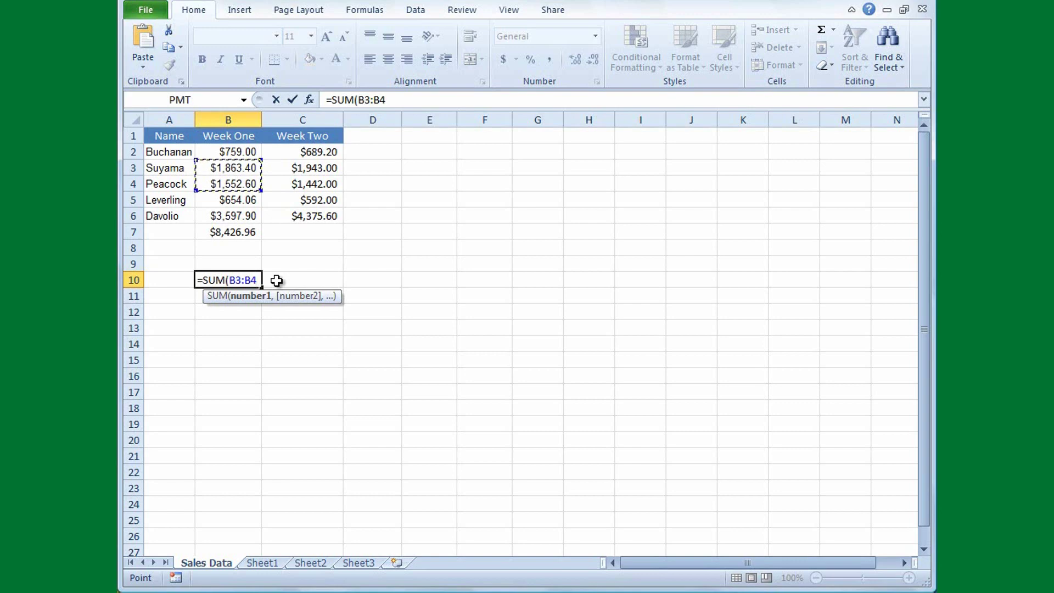
type(",")
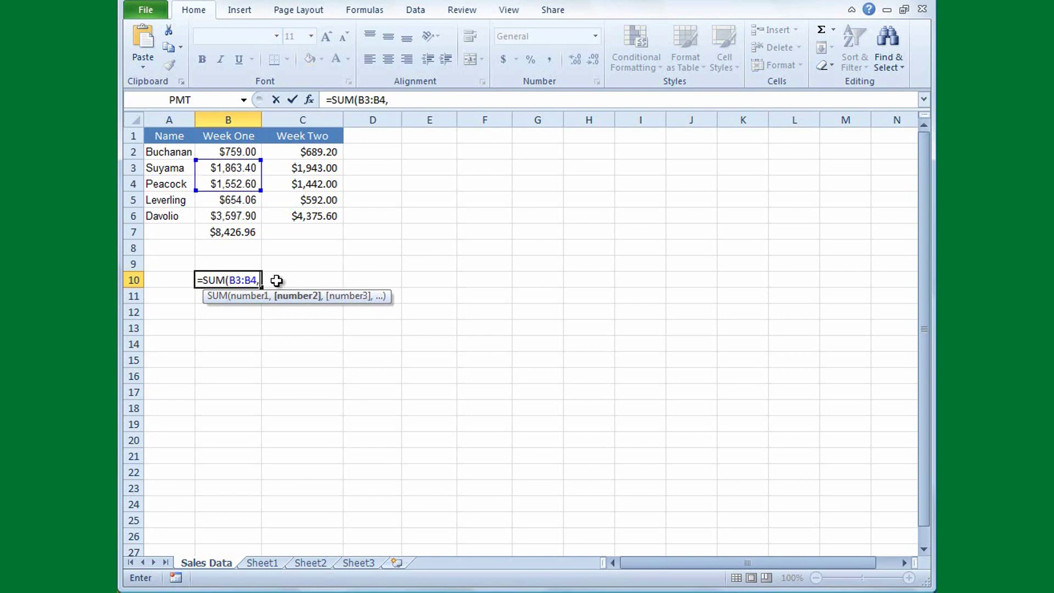
left_click(235, 217)
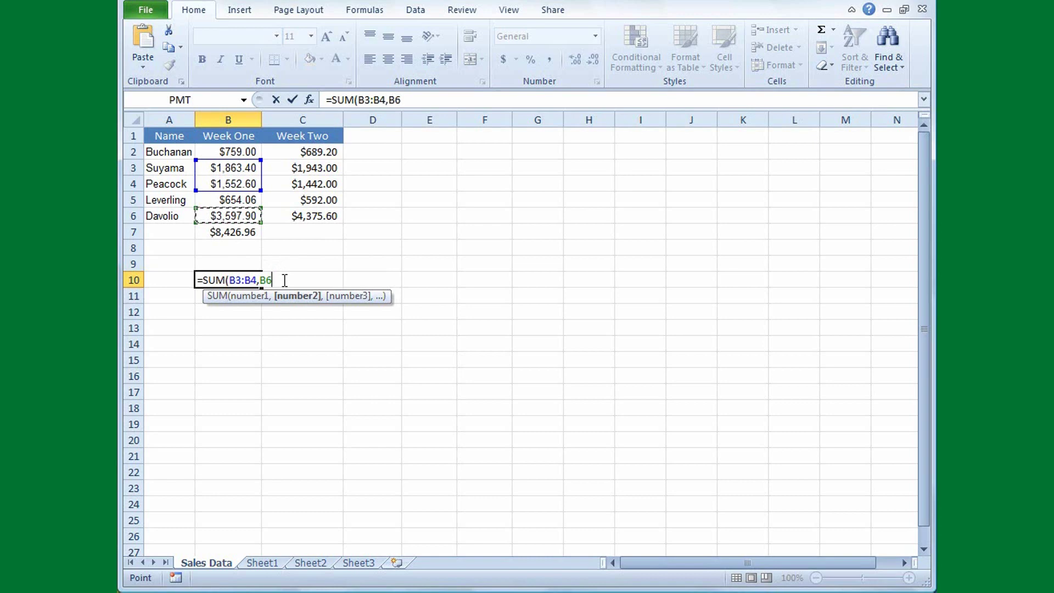
type(")")
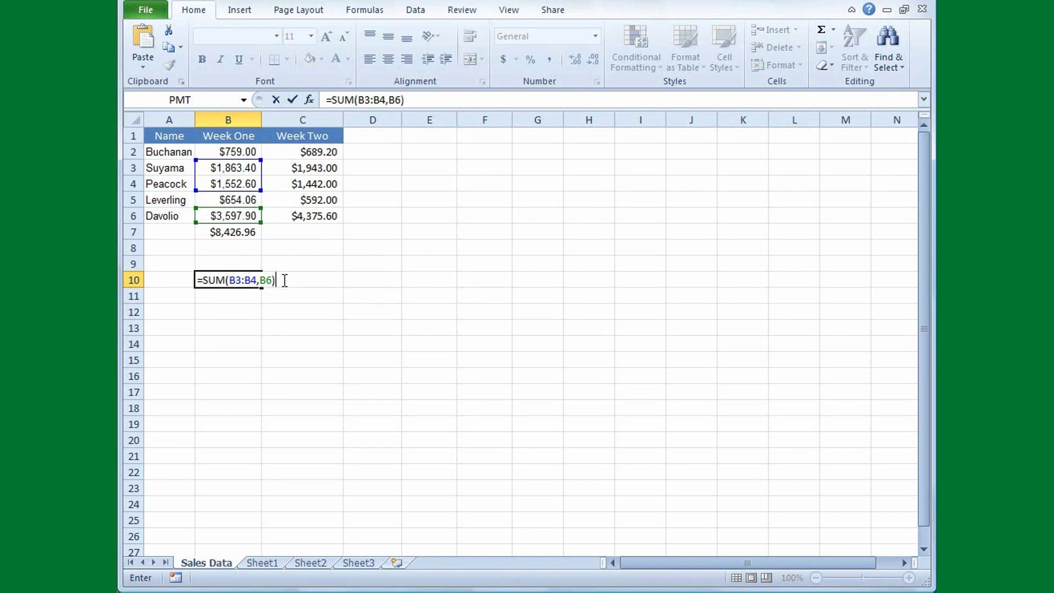
key("Return")
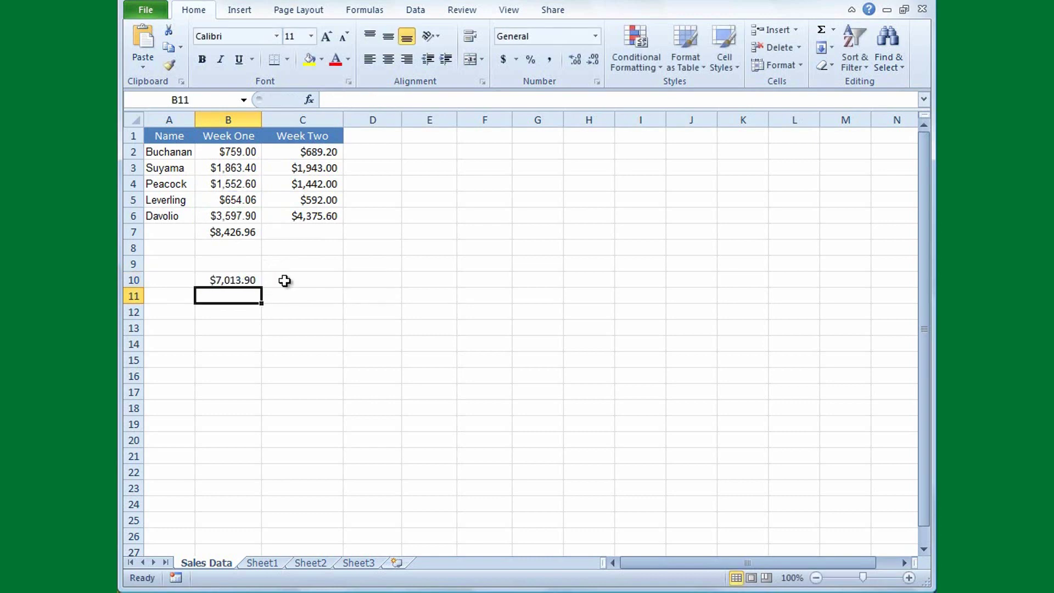
left_click(248, 280)
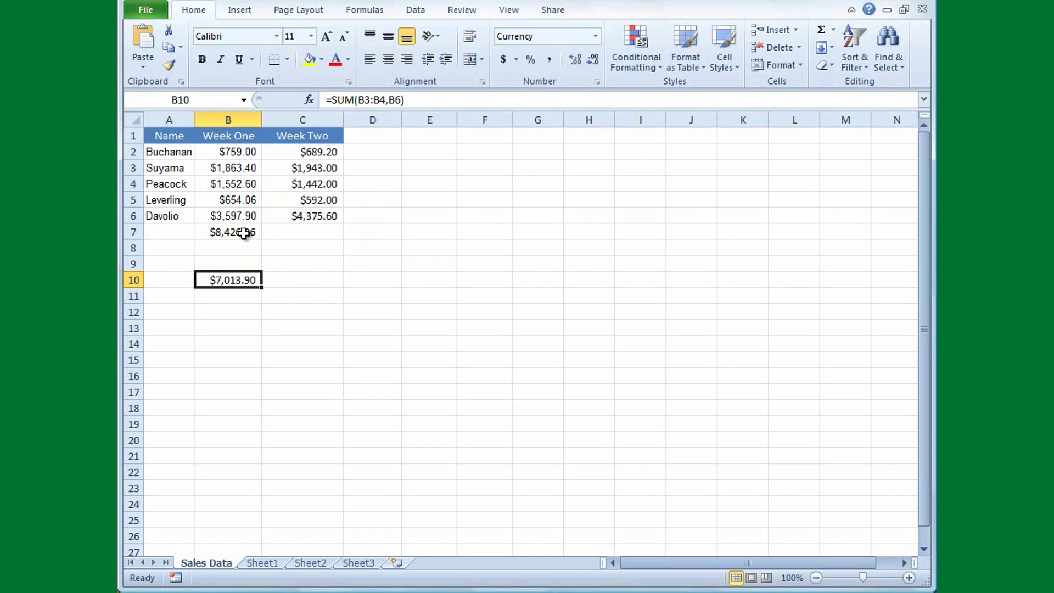
Insert the Average function in cell D2 for the range B2:C2, and reselect D2 to review the formula.
left_click(362, 153)
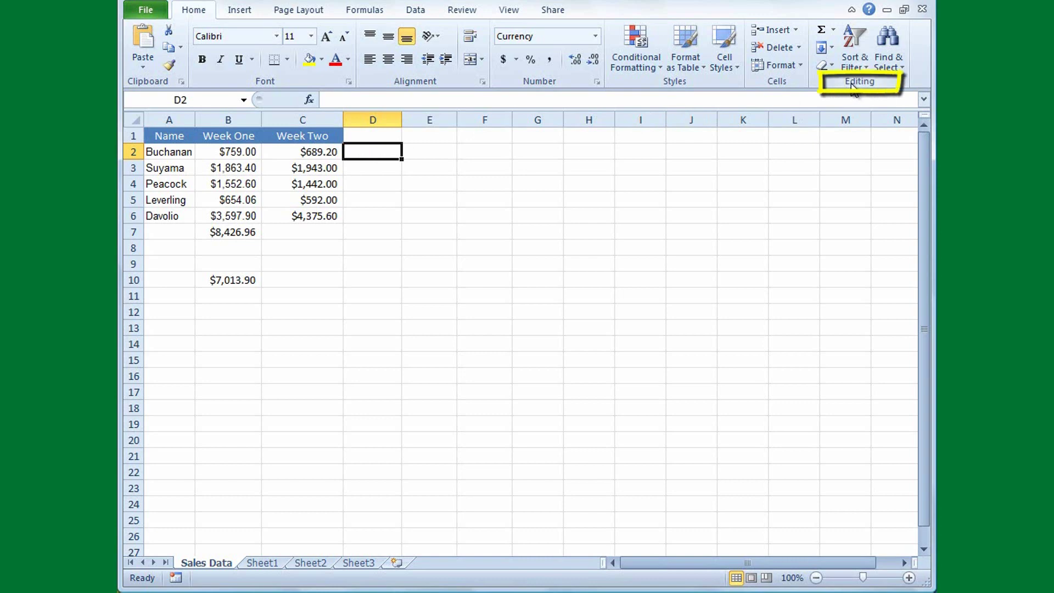
left_click(833, 31)
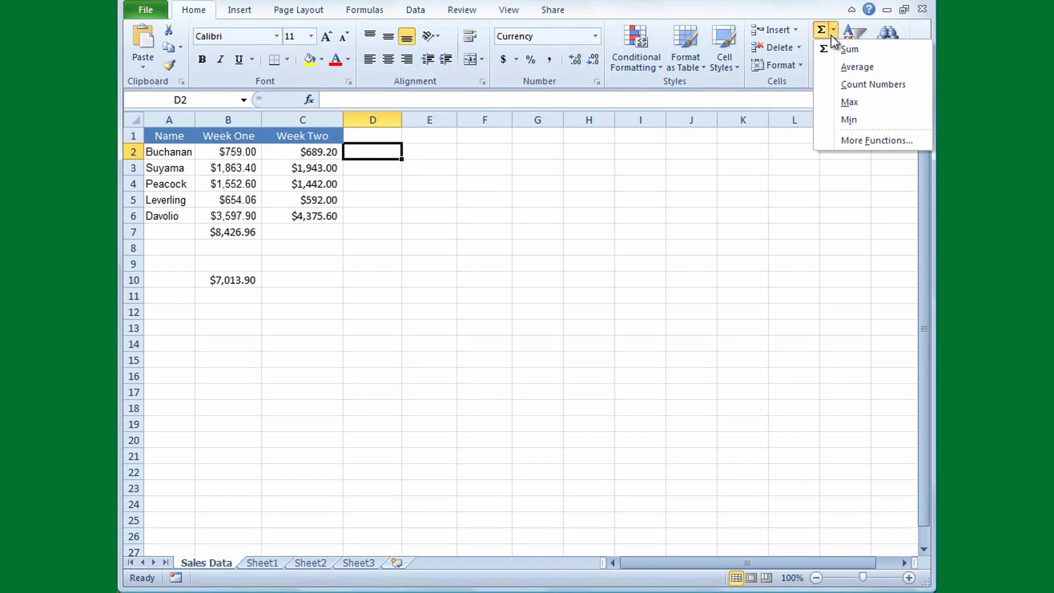
left_click(877, 68)
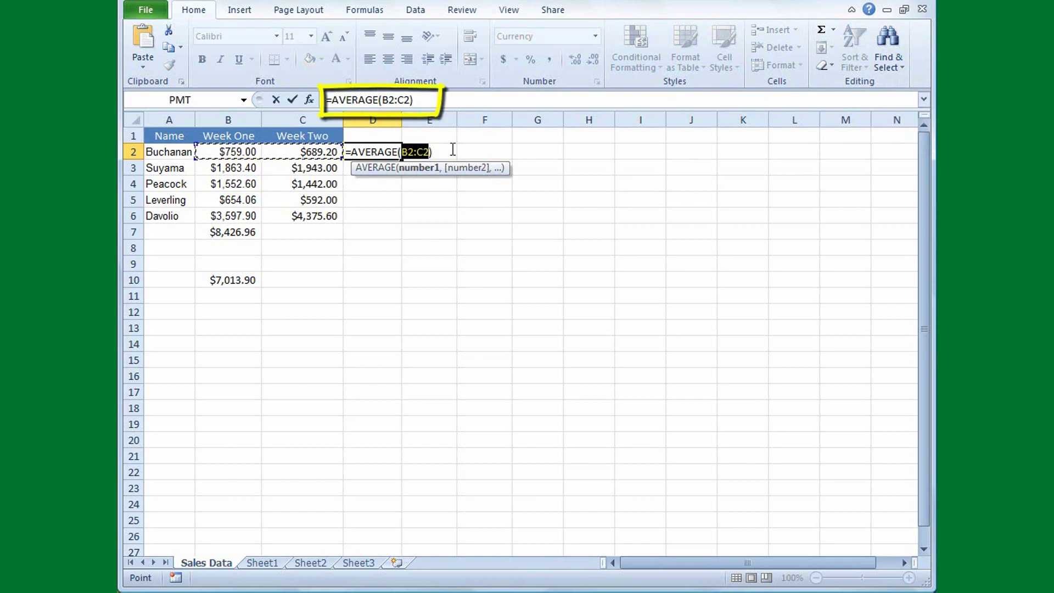
key("Return")
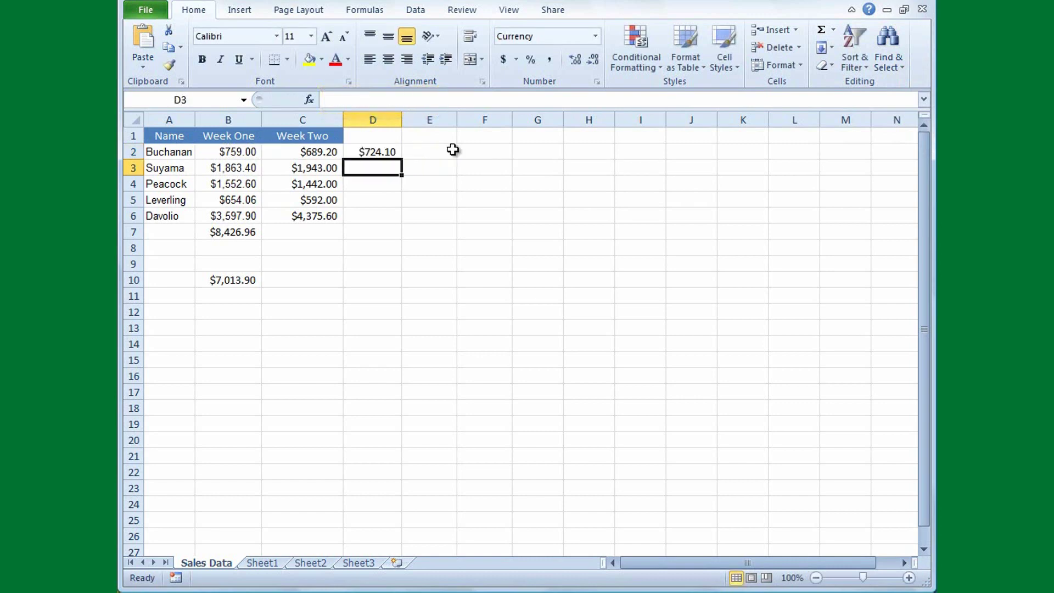
left_click(390, 150)
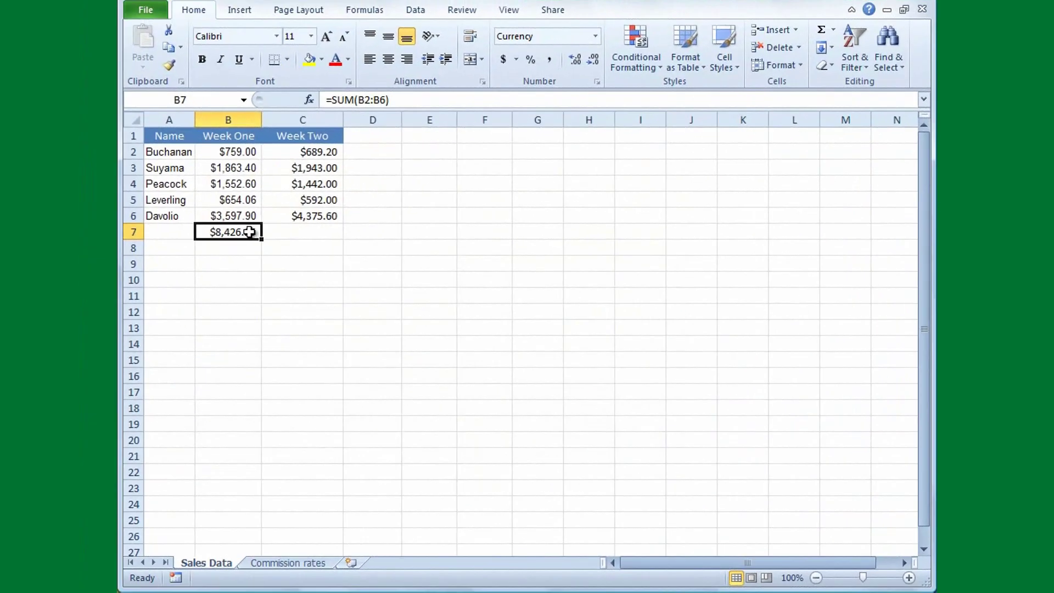
Fill the SUM formula from B7 across into C7, and compare the cell references in both formulas.
left_click(284, 233)
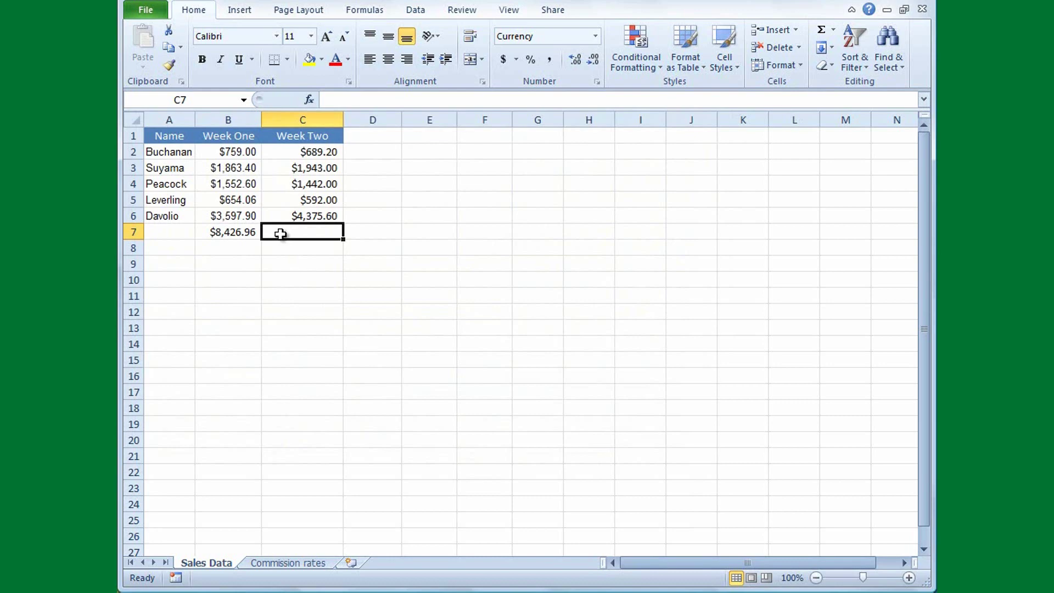
left_click(235, 231)
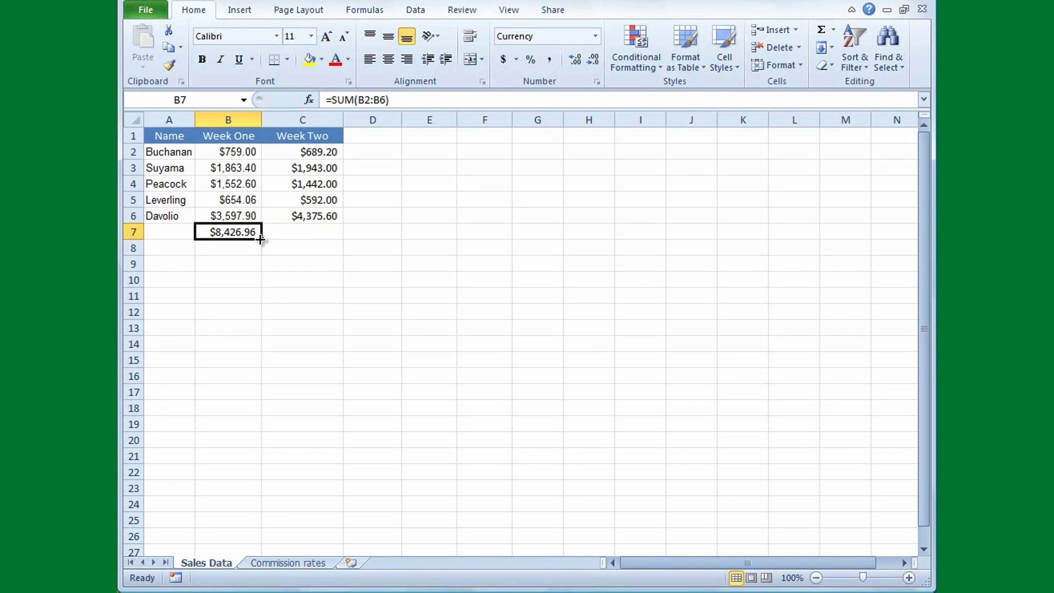
left_click_drag(261, 239, 319, 237)
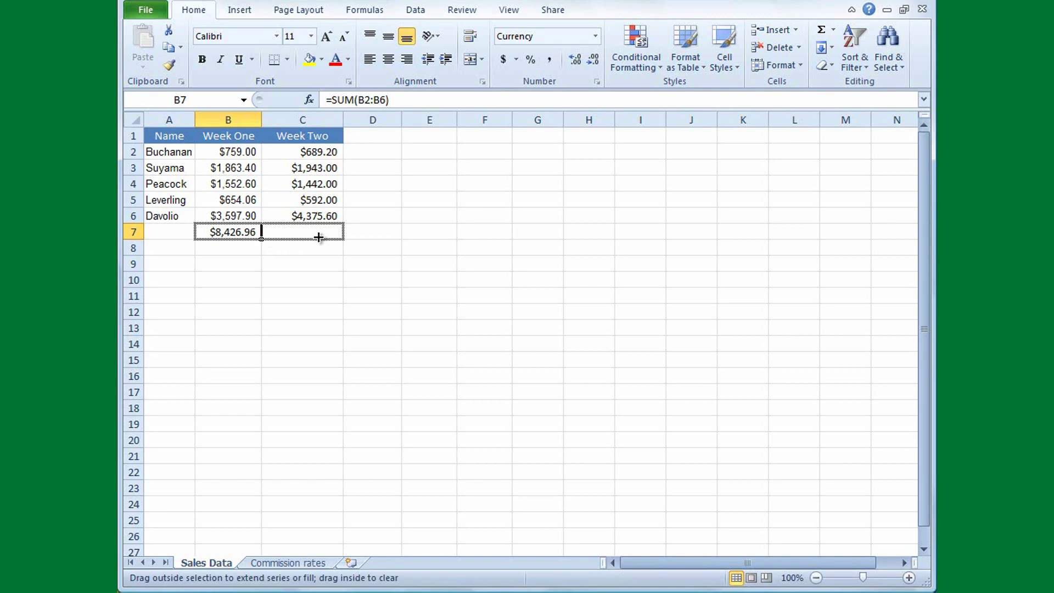
left_click_drag(319, 237, 319, 237)
left_click(299, 233)
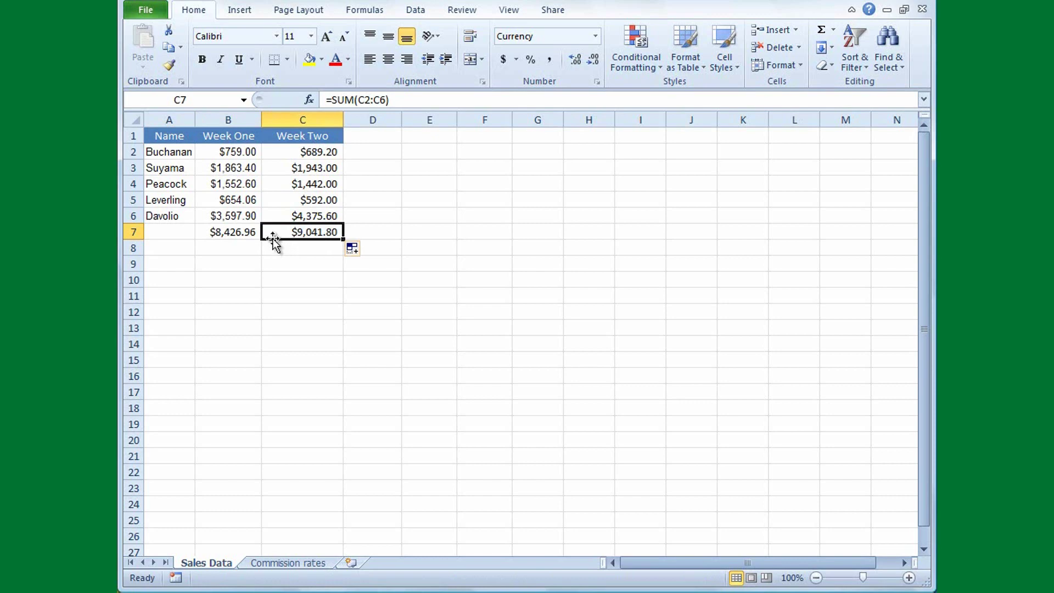
left_click(240, 232)
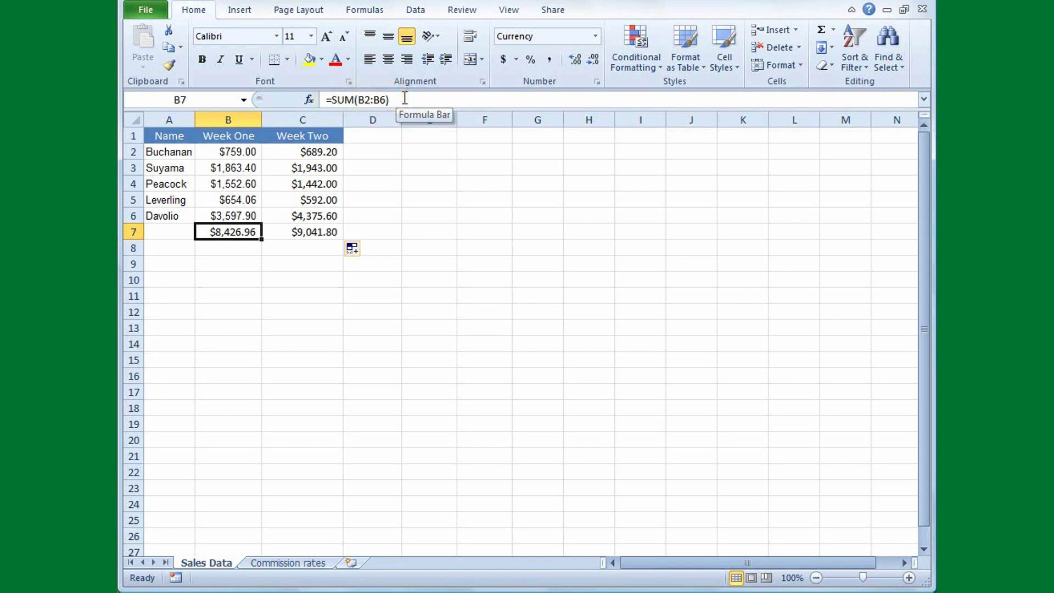
left_click(315, 231)
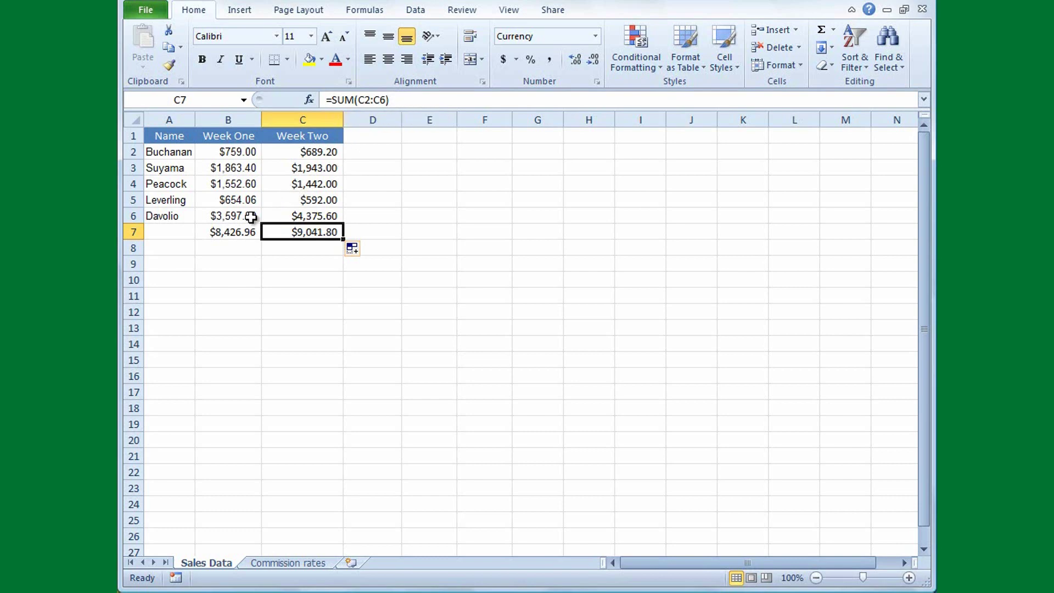
left_click(242, 230)
left_click(288, 233)
Enter =SUM(B2:C2) in cell D2 with AutoSum, fill it down through D6, and select D6 to check its formula.
left_click(368, 153)
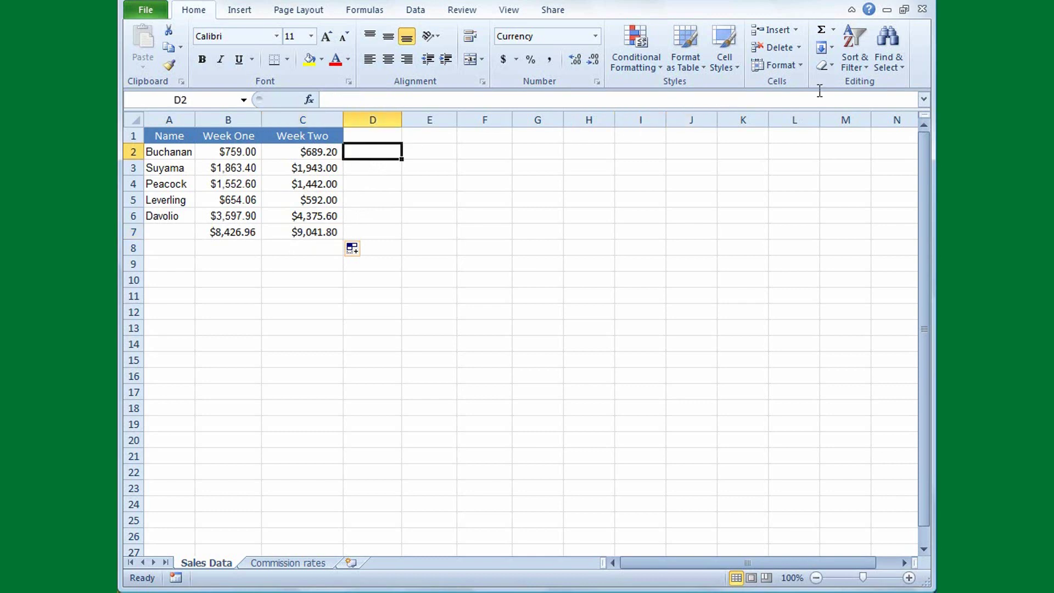
left_click(820, 33)
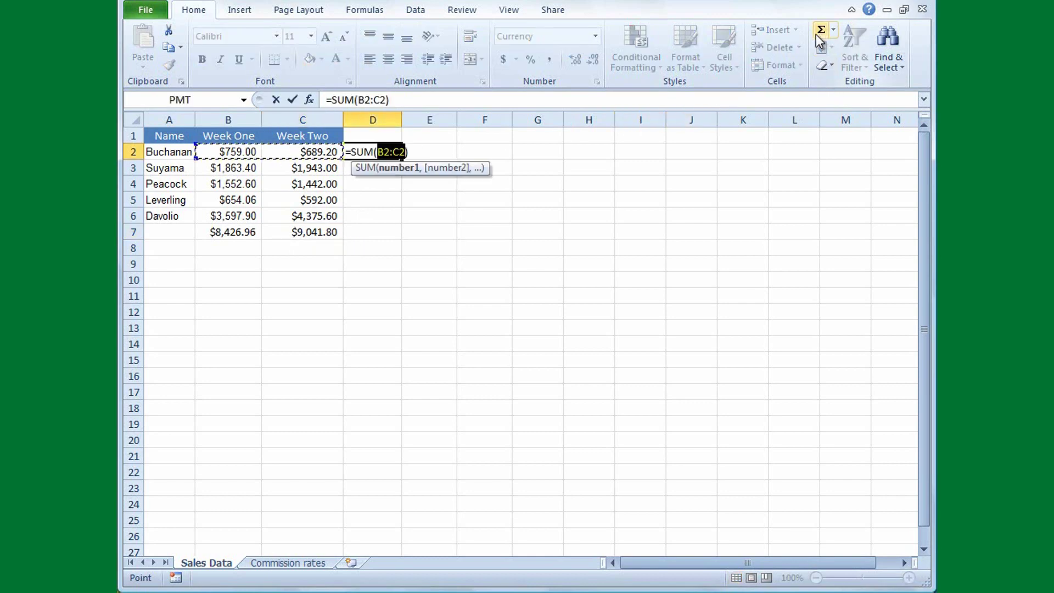
key("Return")
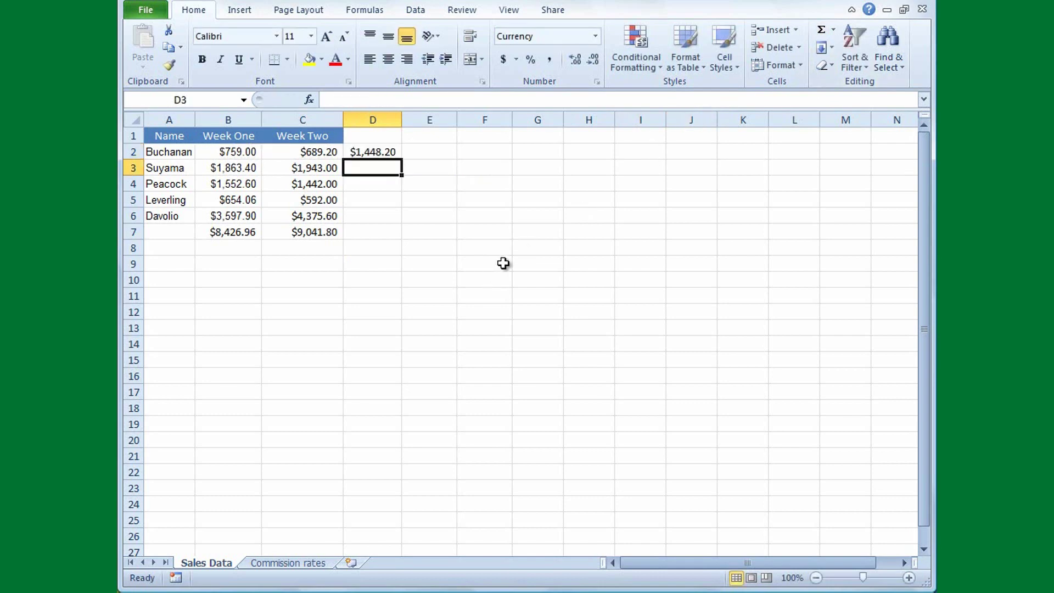
left_click(372, 152)
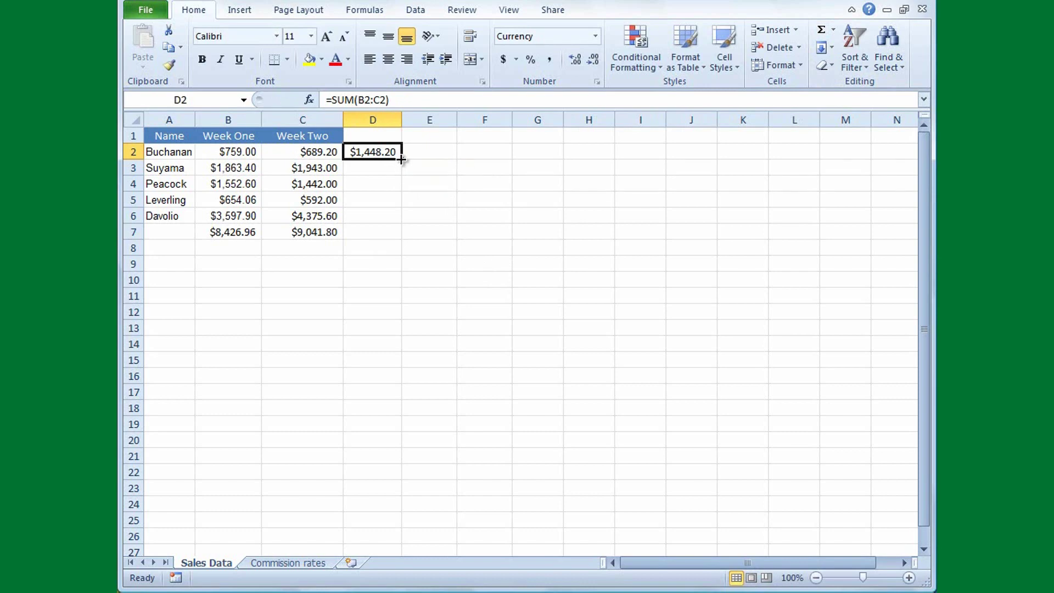
left_click_drag(400, 158, 401, 220)
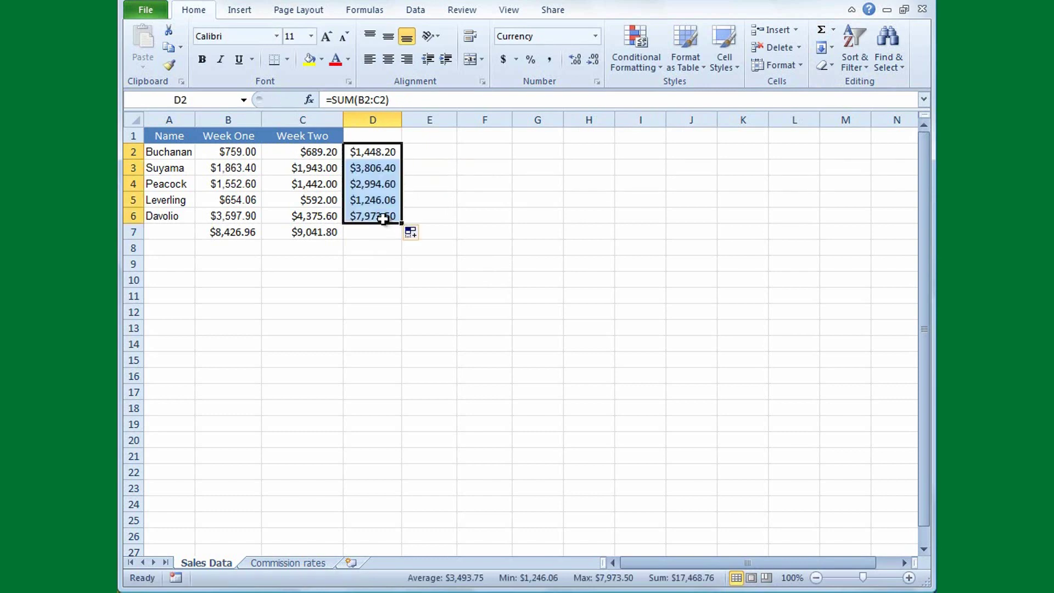
left_click(383, 217)
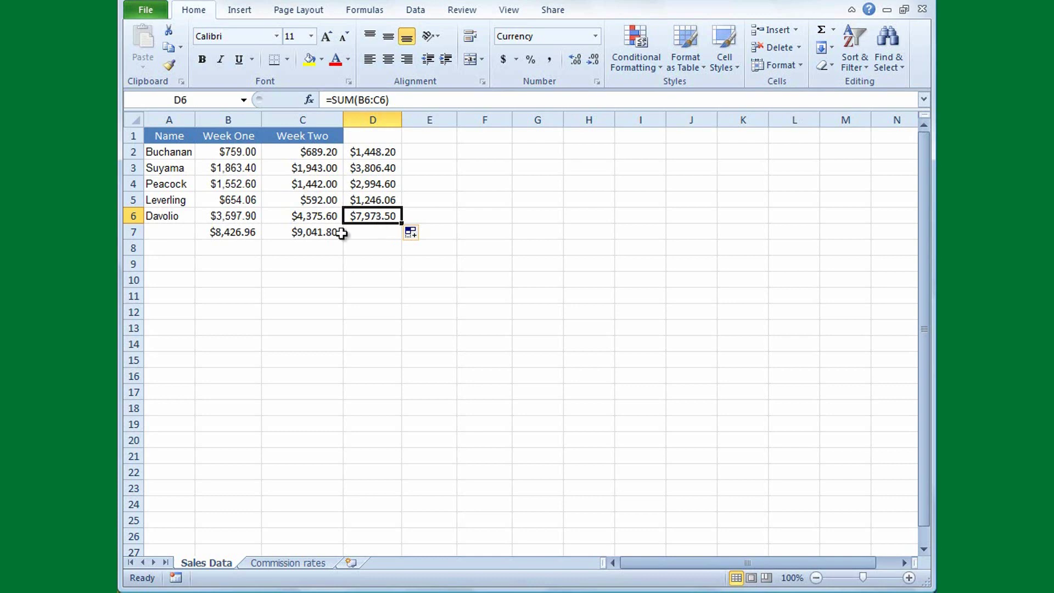
Clear the Week Two total from cell C7.
left_click(248, 236)
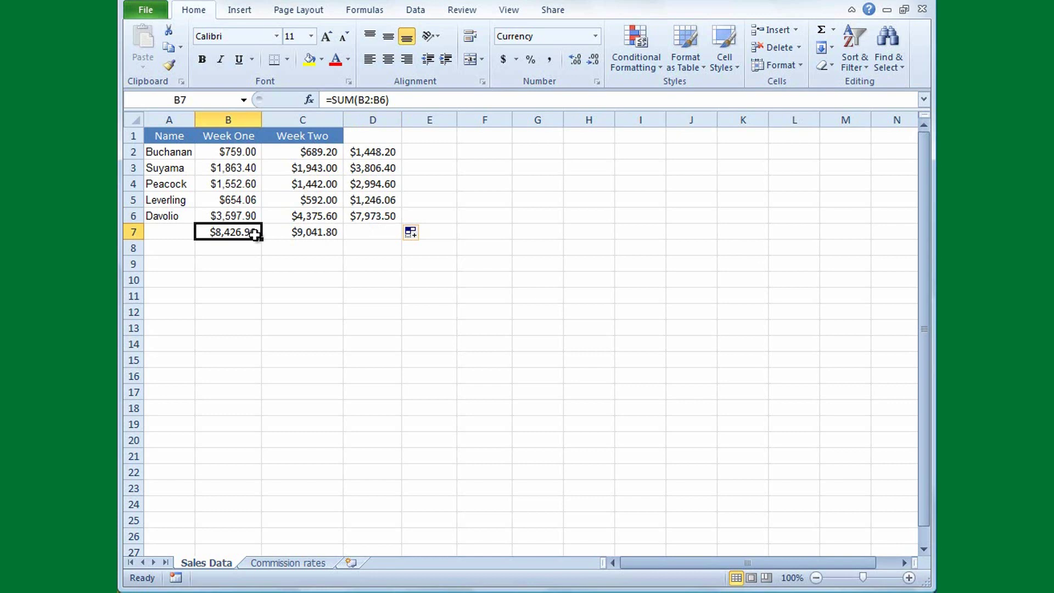
left_click(300, 234)
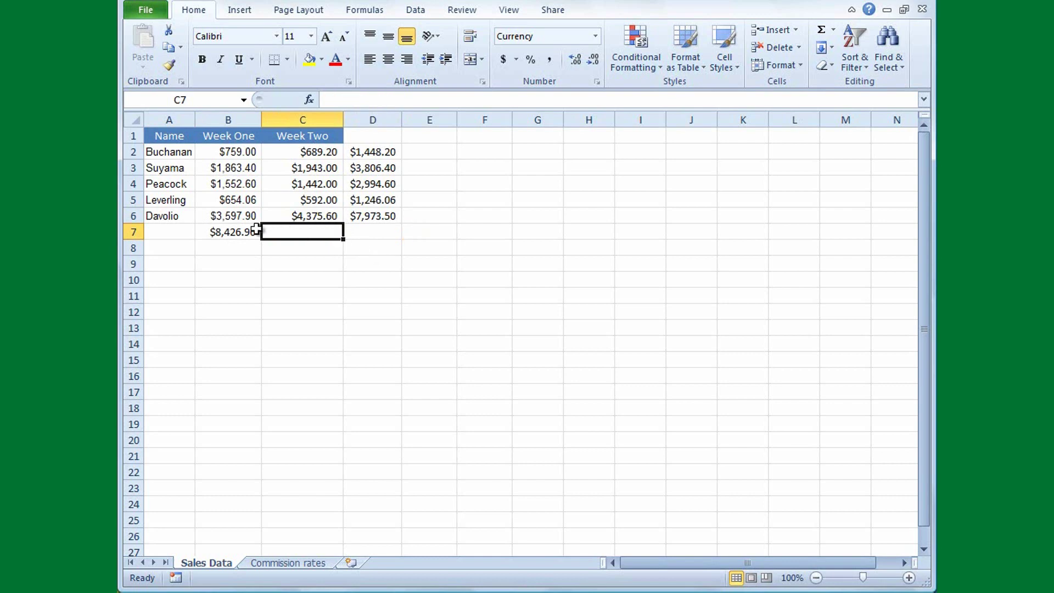
Copy the SUM formula from cell B7 and paste only the formula into cell C7.
left_click(234, 233)
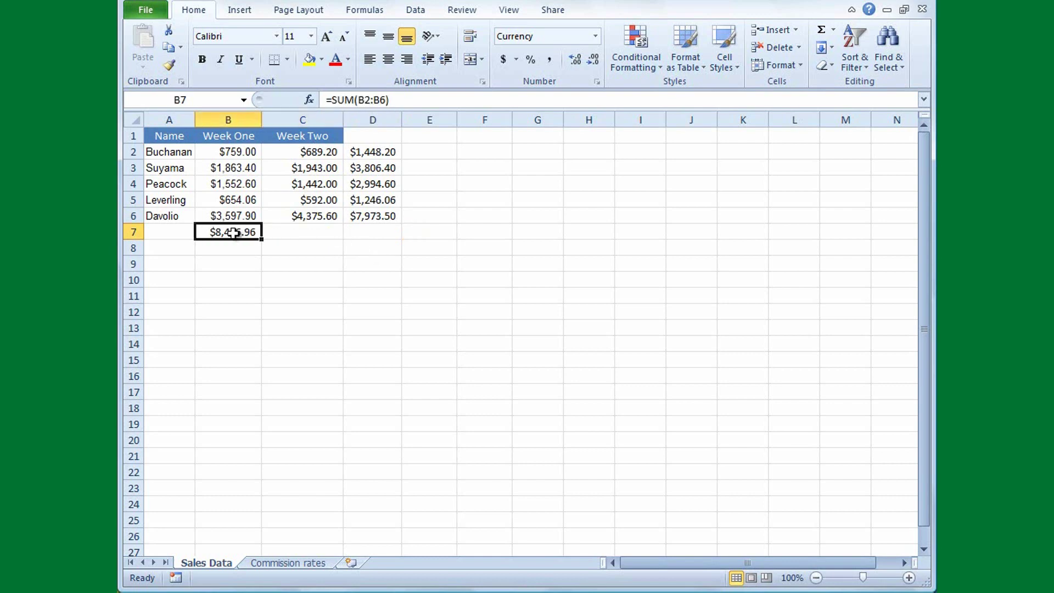
right_click(234, 233)
left_click(263, 260)
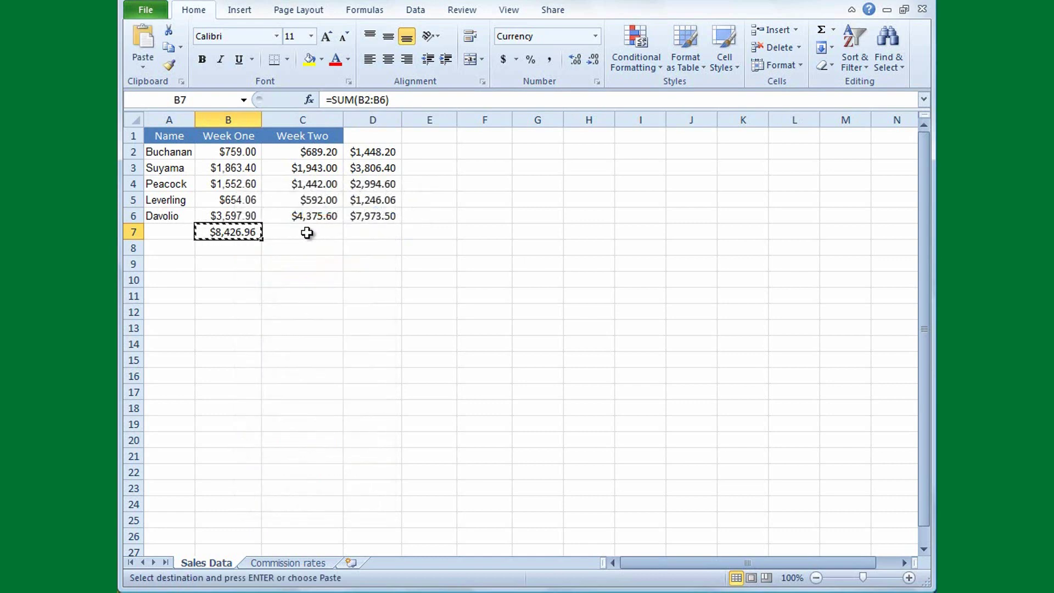
left_click(306, 233)
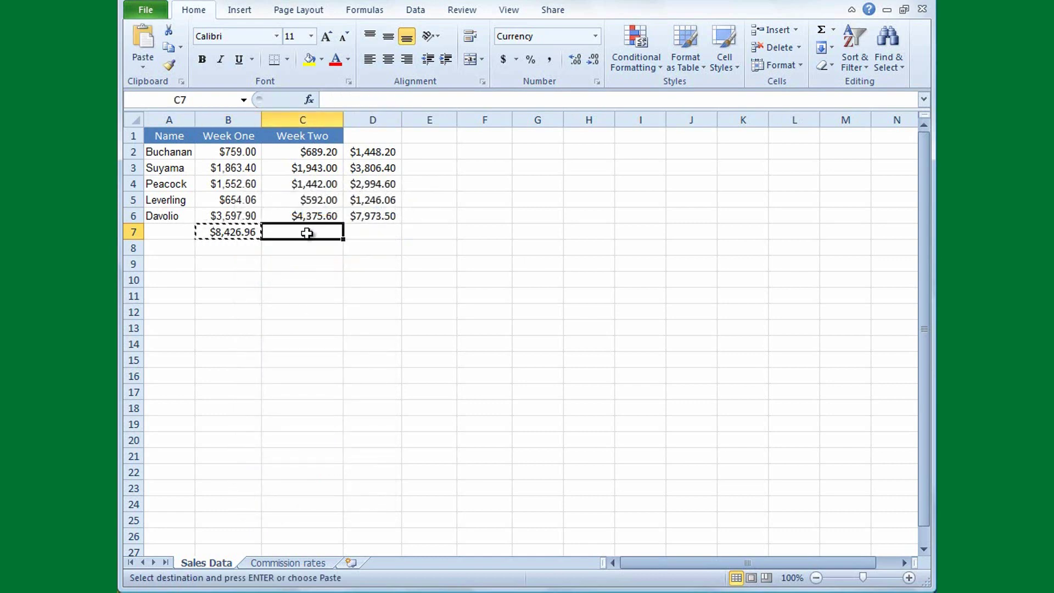
right_click(307, 233)
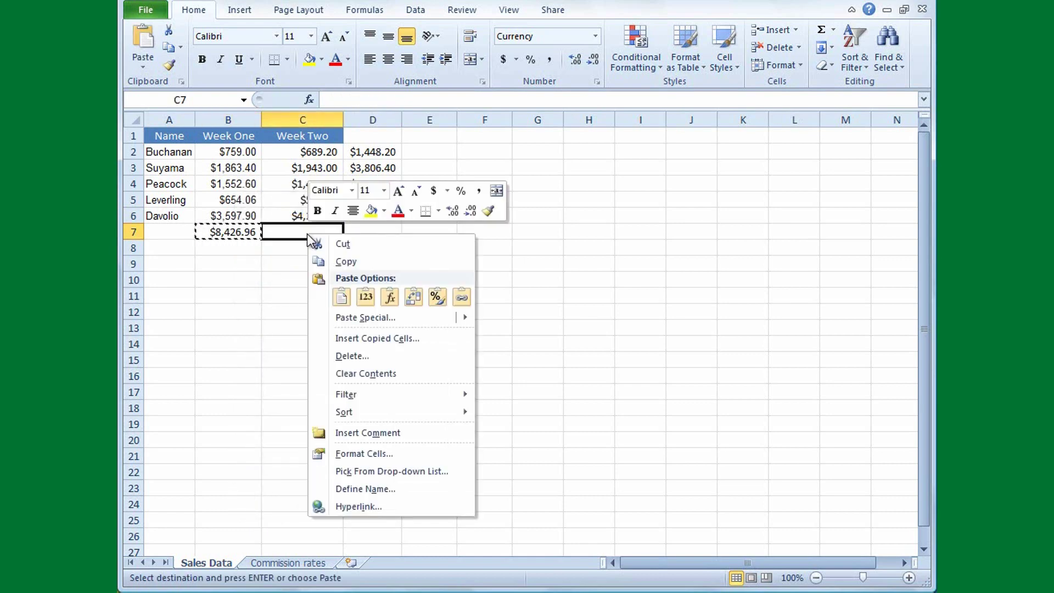
left_click(390, 298)
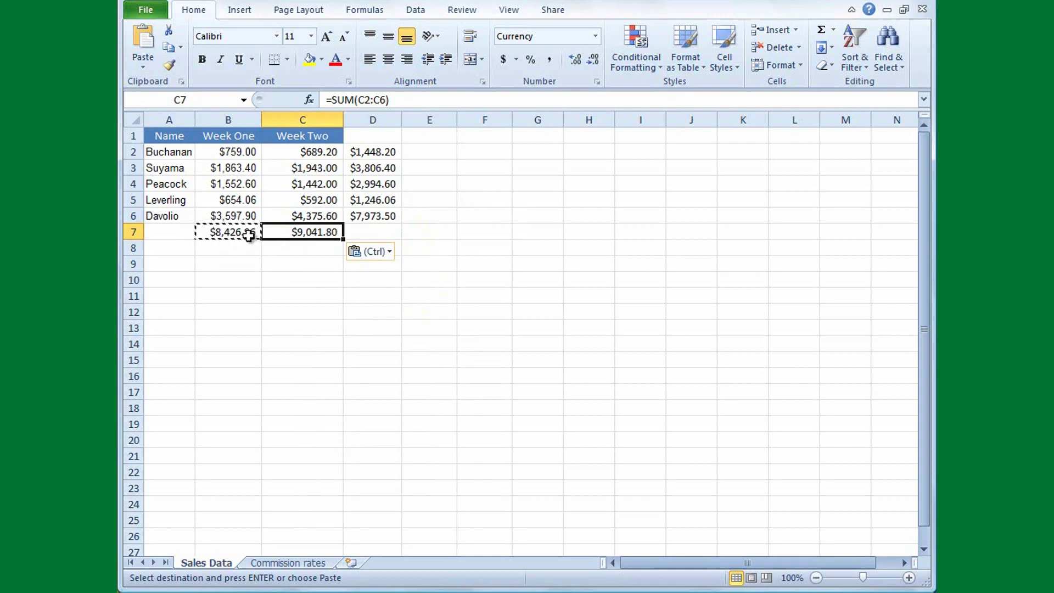
key("Escape")
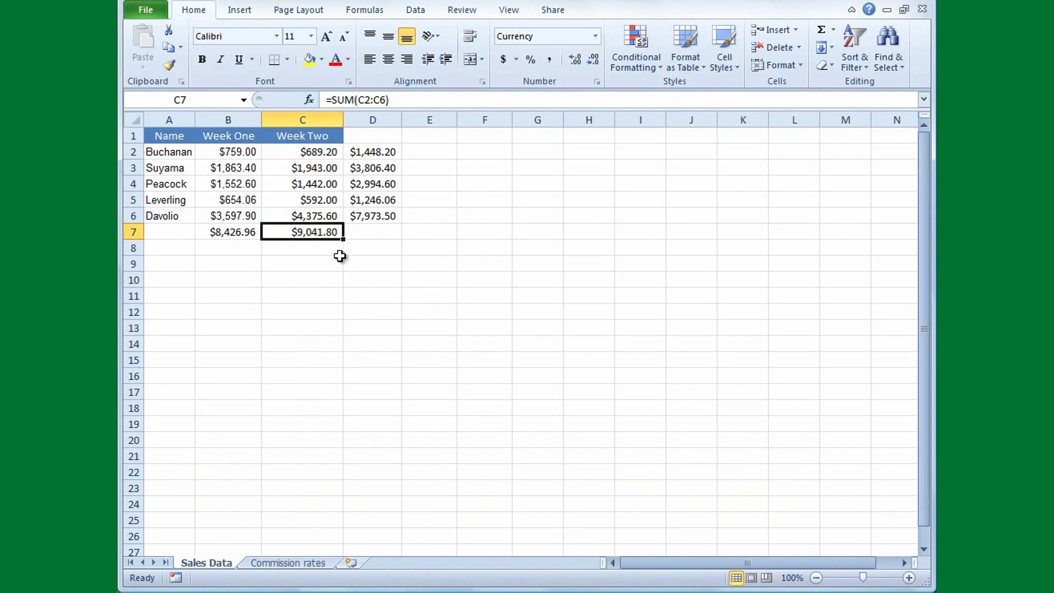
Enter the commission rate 0.03 in cell F2.
left_click(474, 154)
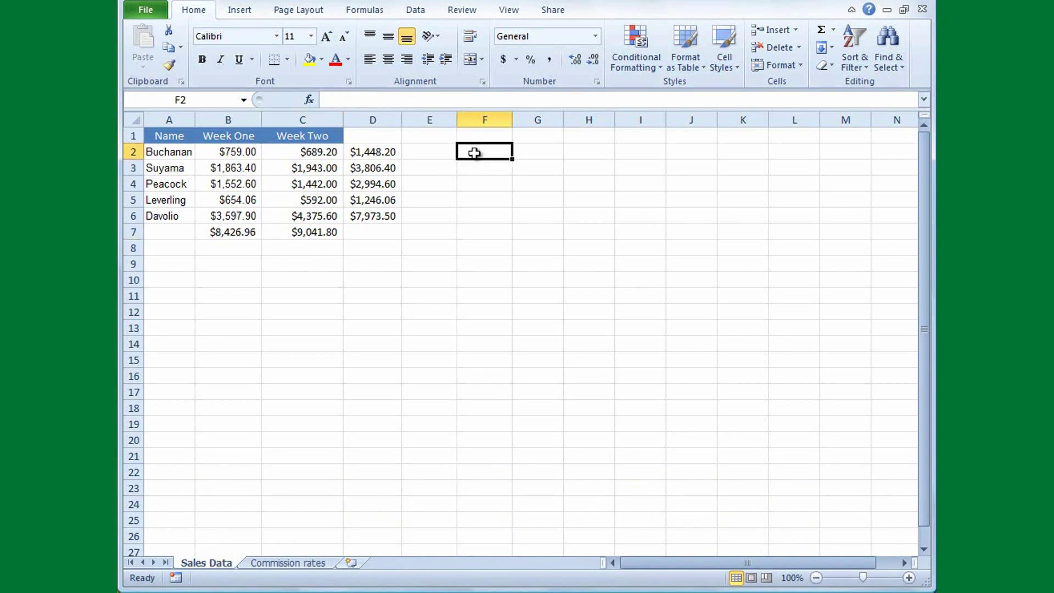
type("0.0")
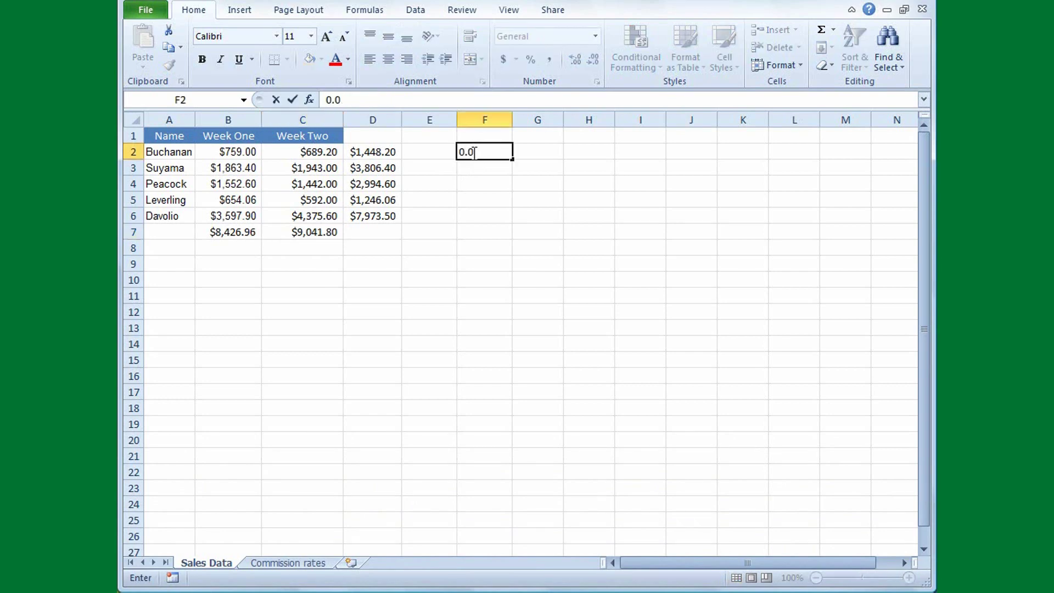
type("3")
key("Return")
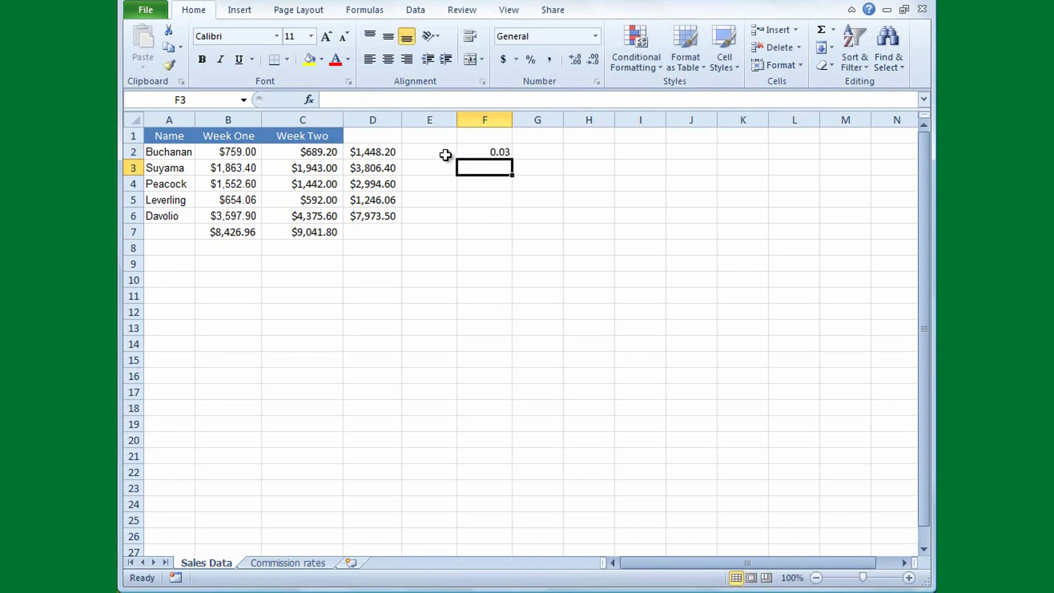
Enter the formula =D2*F2 in cell E2 and fill it down through E6.
left_click(420, 154)
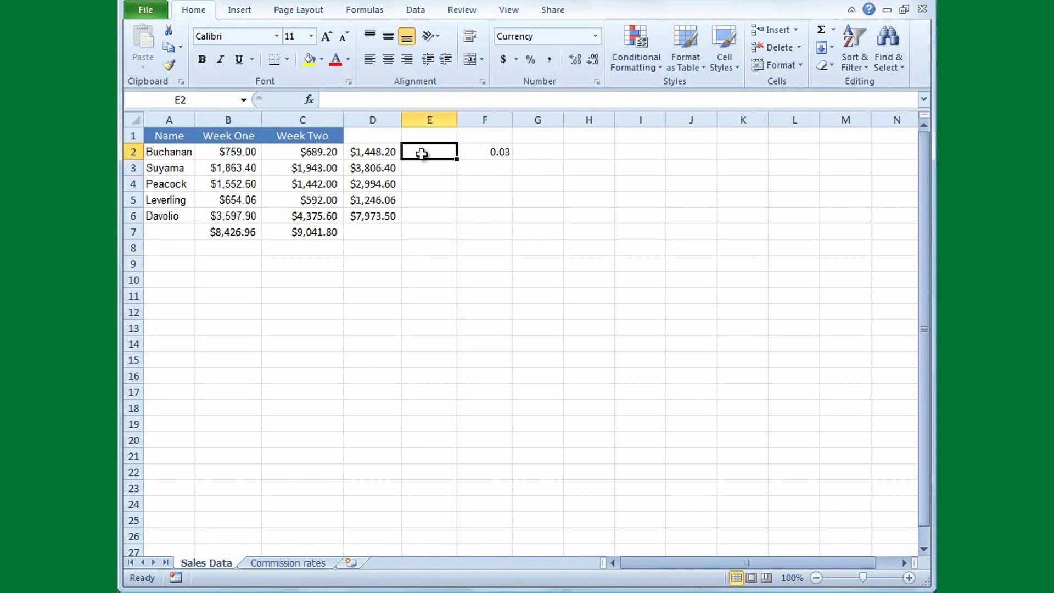
type("=")
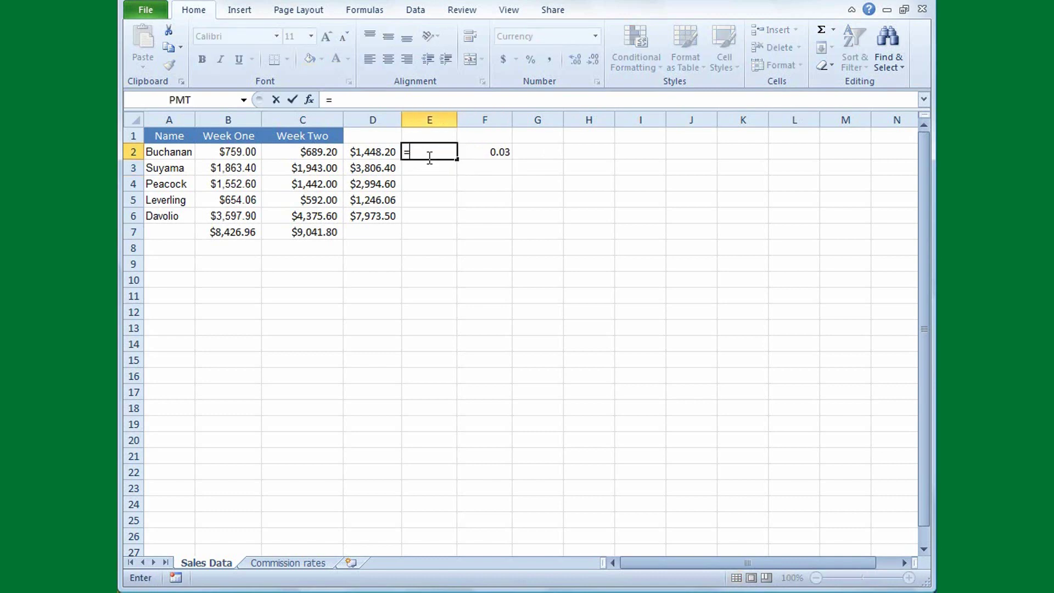
left_click(375, 152)
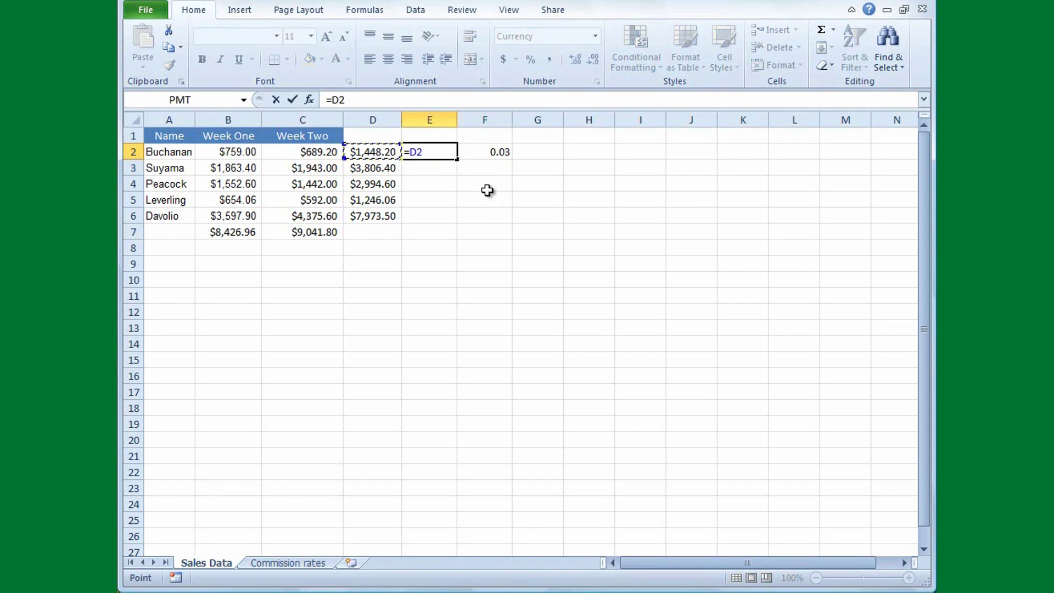
type("*")
left_click(497, 151)
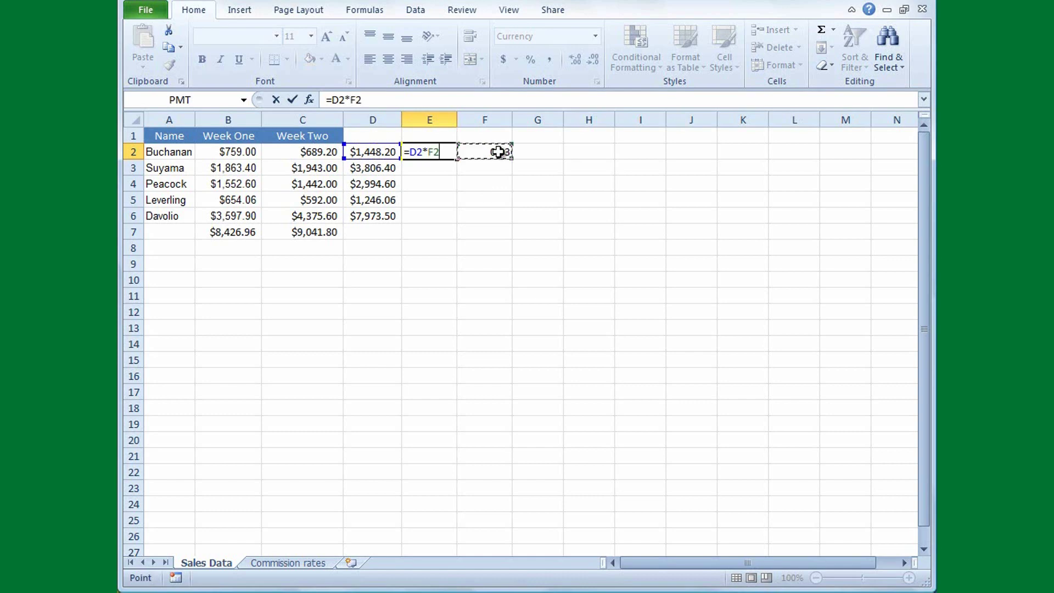
key("Return")
left_click(447, 154)
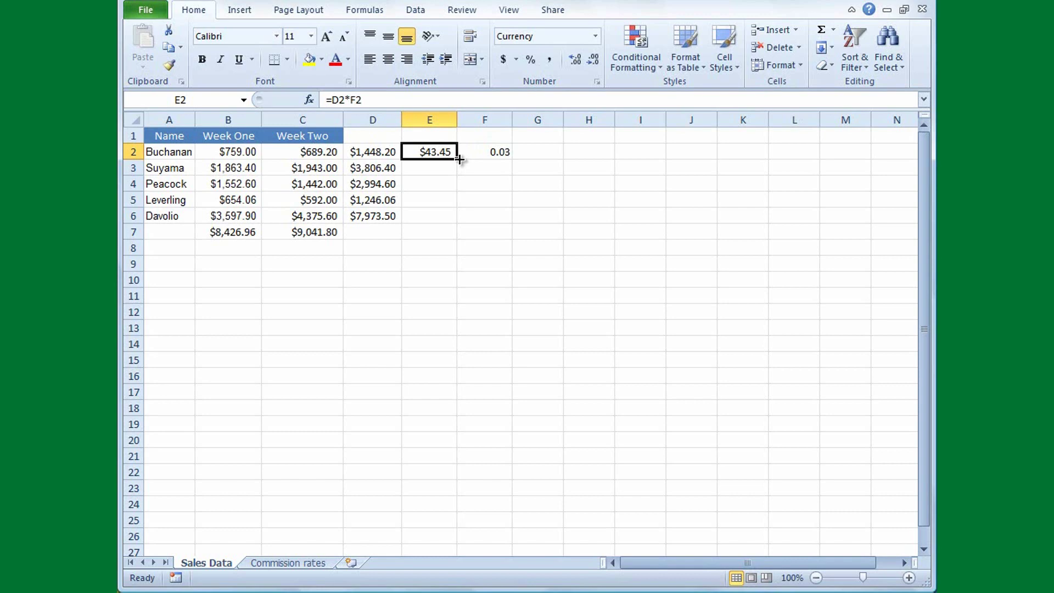
left_click_drag(459, 159, 458, 219)
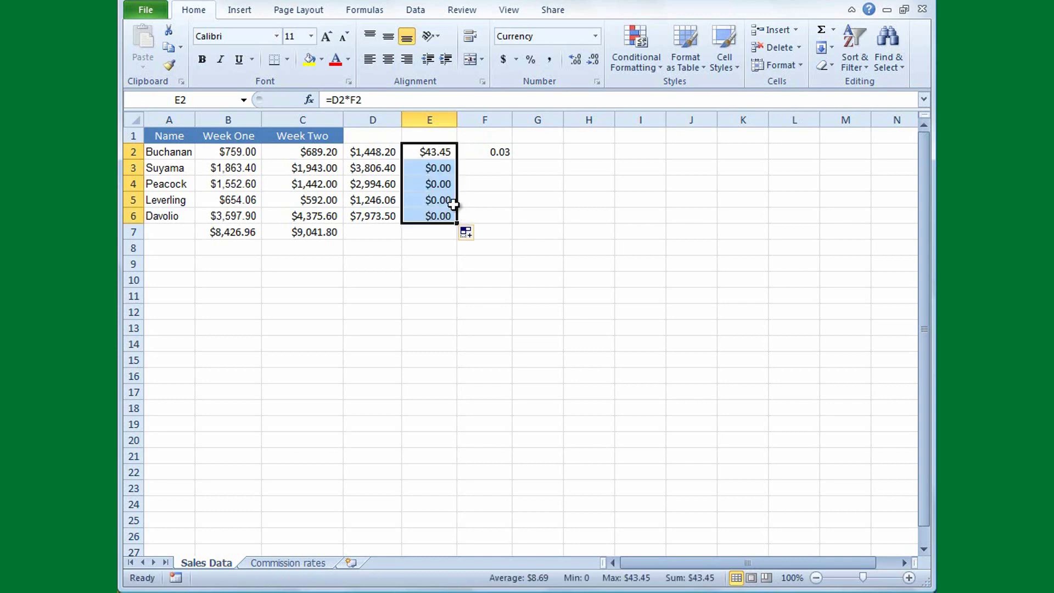
Compare the relative references in the commission formulas in E2, E3 and E4, and inspect the referenced cells F2 and F3.
left_click(436, 169)
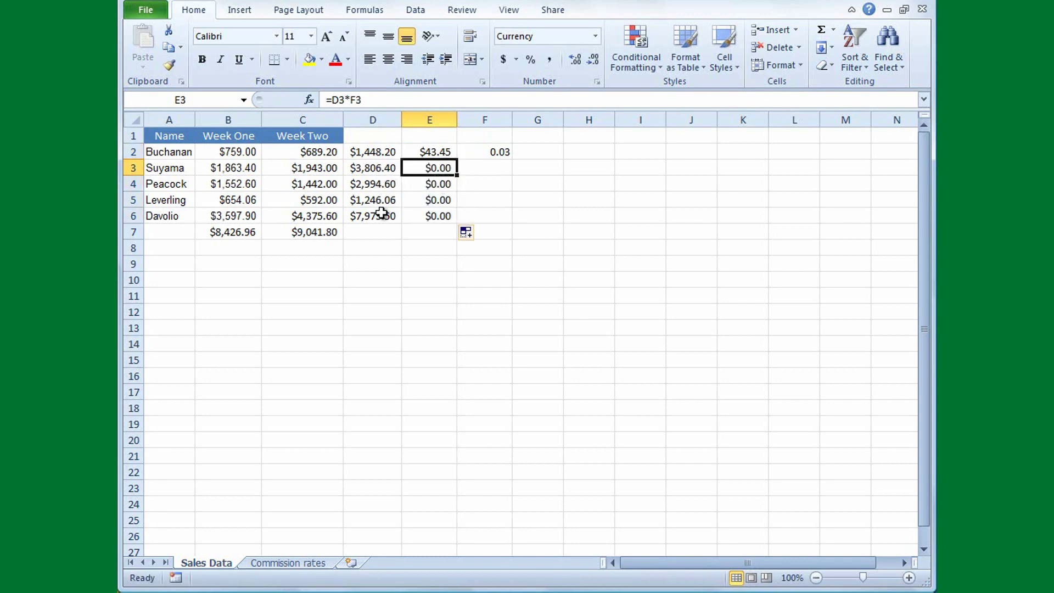
left_click(441, 152)
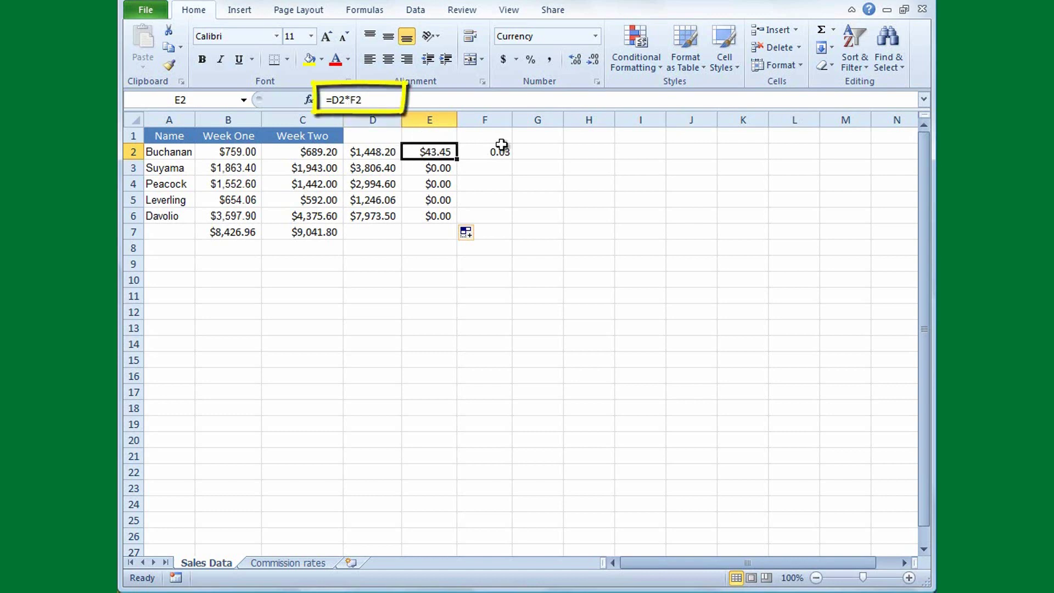
left_click(438, 171)
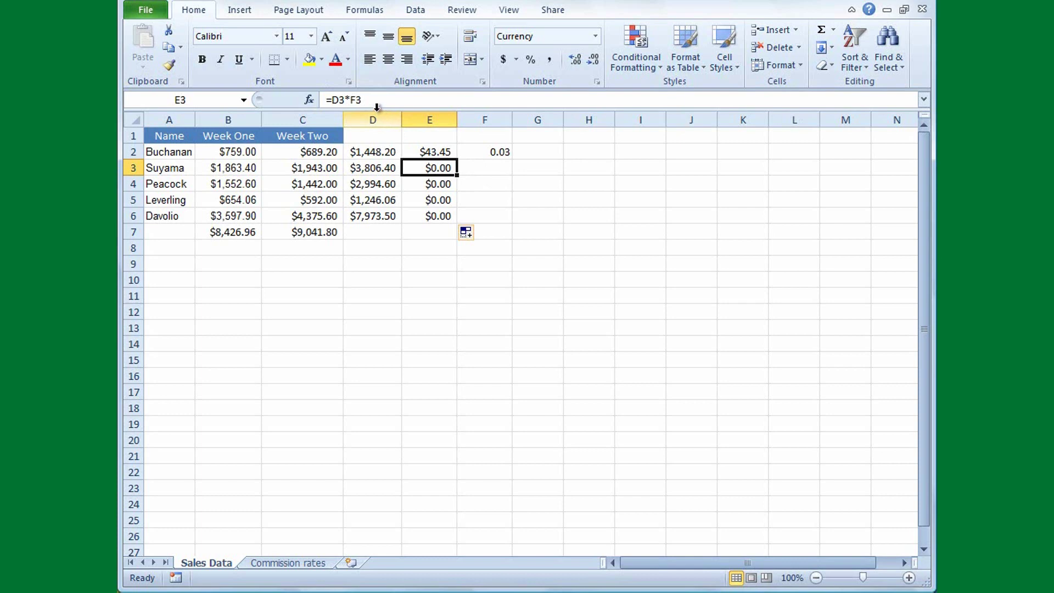
left_click(493, 151)
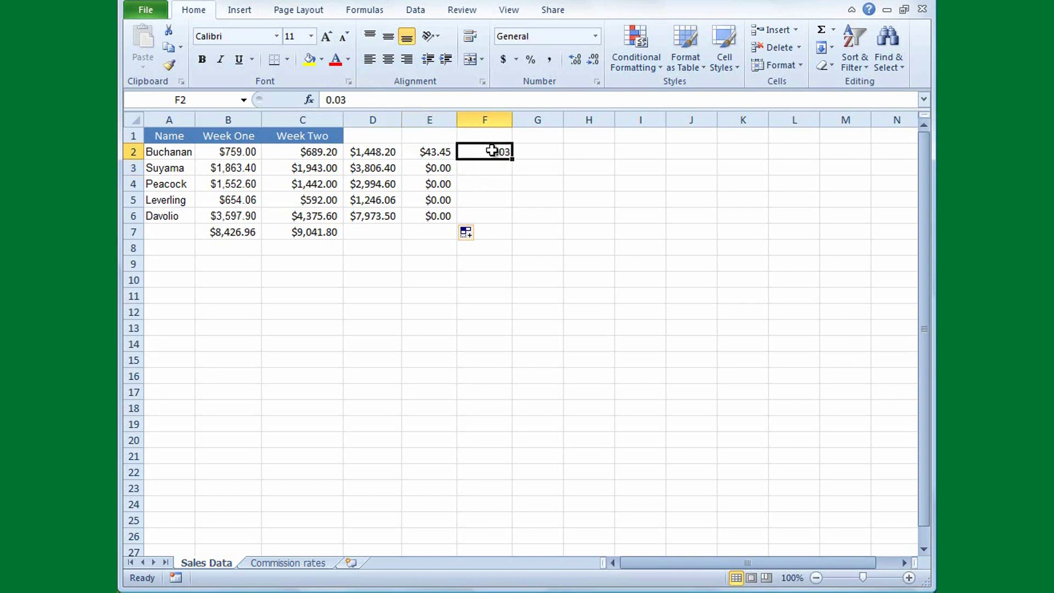
left_click(488, 168)
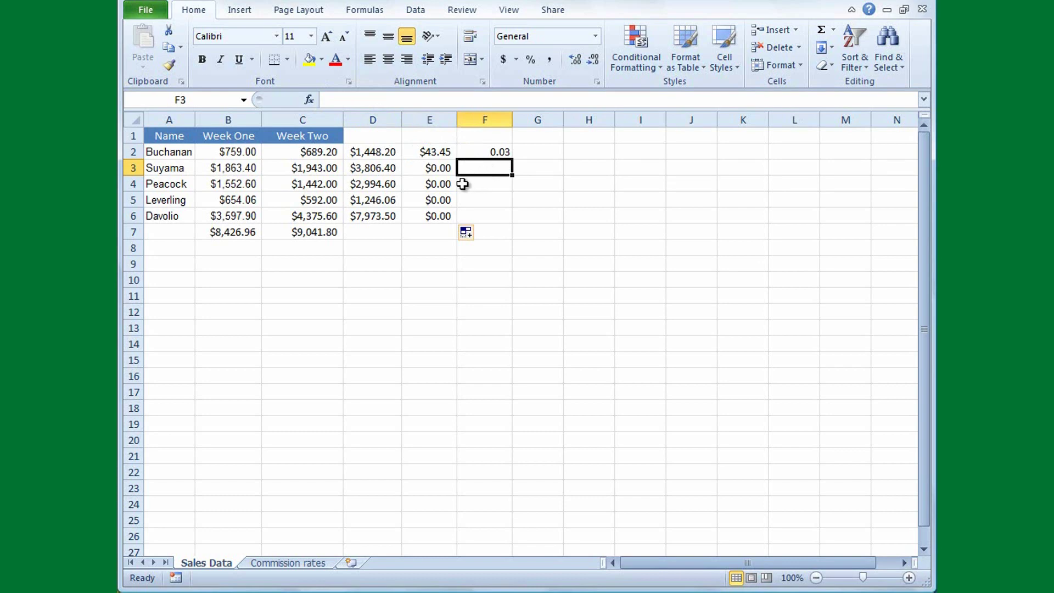
left_click(439, 183)
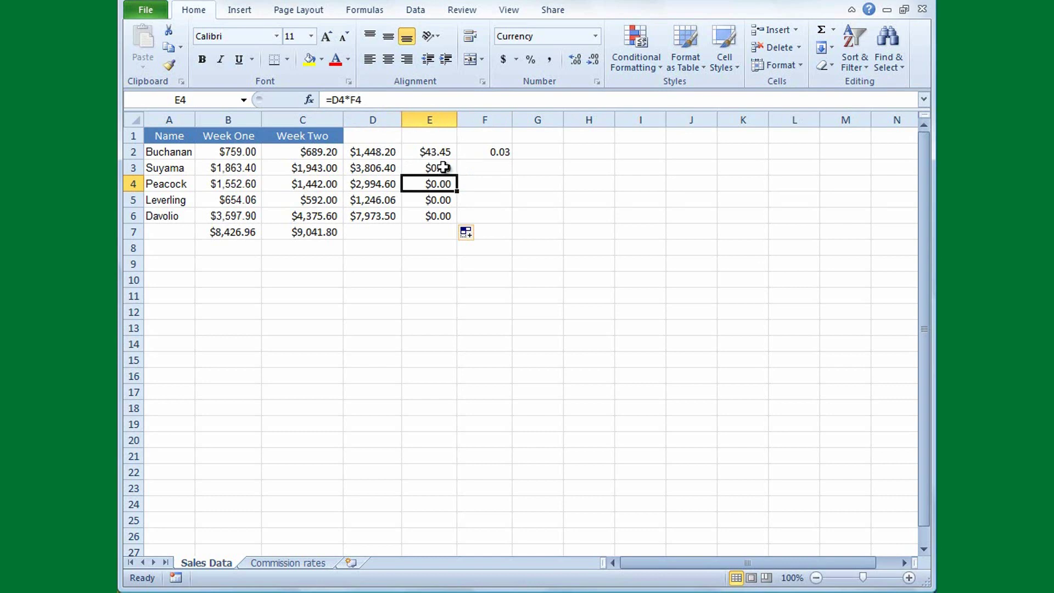
Clear the commission formulas from cells E3:E6 and E2.
left_click_drag(442, 168, 441, 209)
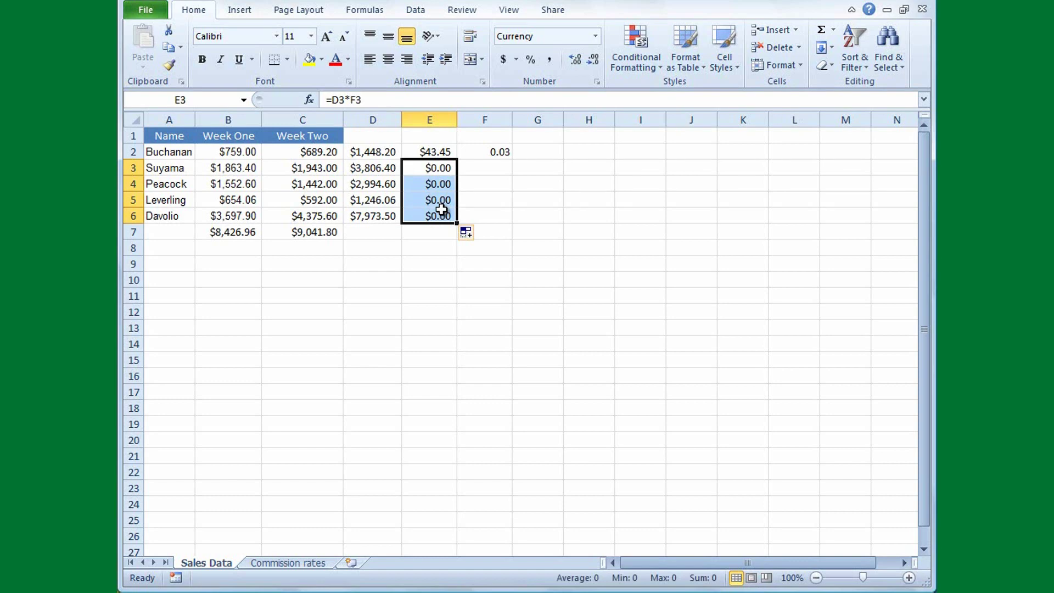
key("Delete")
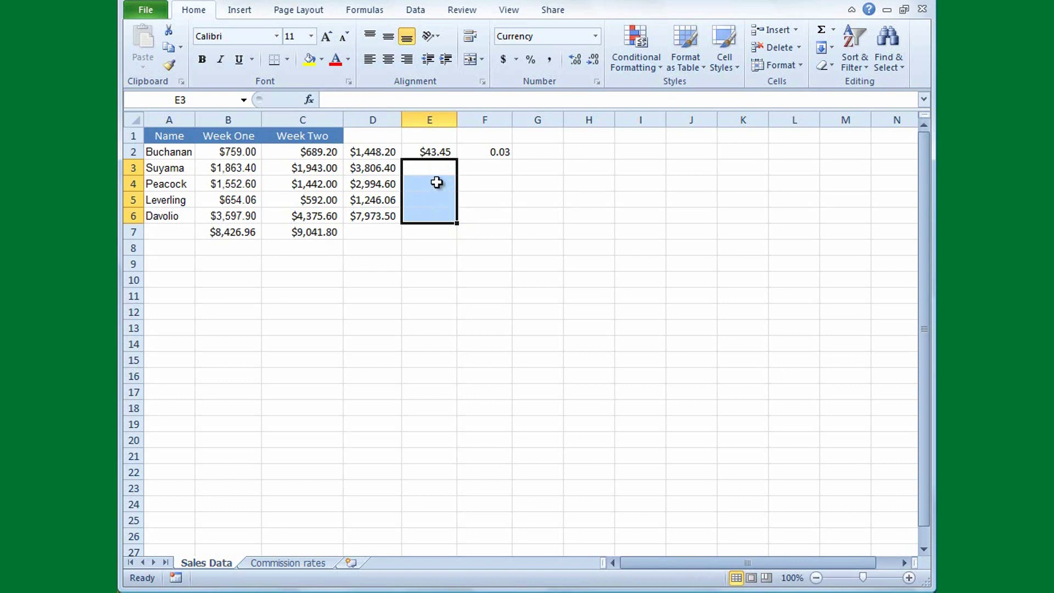
left_click(436, 154)
key("Delete")
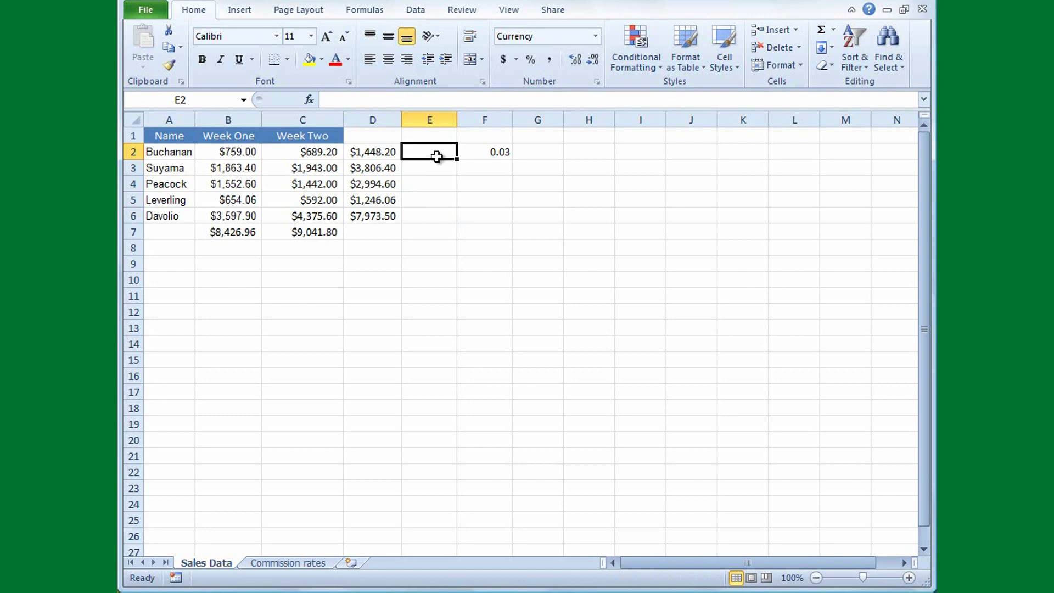
Enter the formula =D2*$F$2 in cell E2, making the reference to the rate cell absolute.
type("=")
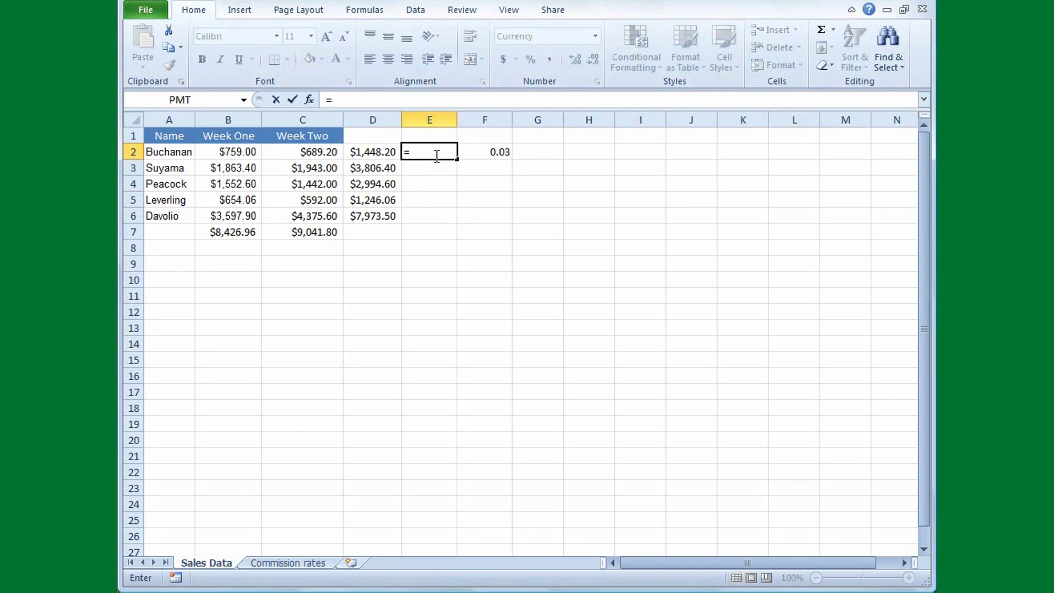
left_click(380, 151)
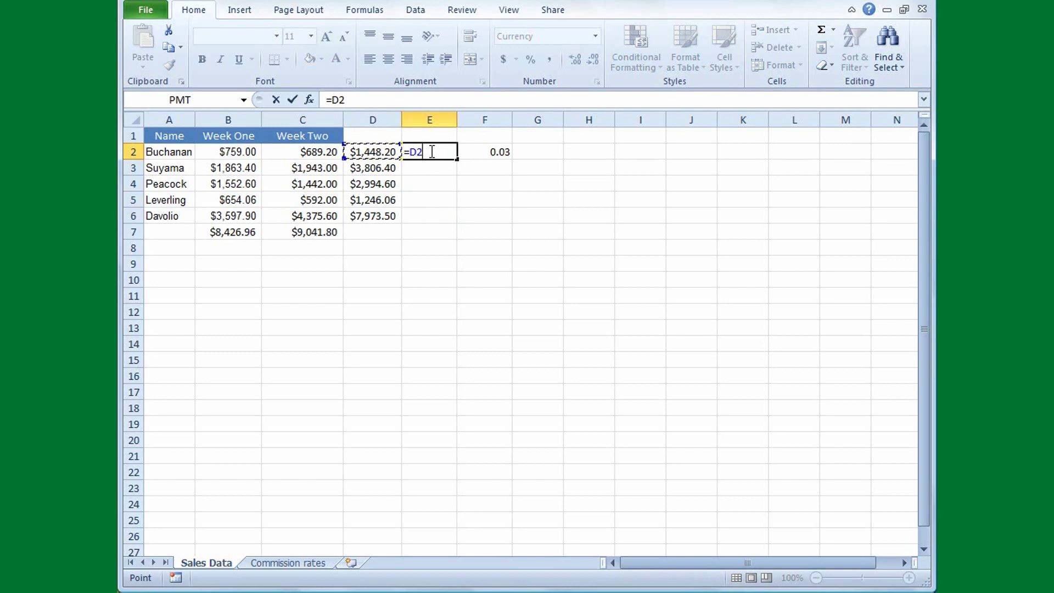
type("*")
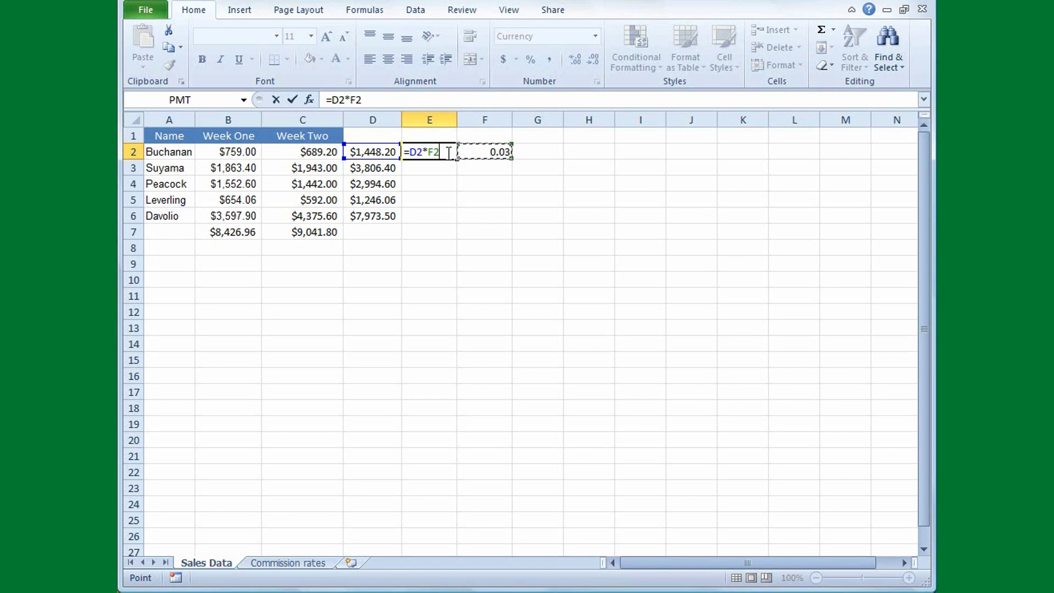
key("F4")
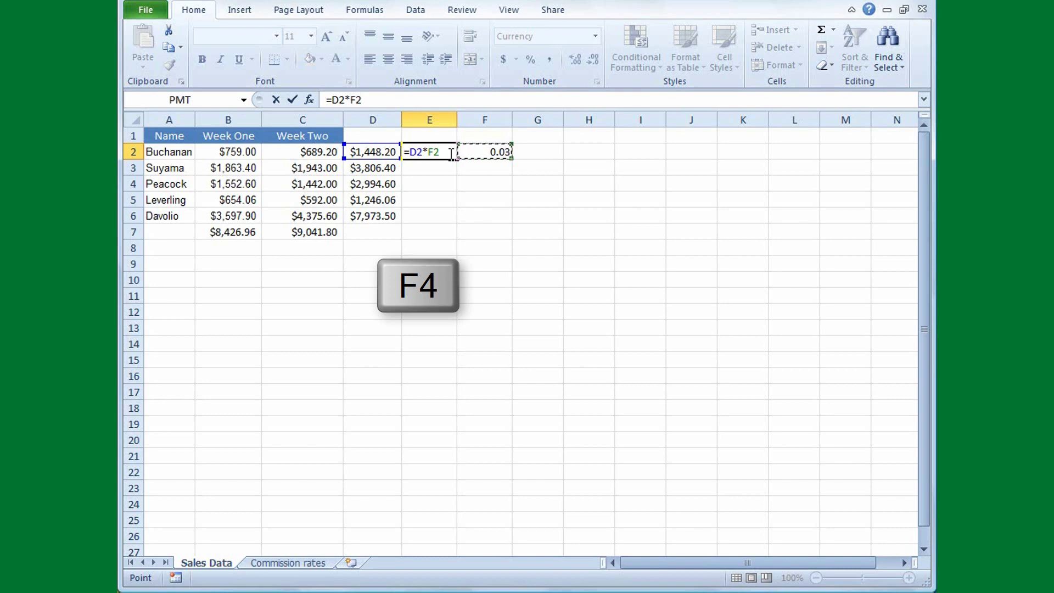
key("F4")
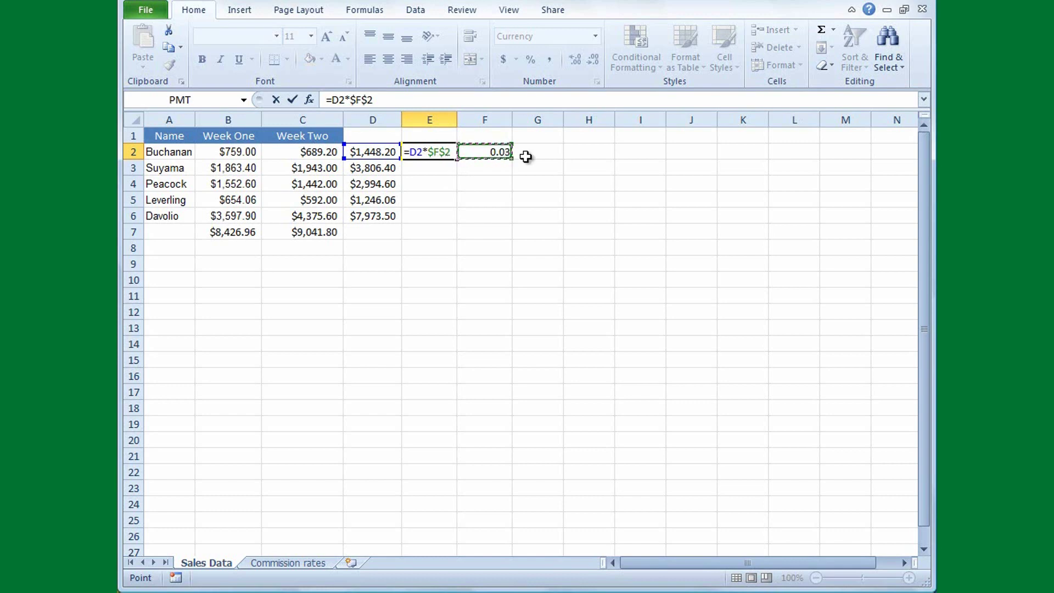
key("Return")
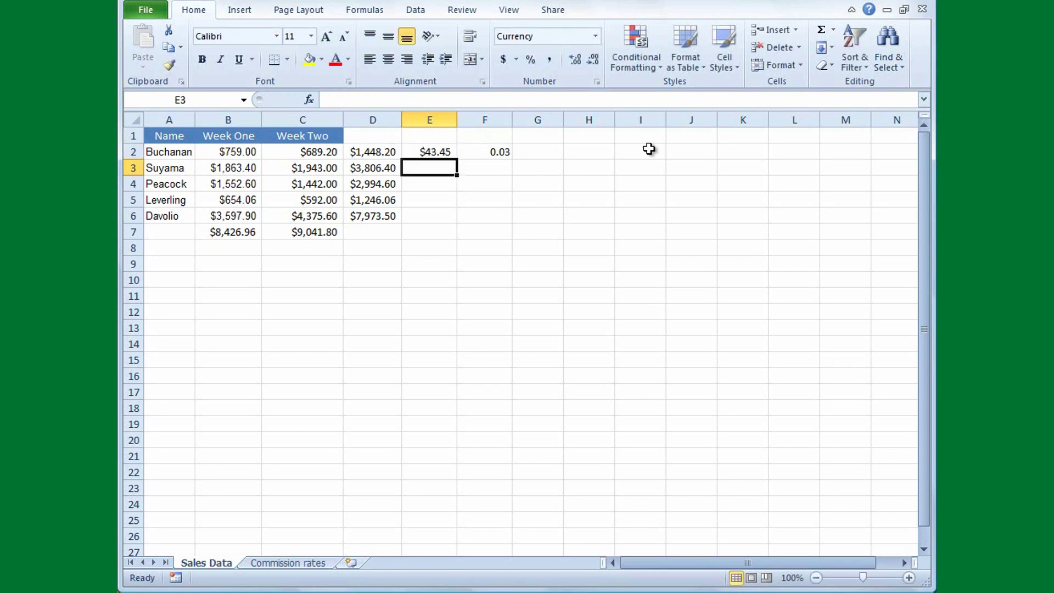
Fill the absolute-reference formula from E2 down through E6, and check the resulting formulas in E3 and E4.
left_click(447, 155)
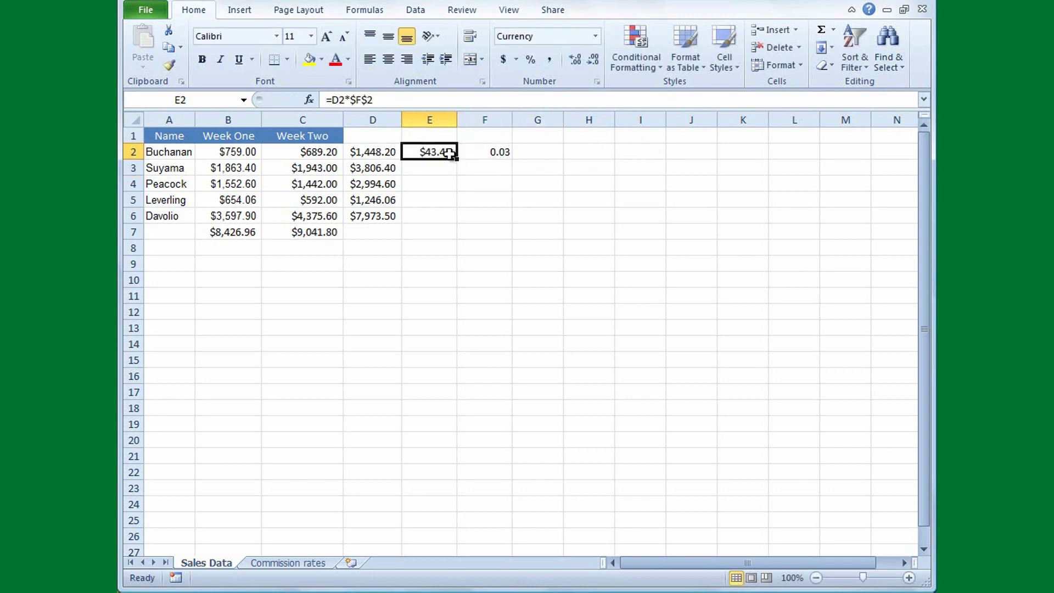
left_click_drag(458, 160, 460, 218)
left_click(448, 171)
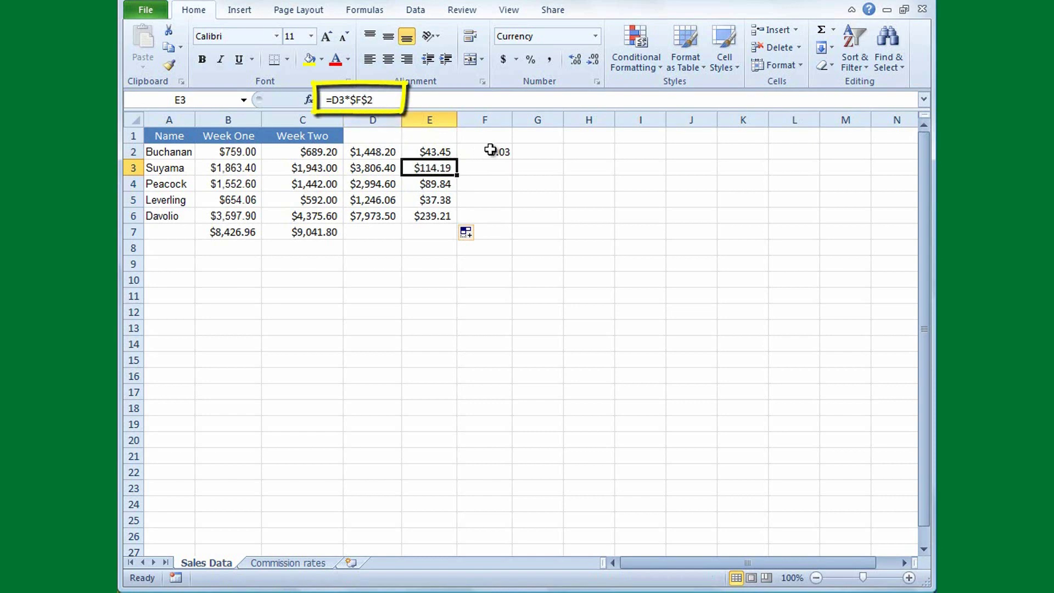
left_click(438, 185)
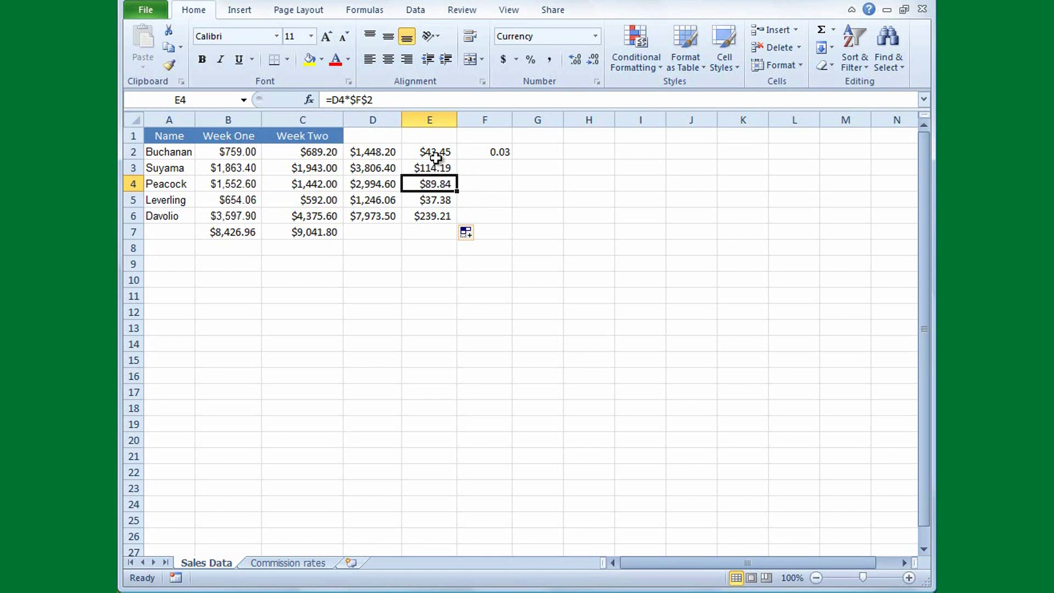
Switch to the Commission rates sheet and look over the sales amounts in column B.
key("ctrl+Page_Down")
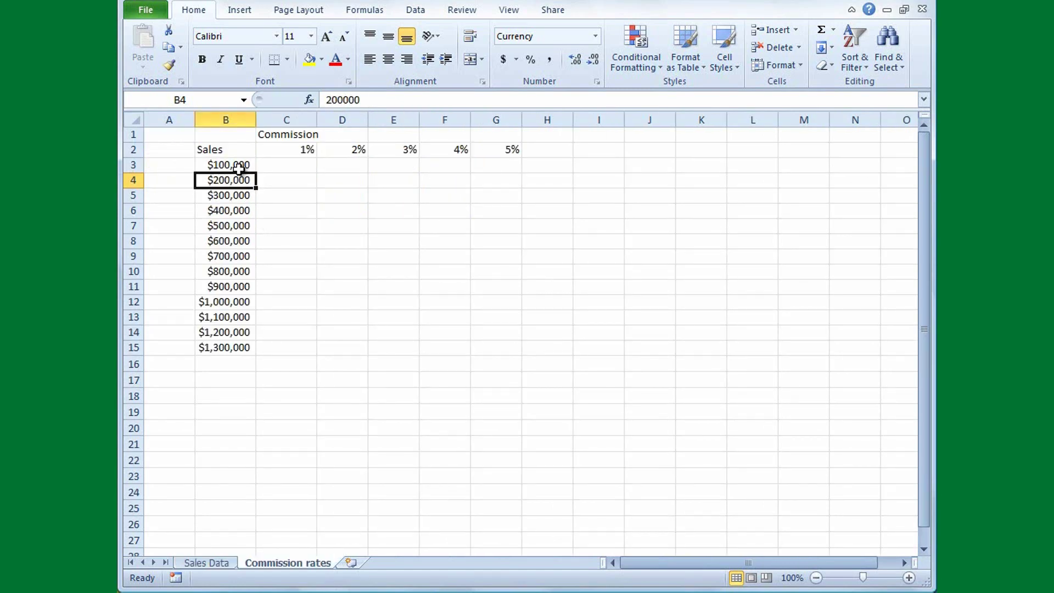
left_click(237, 241)
left_click(236, 256)
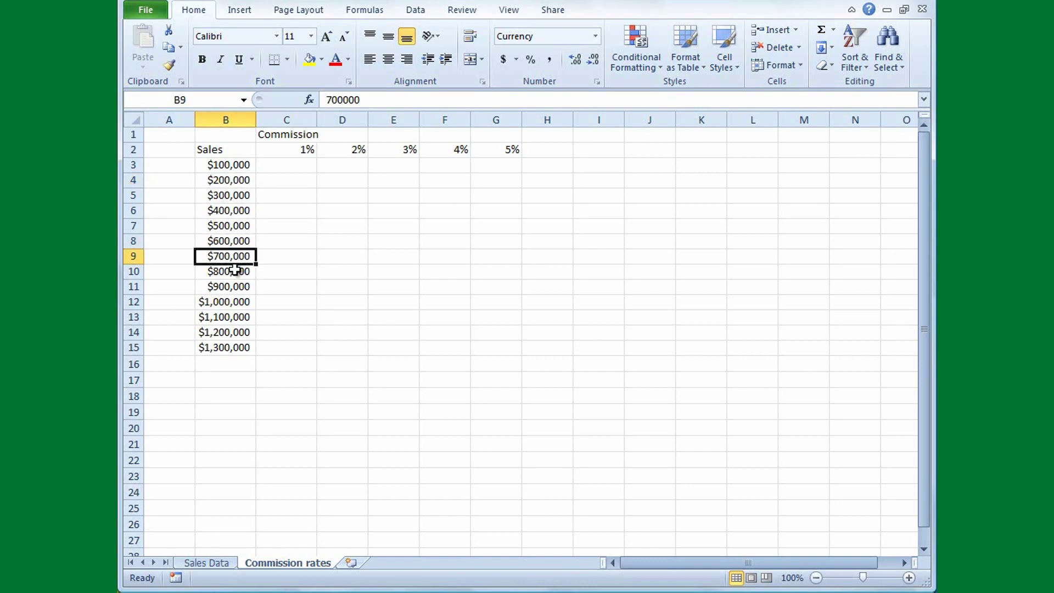
Look over the sales amounts in column B and the row 3 cells under the 1% to 3% commission rates.
left_click(237, 271)
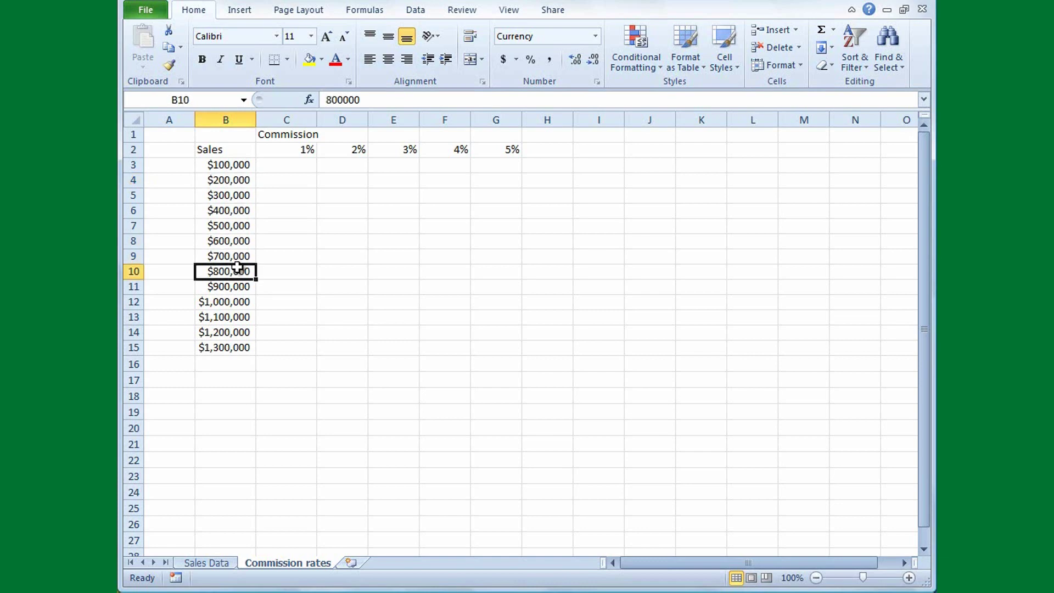
left_click(302, 165)
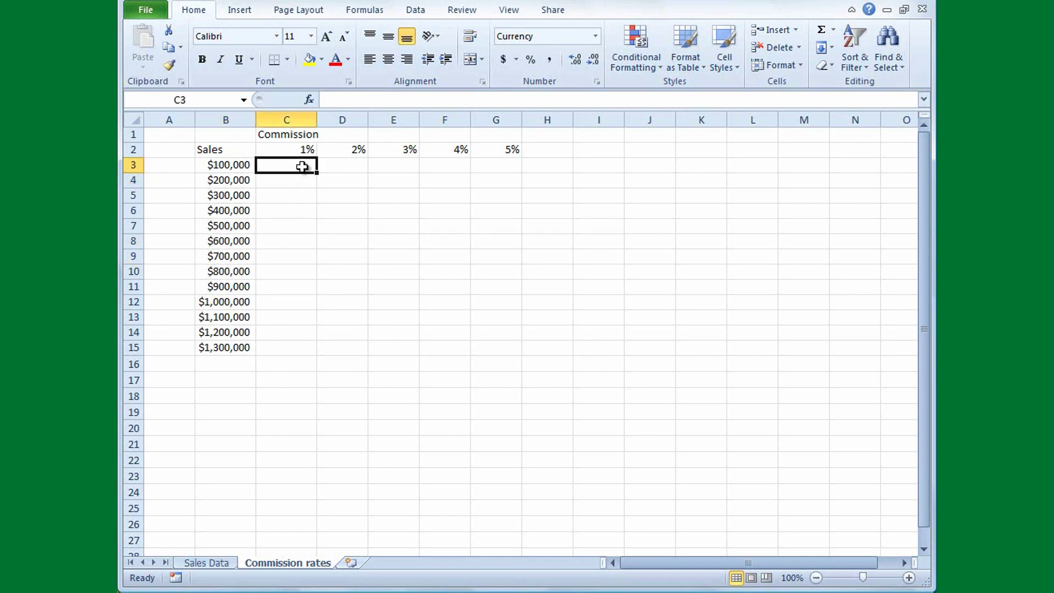
left_click(336, 166)
left_click(408, 164)
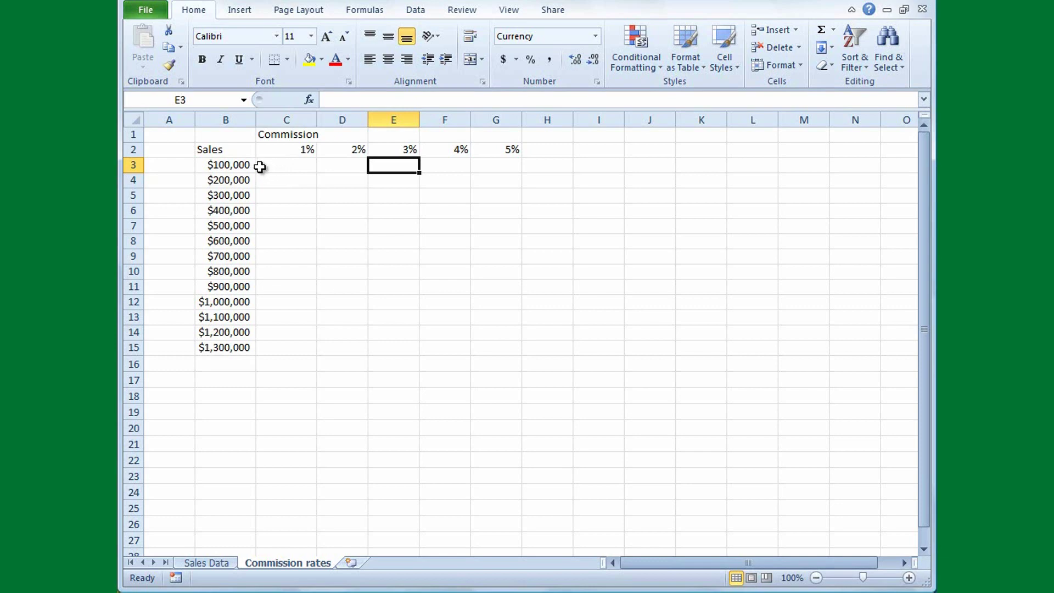
Begin a formula in C3 with a mixed reference to the sales amount, locking only the column as =$B3.
left_click(271, 166)
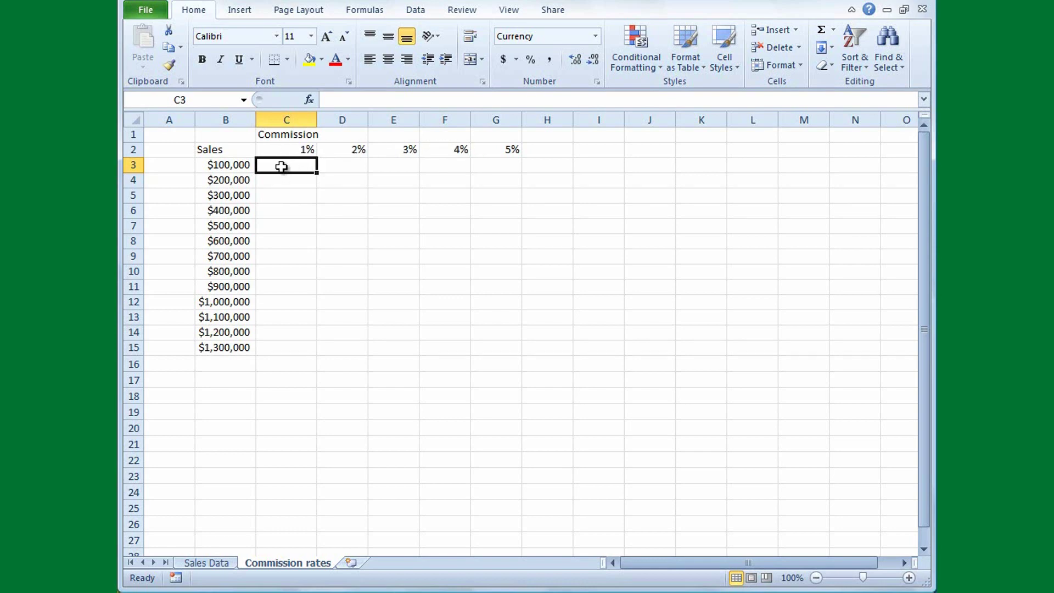
type("=")
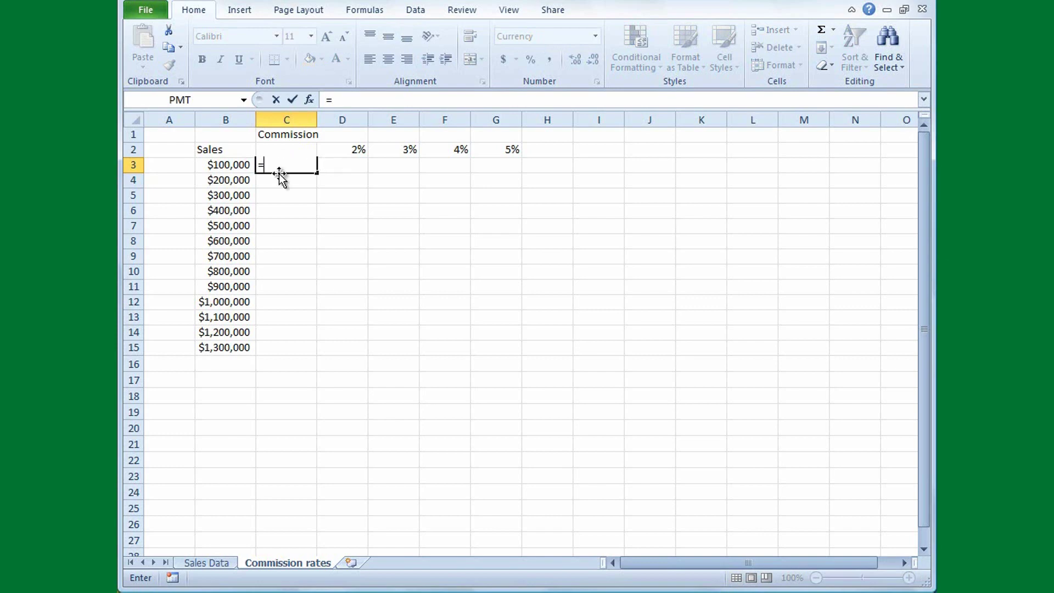
left_click(243, 165)
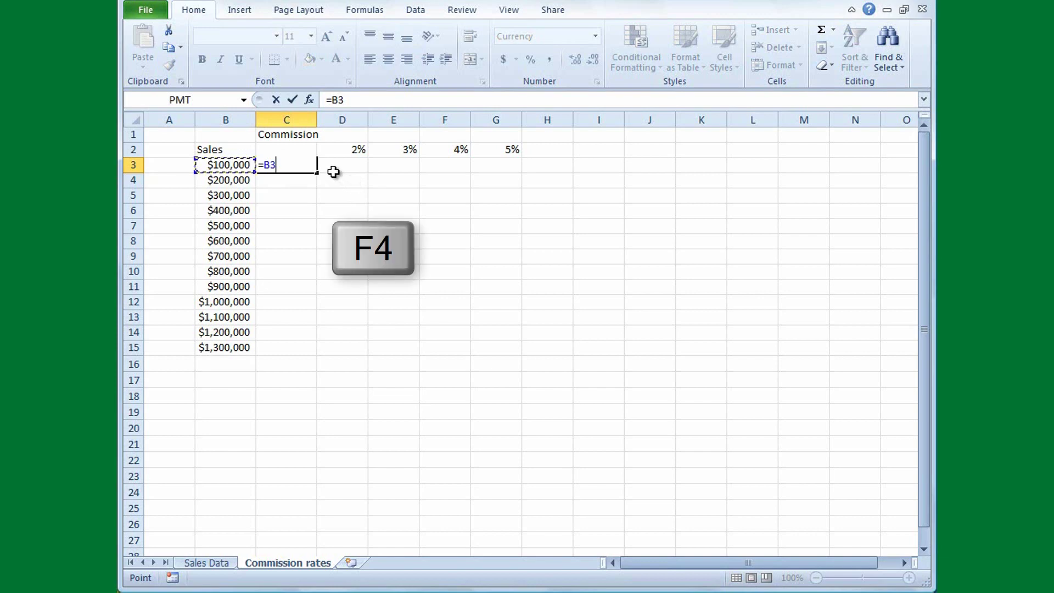
key("F4")
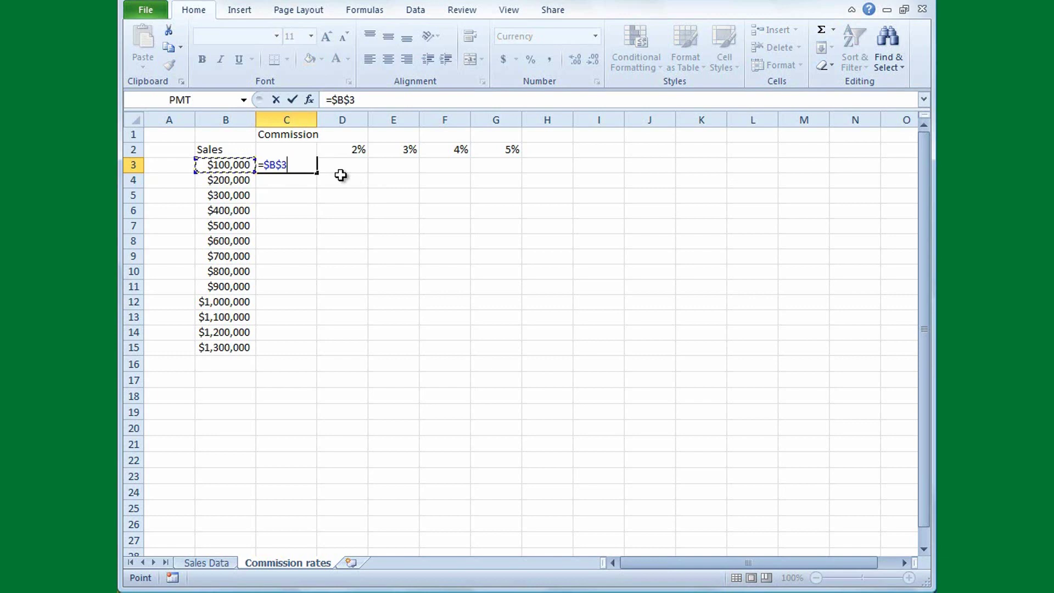
key("F4")
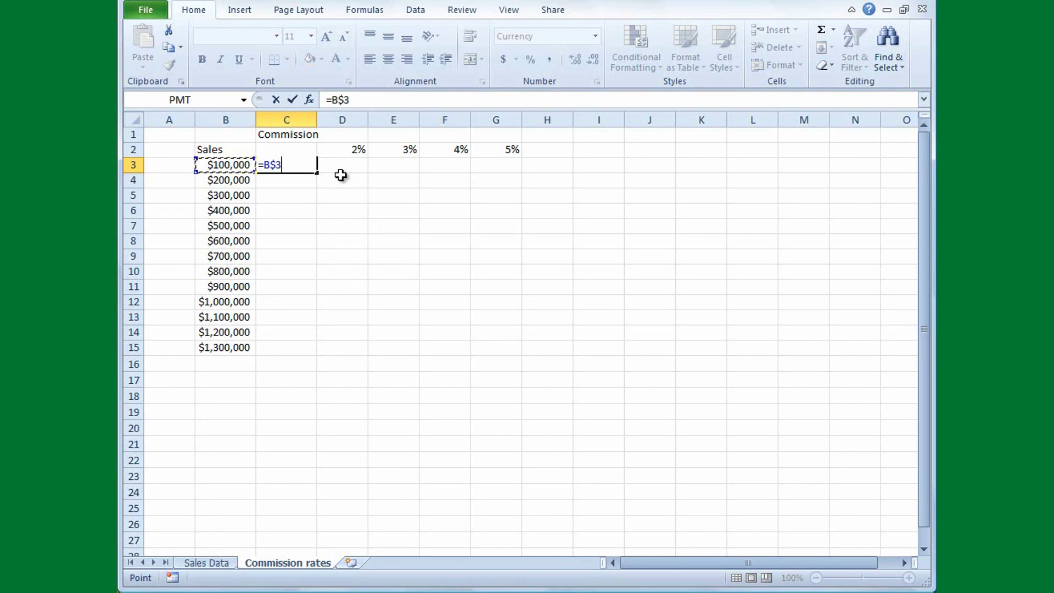
key("F4")
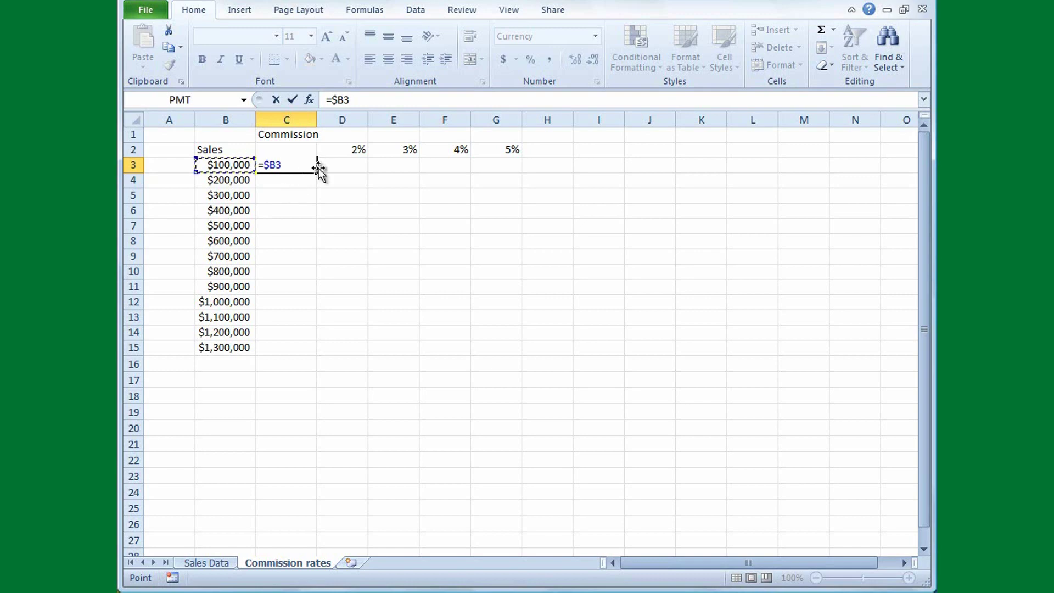
Complete the C3 formula as =$B3*C$2, locking only the row of the commission rate reference.
type("*")
type("C")
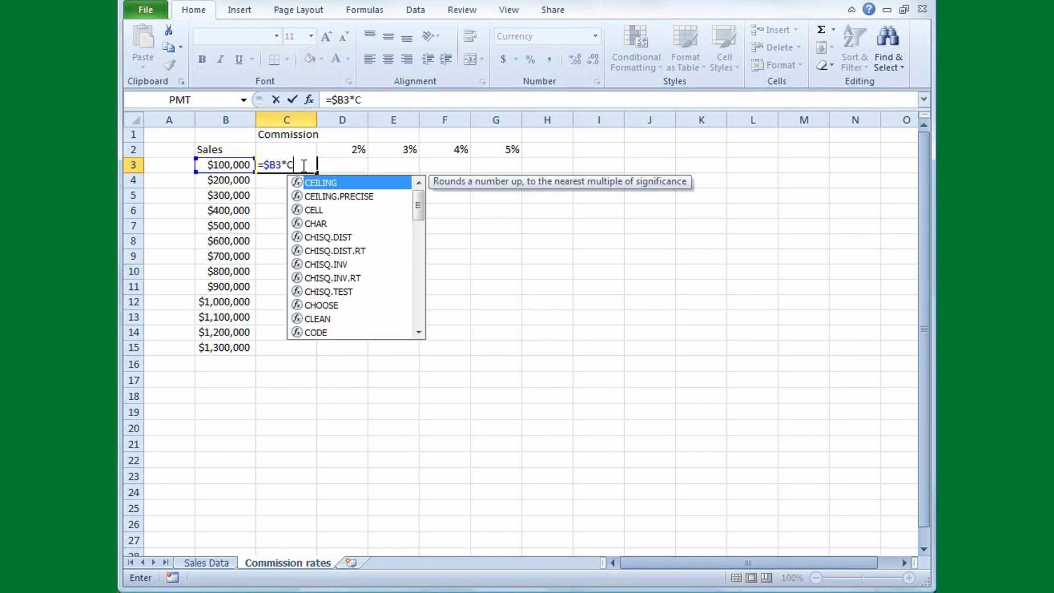
type("2")
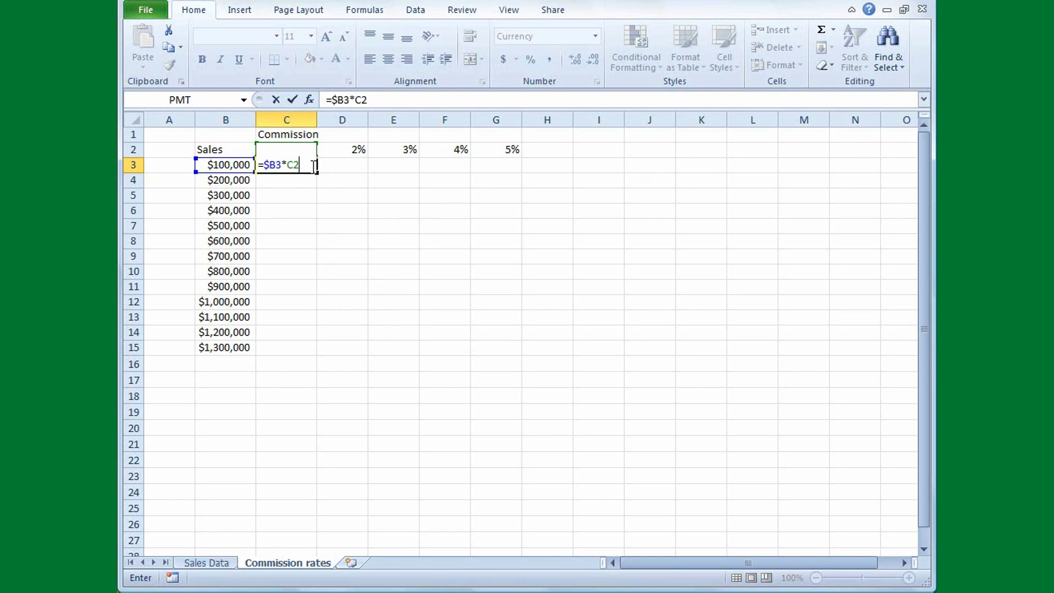
key("F4")
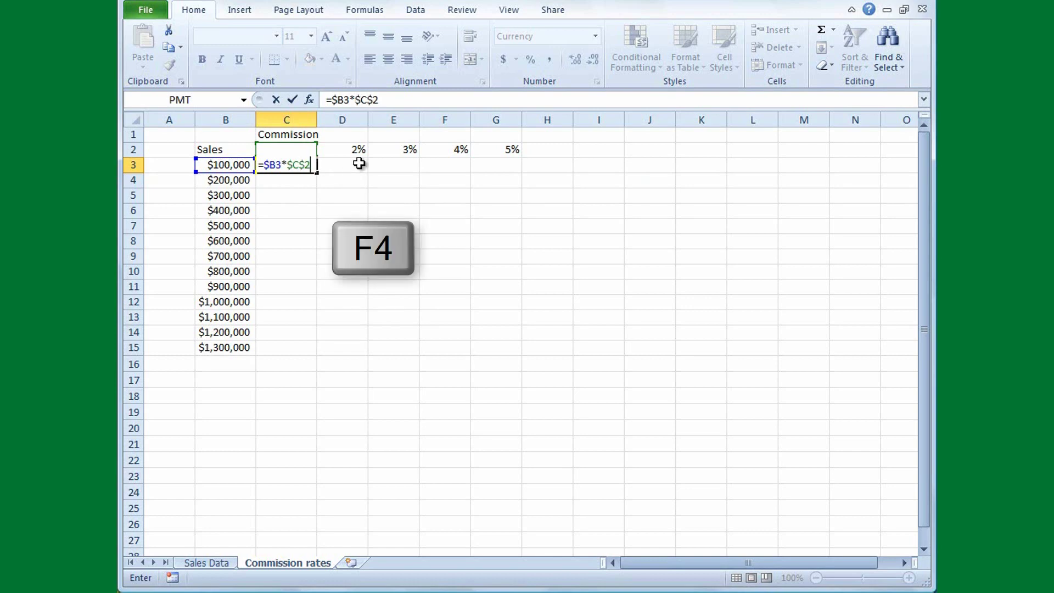
key("F4")
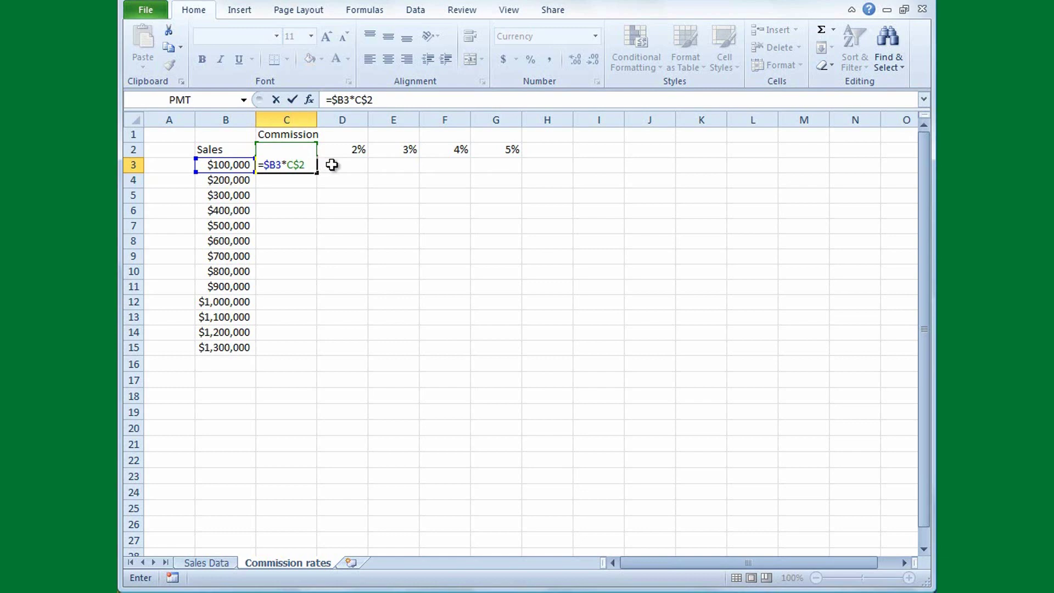
key("Return")
Fill the C3 formula across row 3 through G3, and check the resulting formula in G3.
left_click(308, 166)
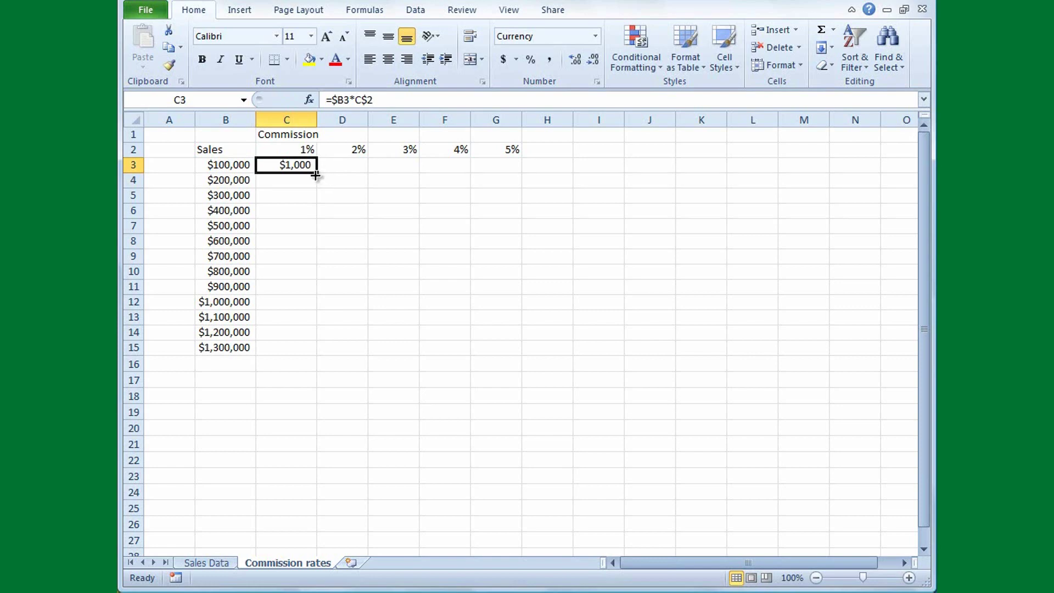
left_click_drag(316, 174, 504, 171)
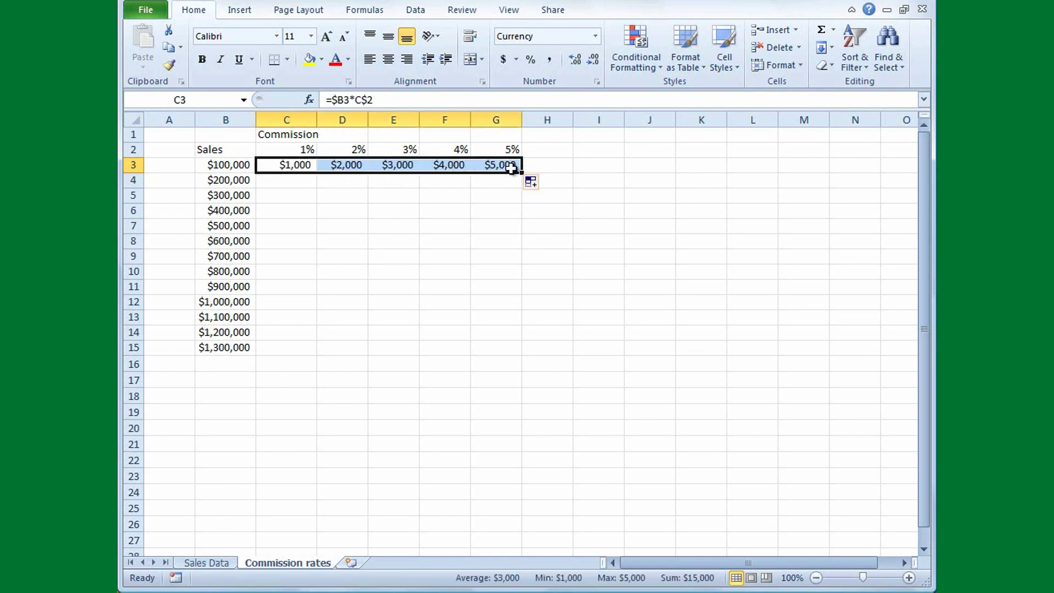
left_click(511, 167)
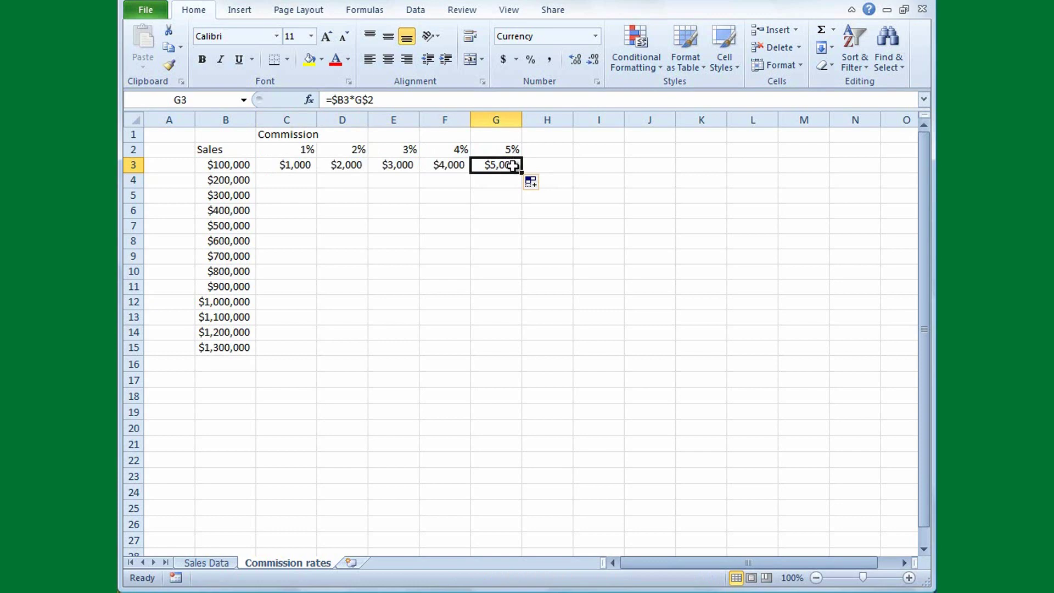
Fill the row 3 commission formulas down through row 15, and check the resulting formulas in F10 and C6.
left_click_drag(288, 167, 525, 351)
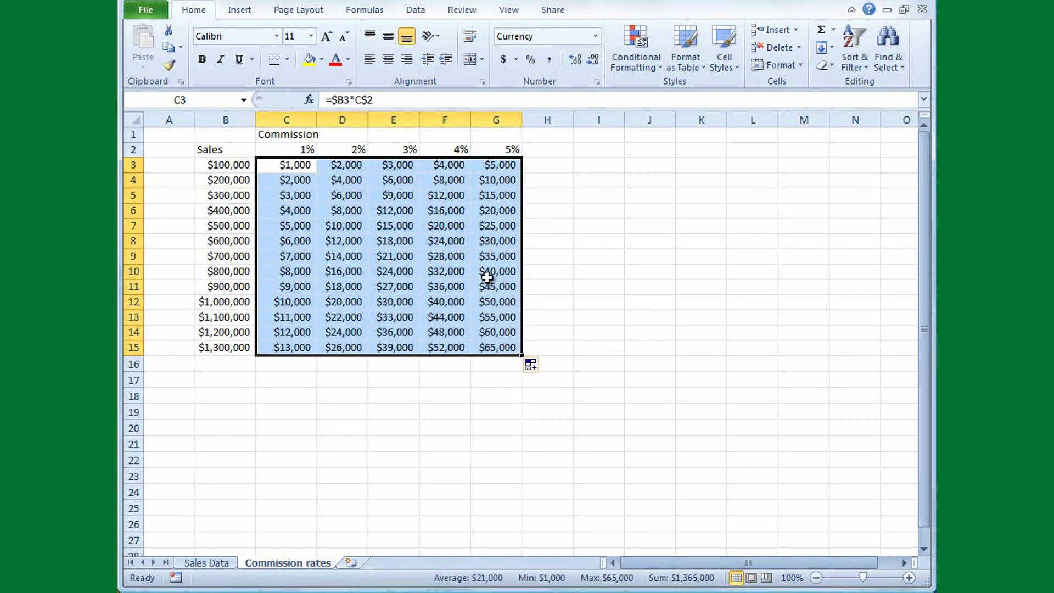
left_click(455, 273)
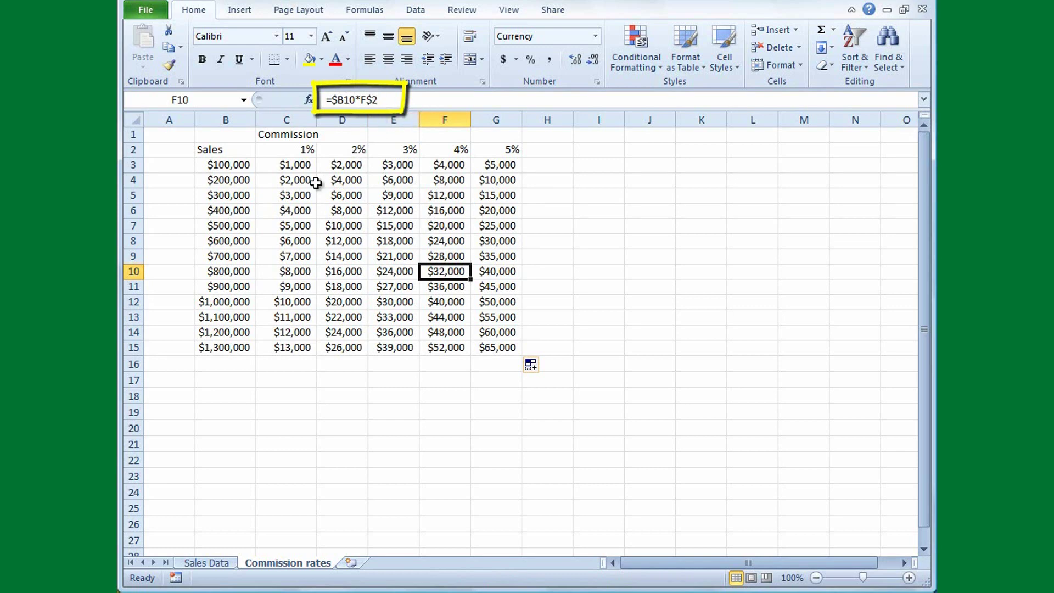
left_click(300, 210)
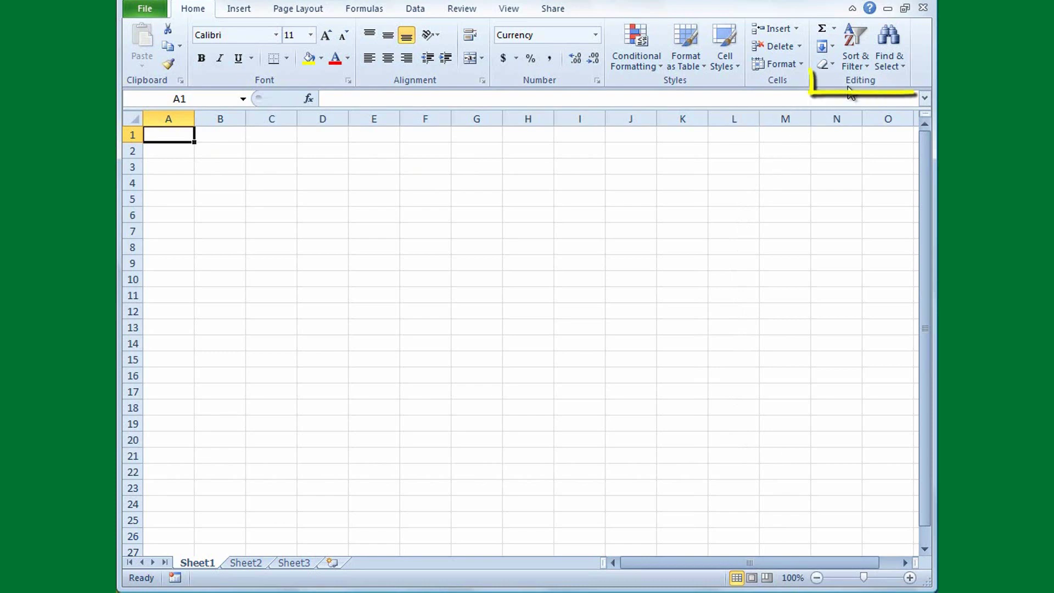
Look over the AutoSum function choices and the categories of the Function Library.
left_click(834, 30)
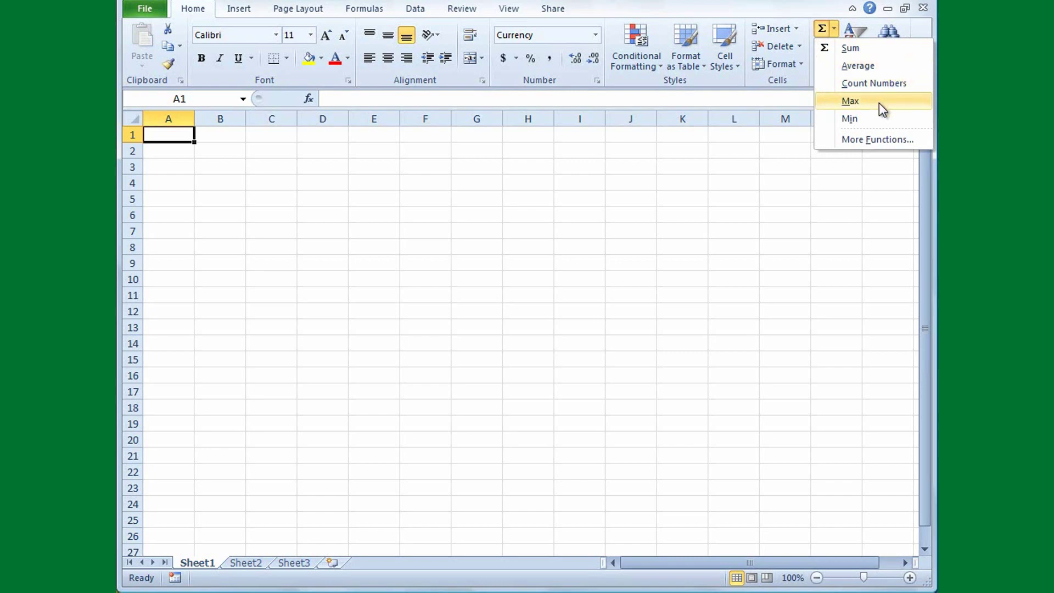
left_click(654, 217)
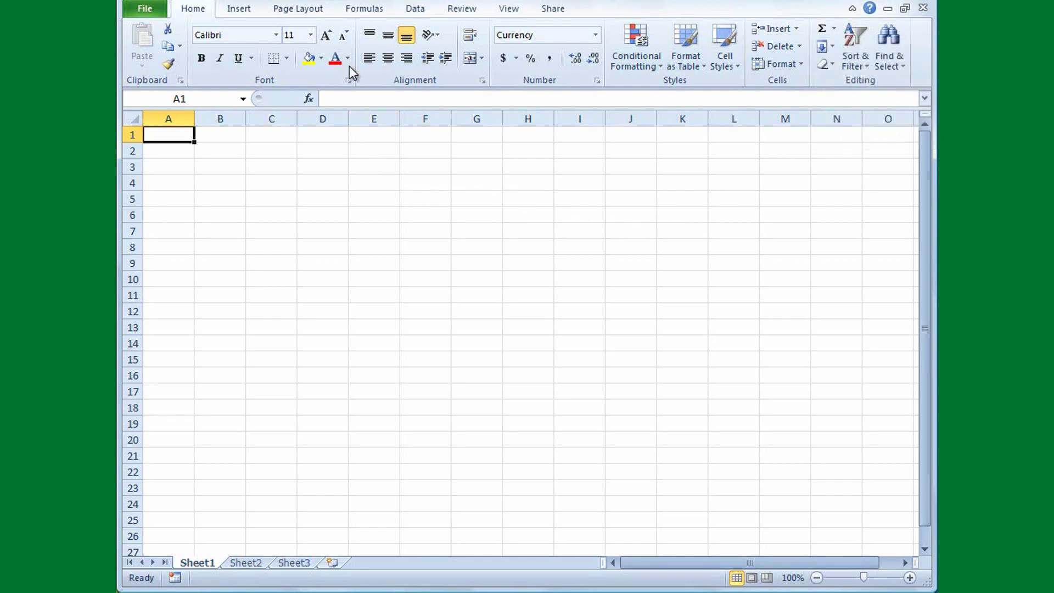
left_click(363, 11)
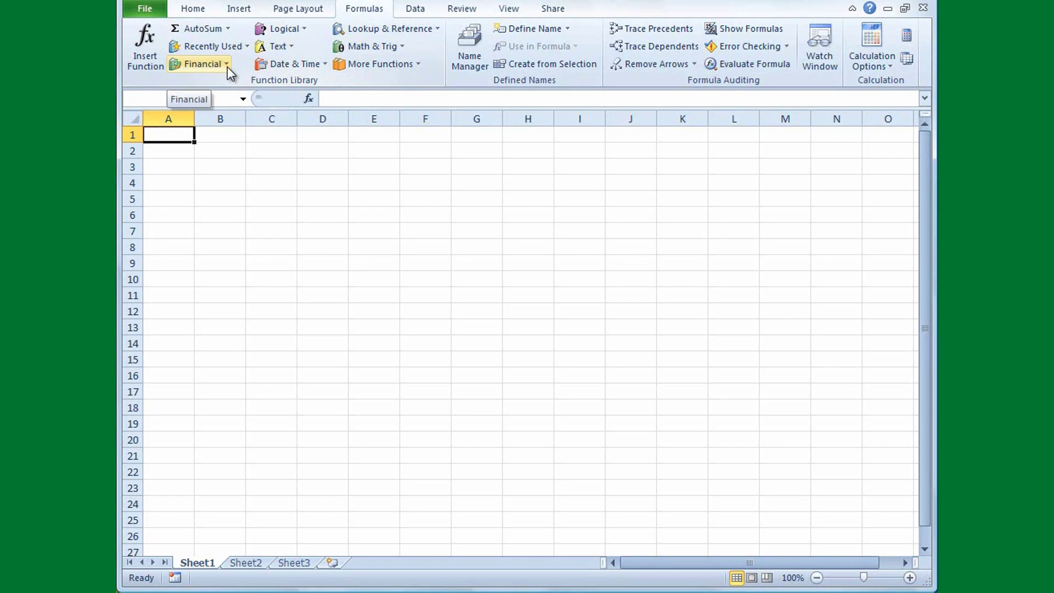
Search for a function with "calculate payment" and insert the PMT function in cell A1.
left_click(147, 53)
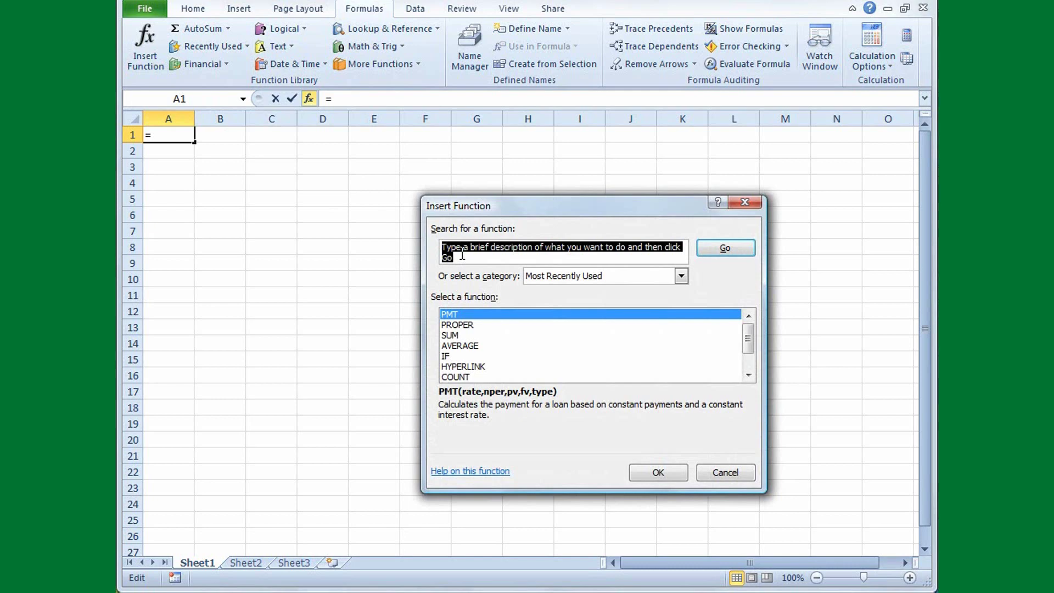
type("calculate")
type("payment")
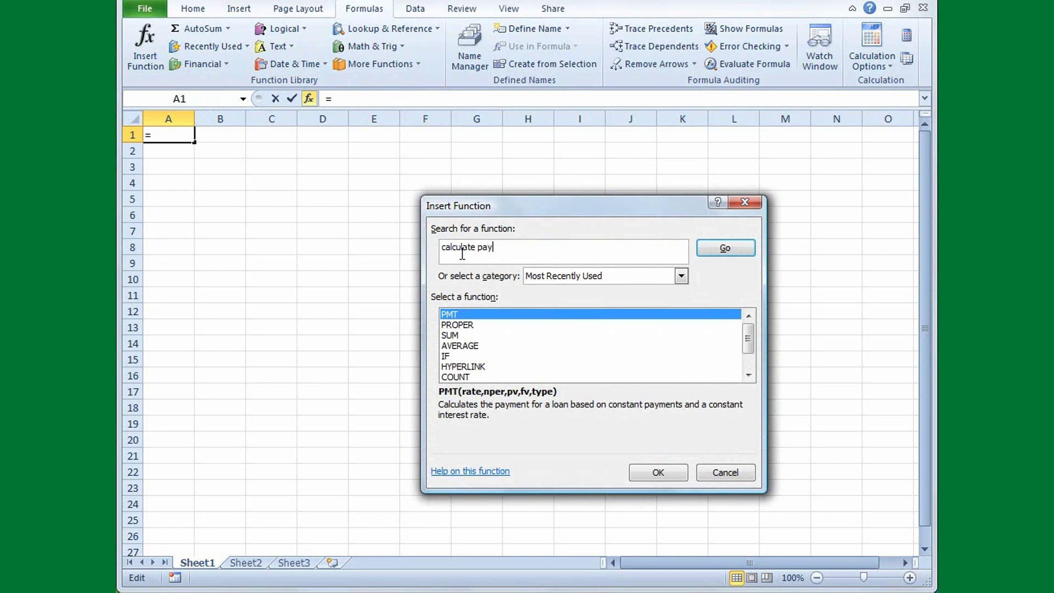
left_click(720, 247)
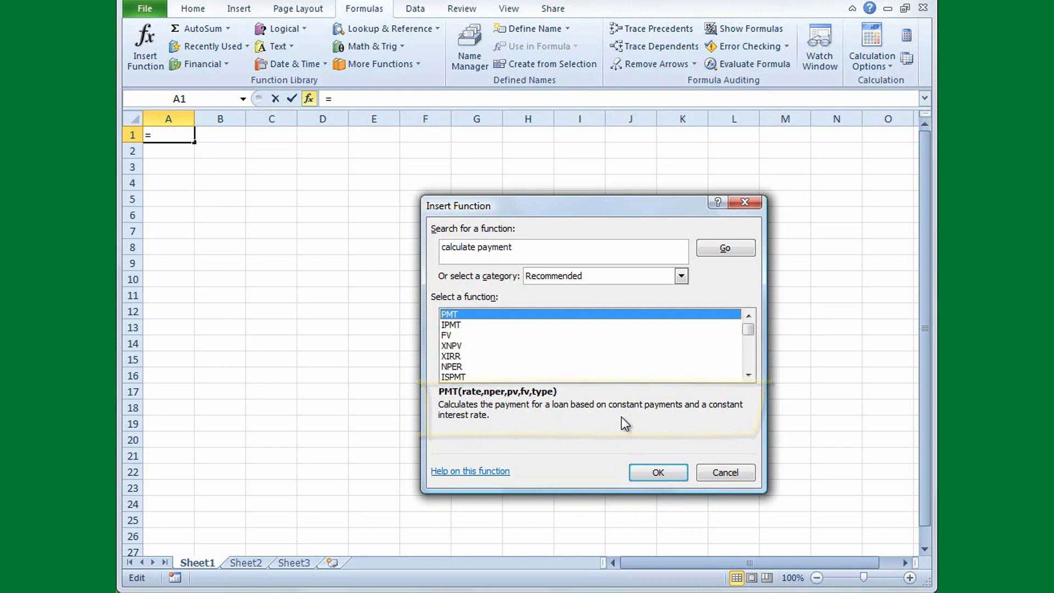
left_click(649, 468)
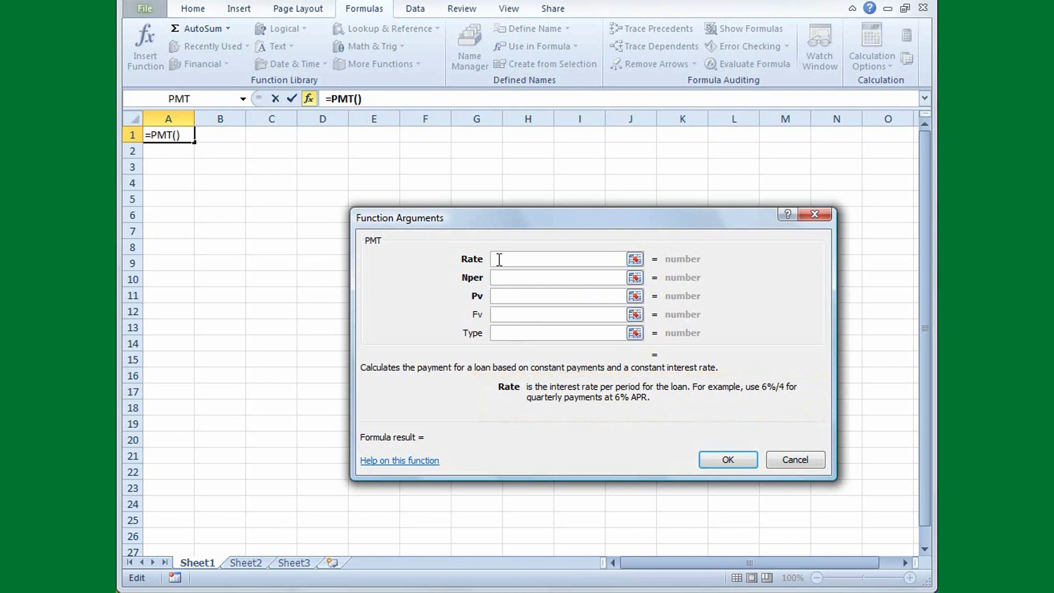
Set the PMT arguments to Rate 3.5%/12, Nper 36 and Pv 3500, and apply the function to cell A1.
type("3.5")
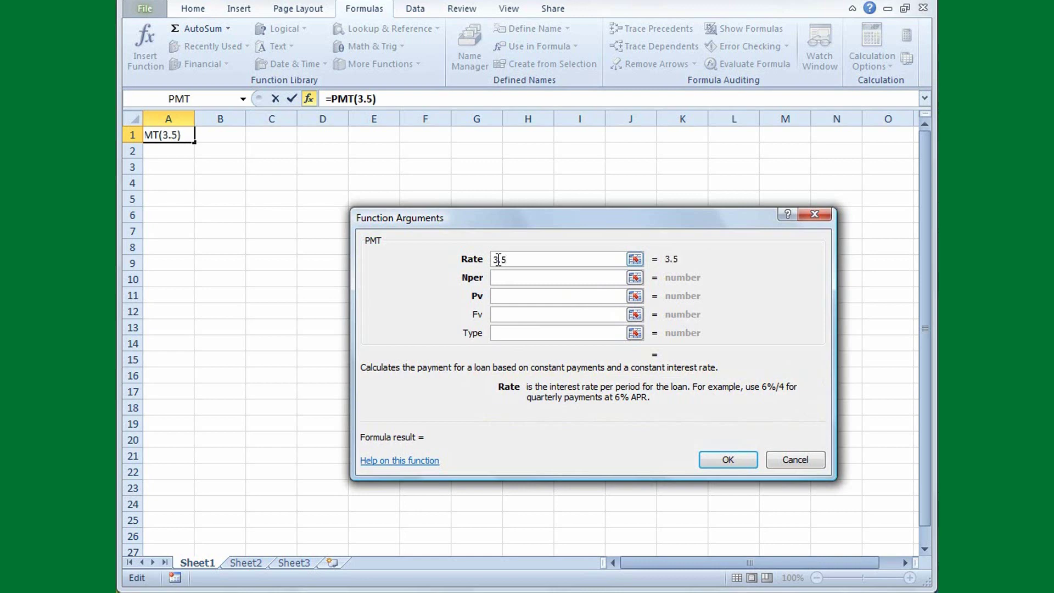
type("%/")
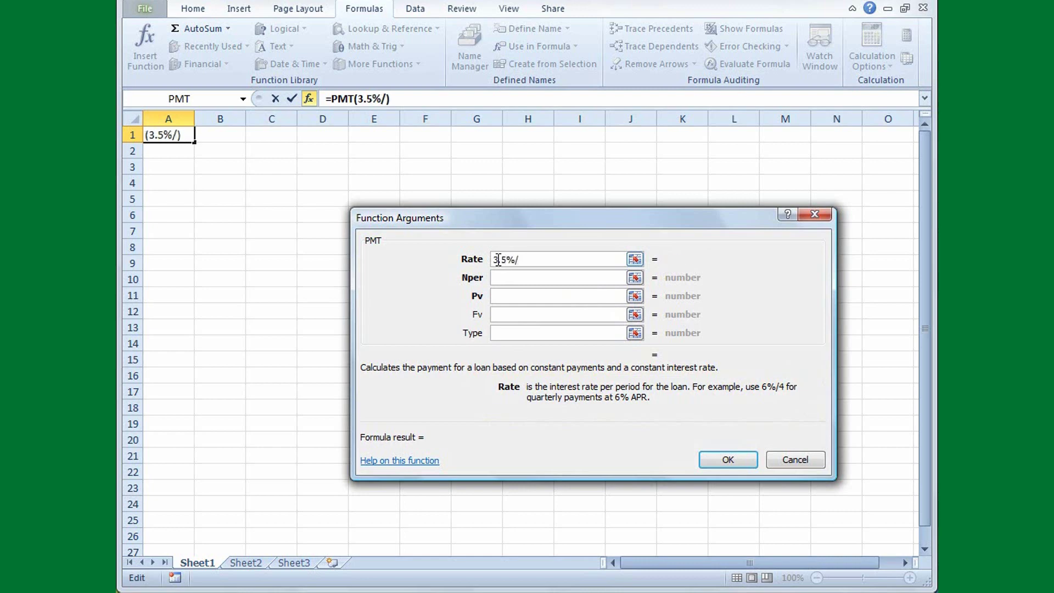
type("12")
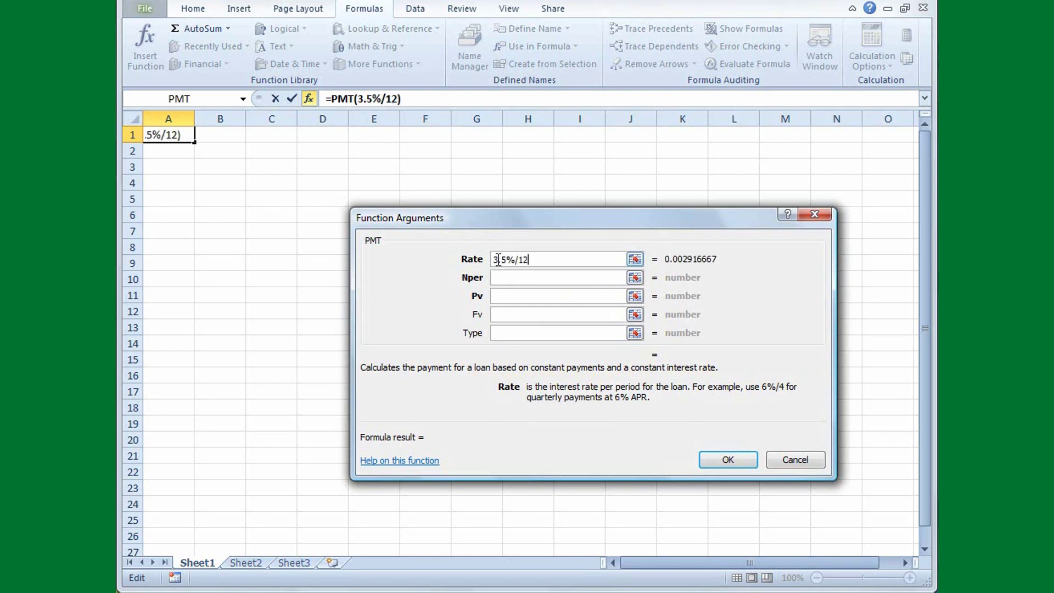
left_click(494, 277)
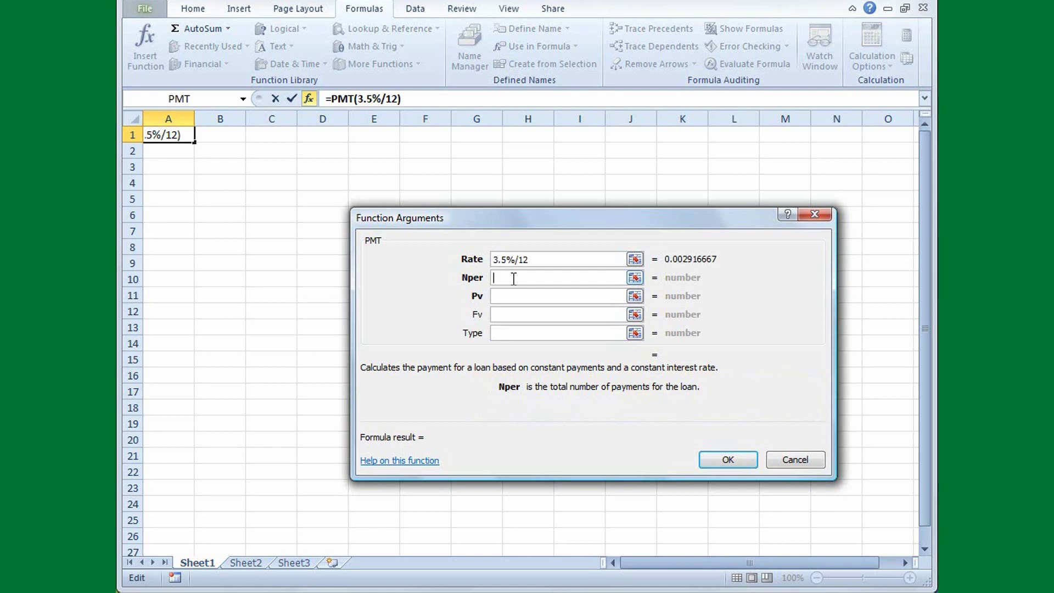
type("36")
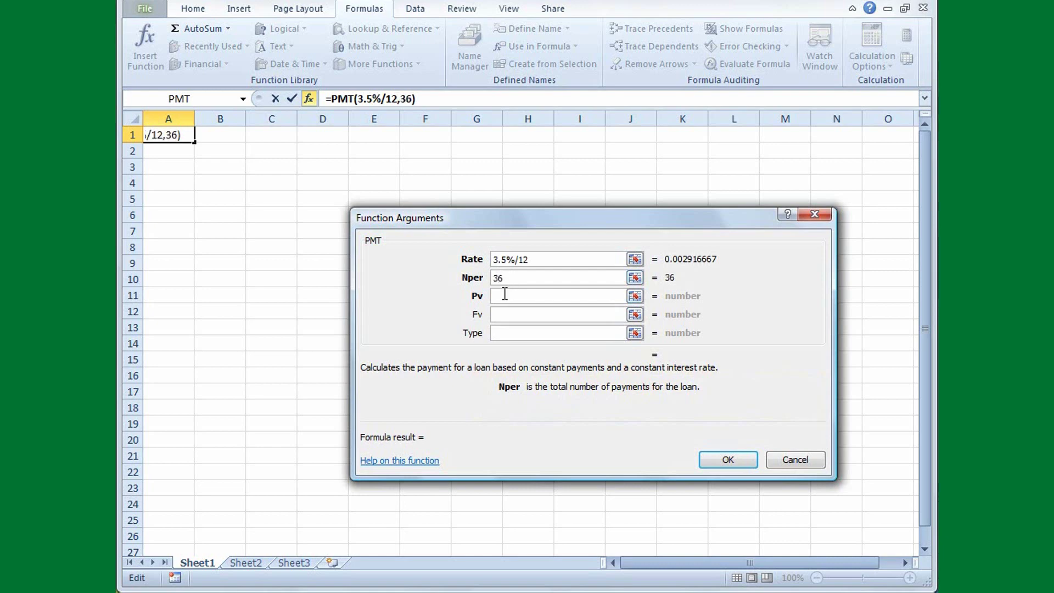
left_click(493, 296)
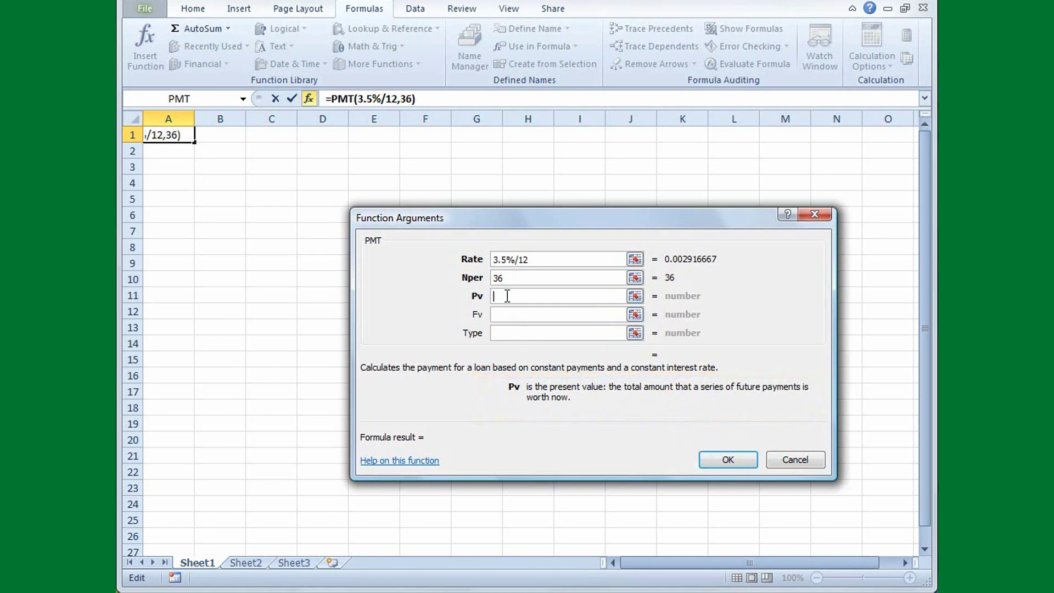
type("3")
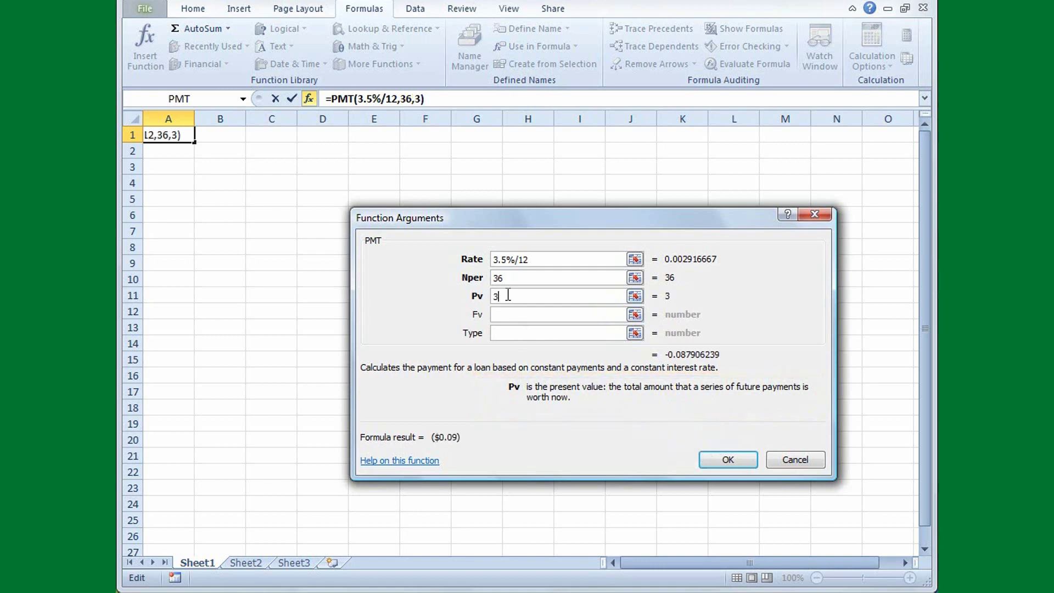
type("500")
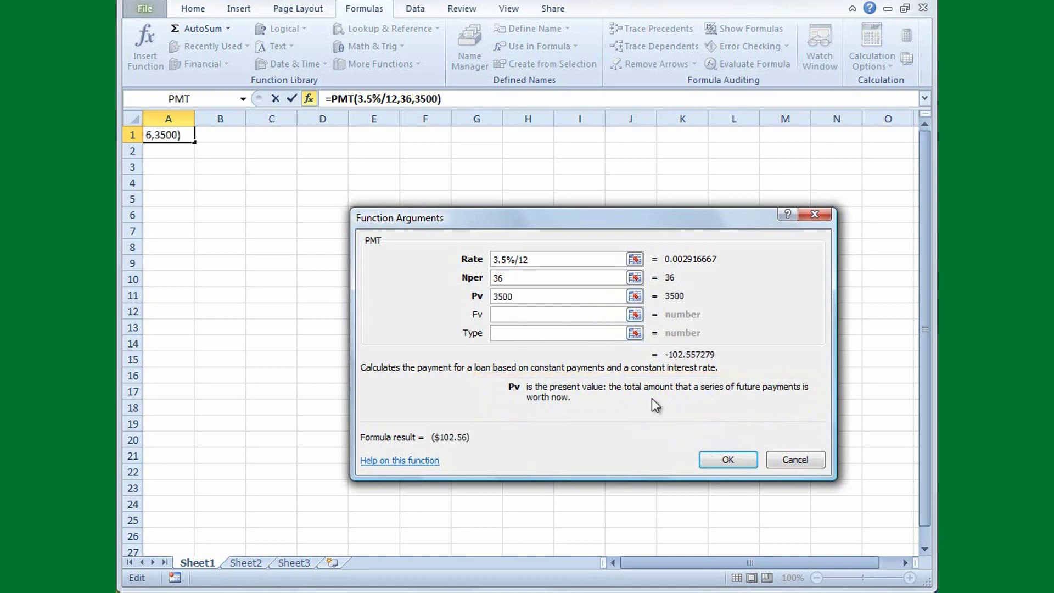
left_click(719, 457)
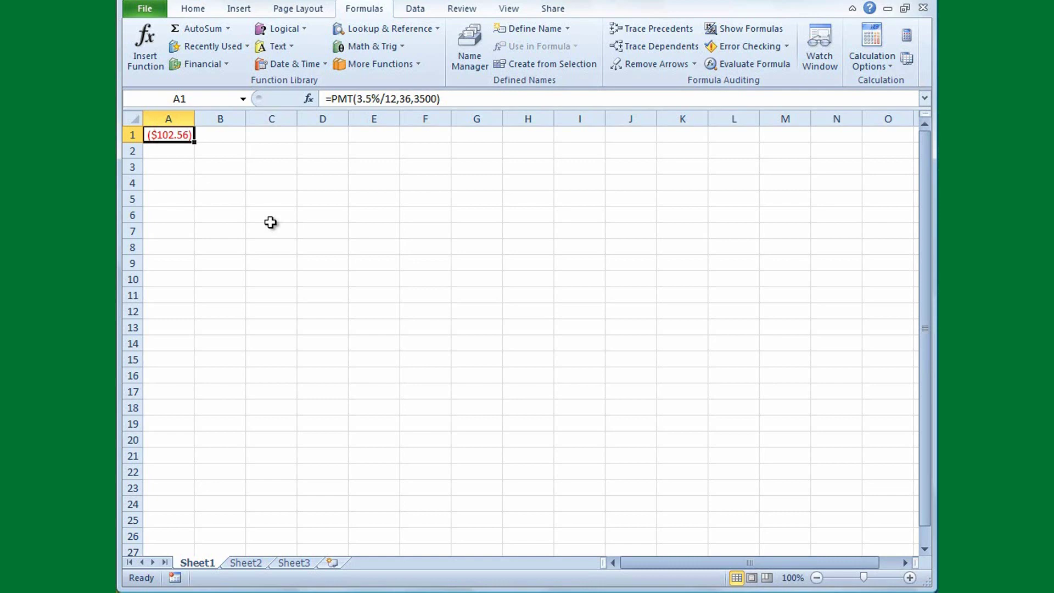
Start a formula in cell D1 with the PMT function, picked from the suggested functions beginning with P.
left_click(316, 138)
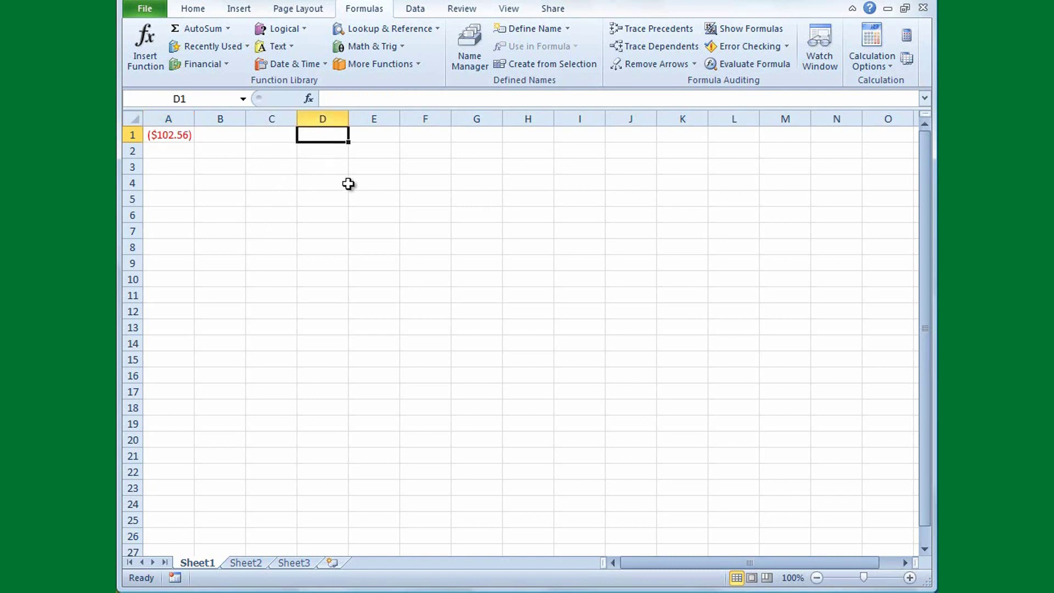
type("=")
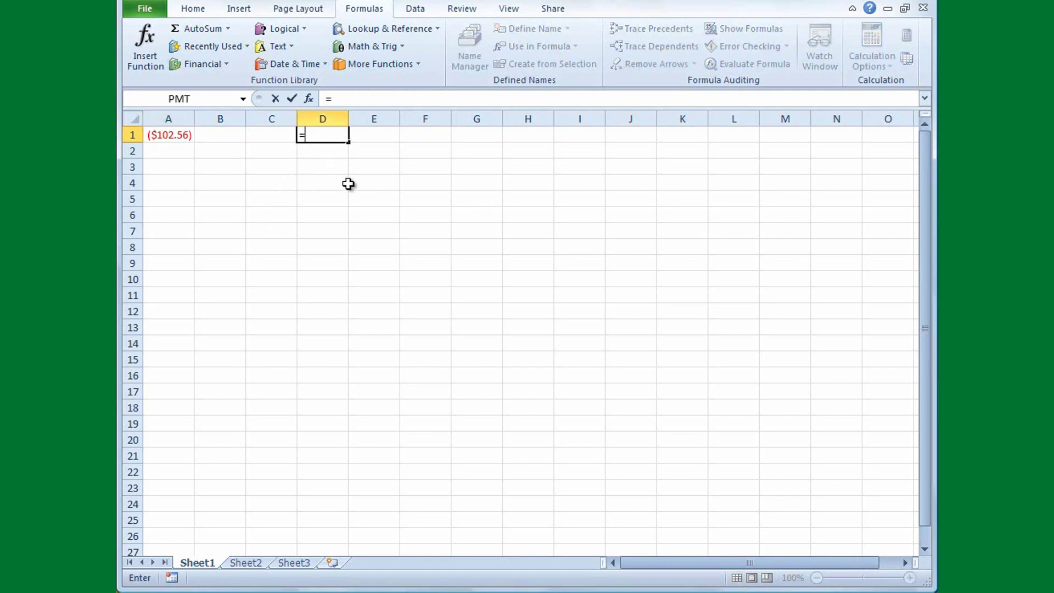
type("P")
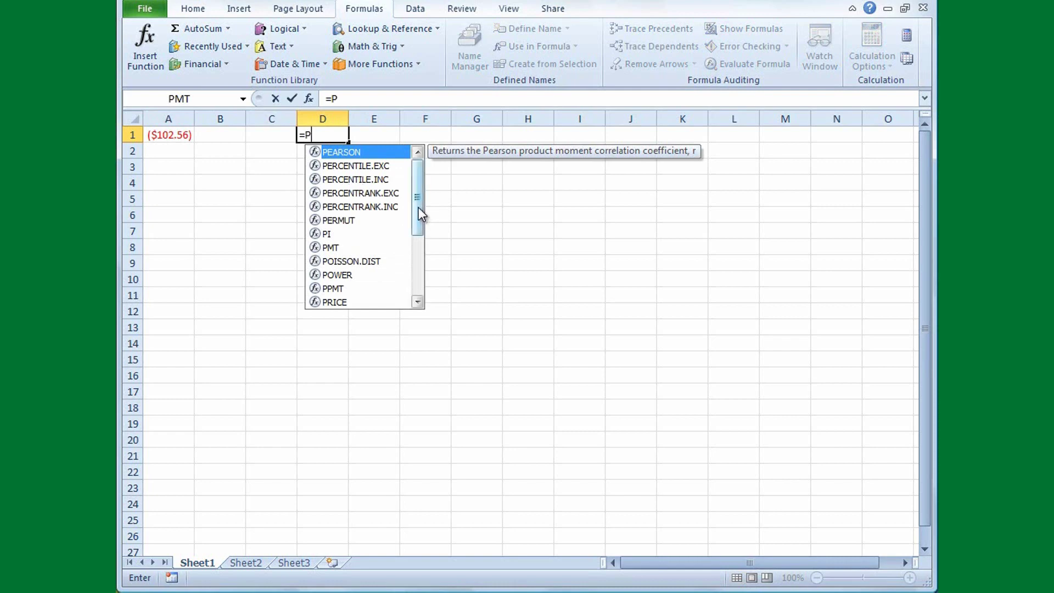
left_click_drag(417, 196, 416, 202)
left_click(334, 236)
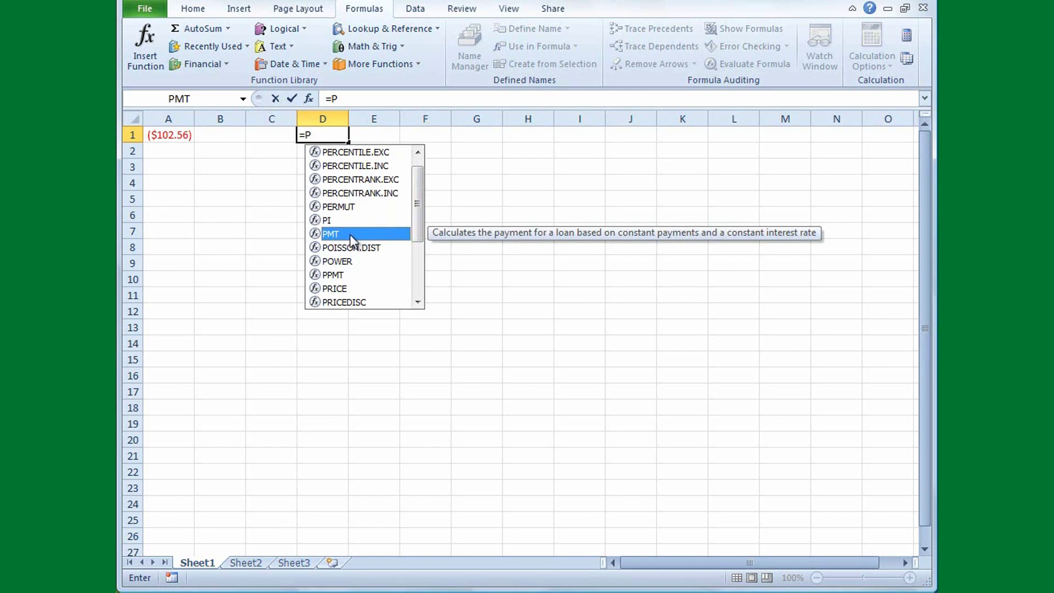
double_click(338, 235)
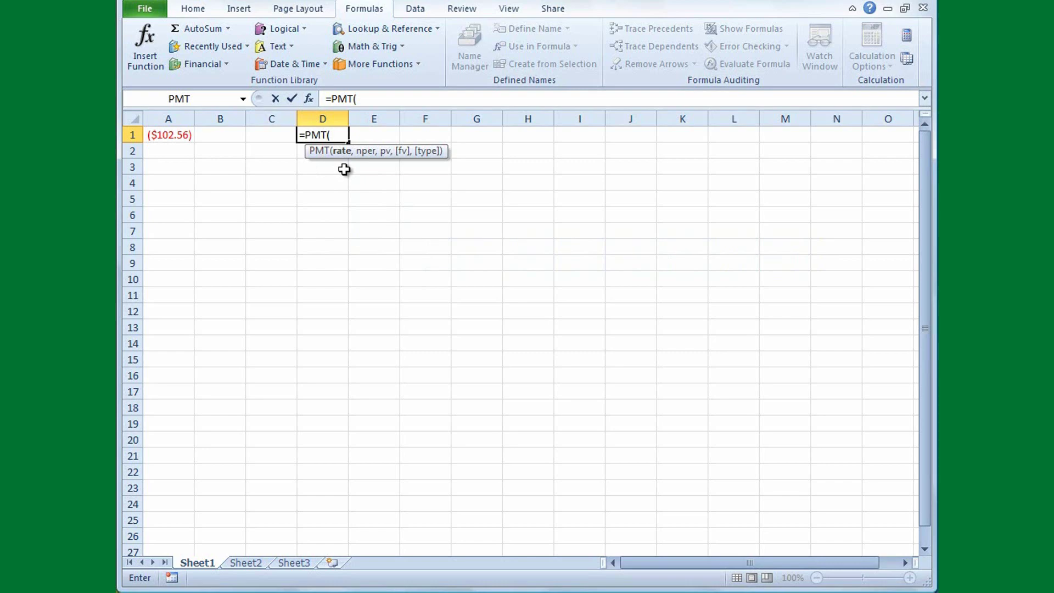
Complete the D1 formula as =PMT(5%/12,30*12,180000) and reselect the cell to check it.
type("5%/12")
type(",")
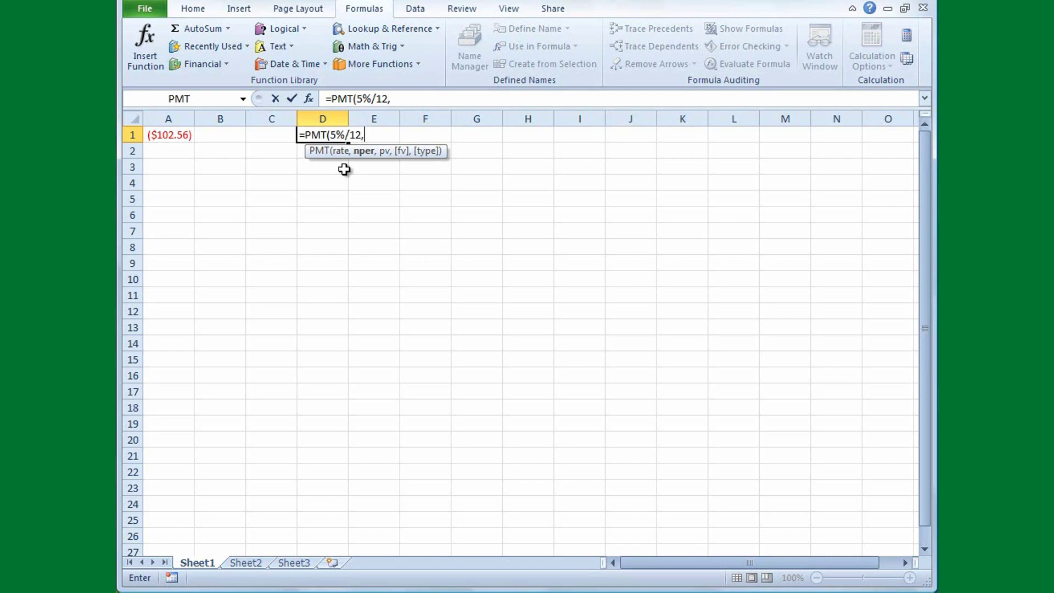
type("30*12,")
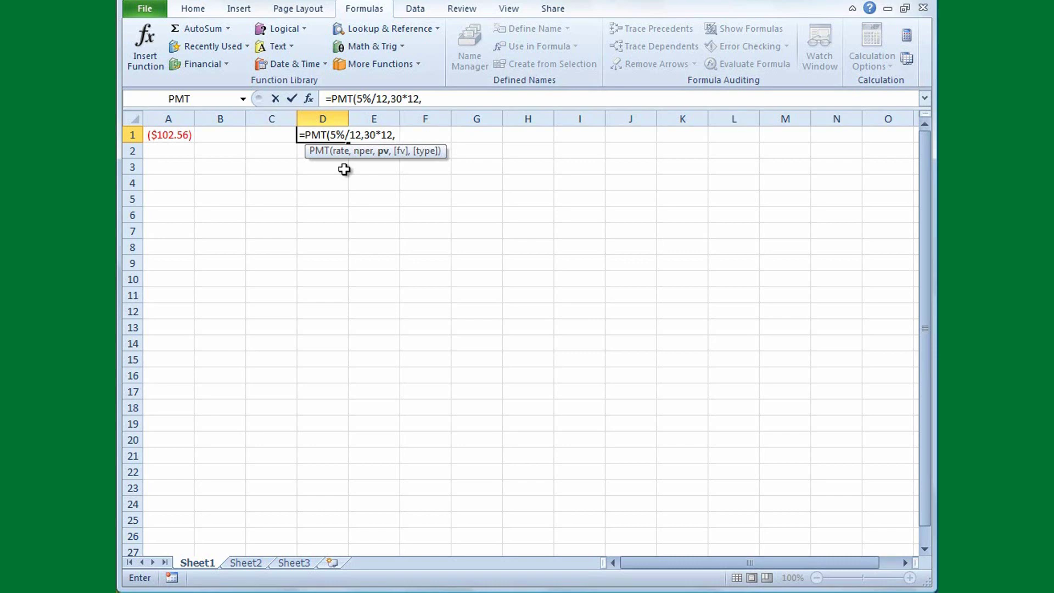
type("180000")
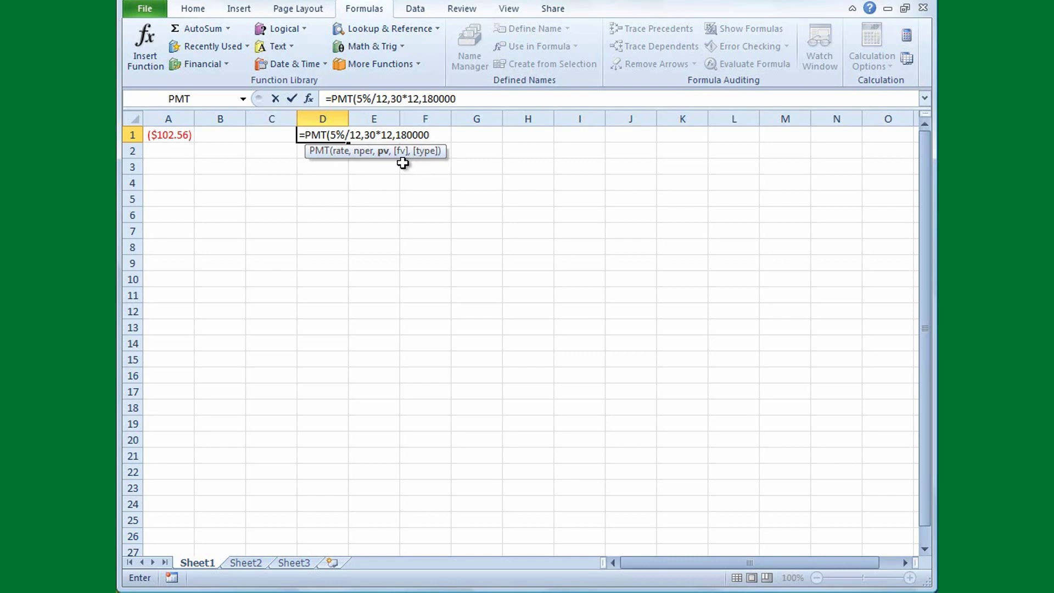
type(")")
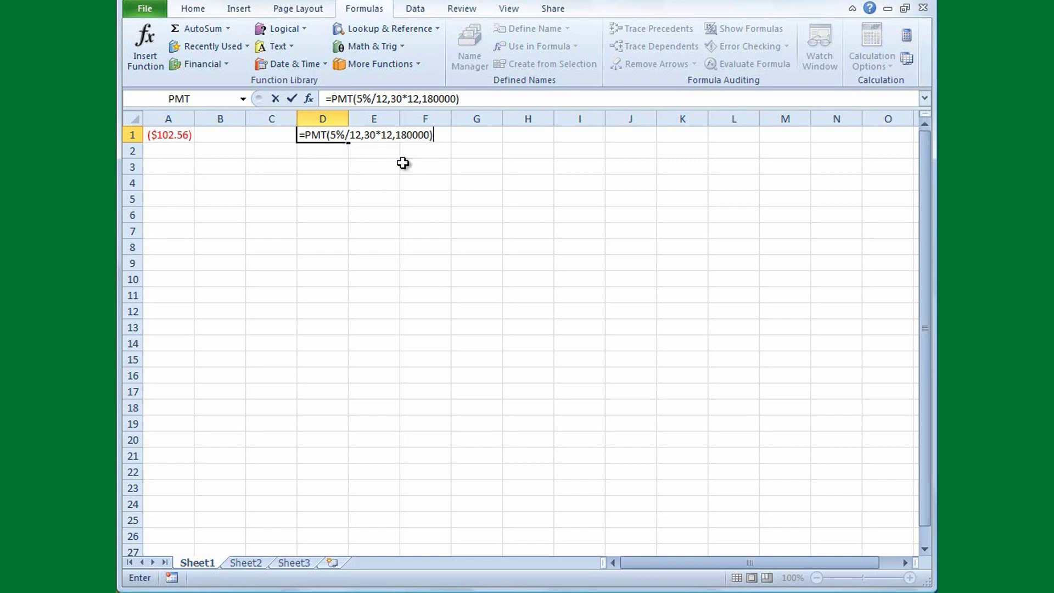
key("Return")
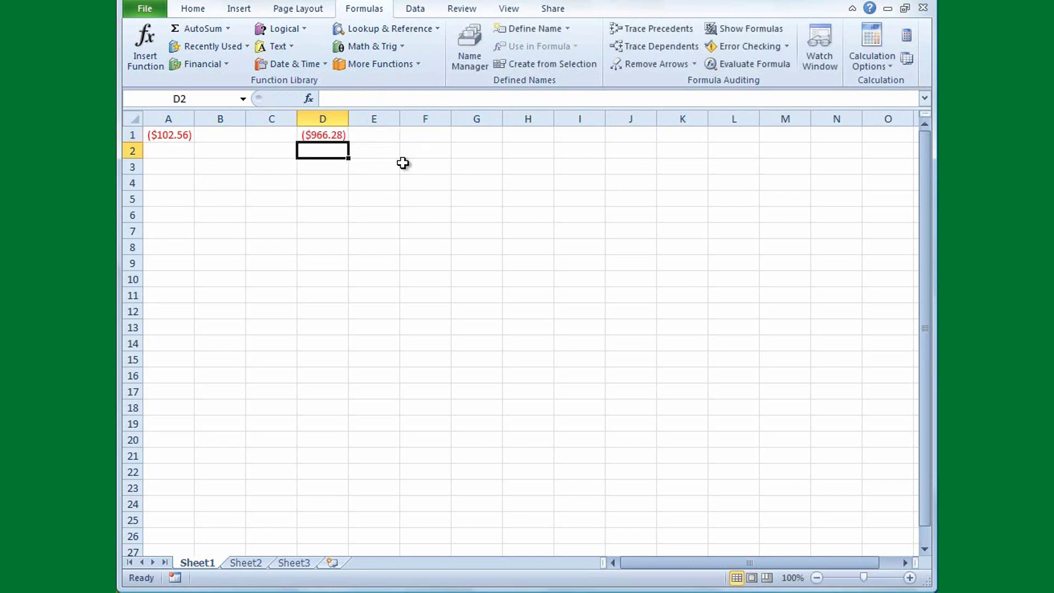
left_click(336, 134)
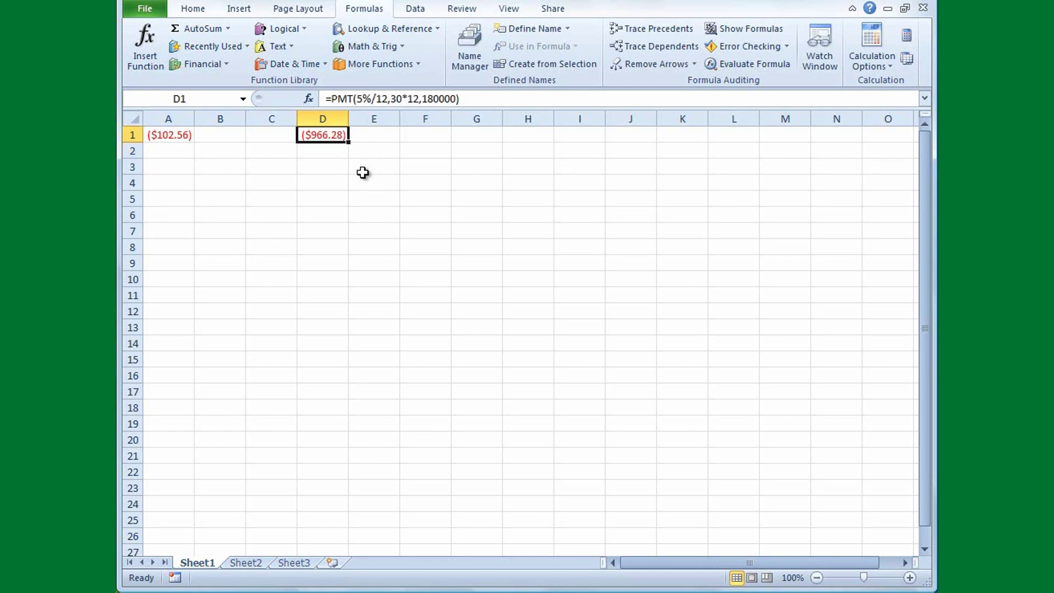
On Sheet2, search for a function with "proper names" and insert the PROPER function in cell B2.
key("ctrl+Page_Down")
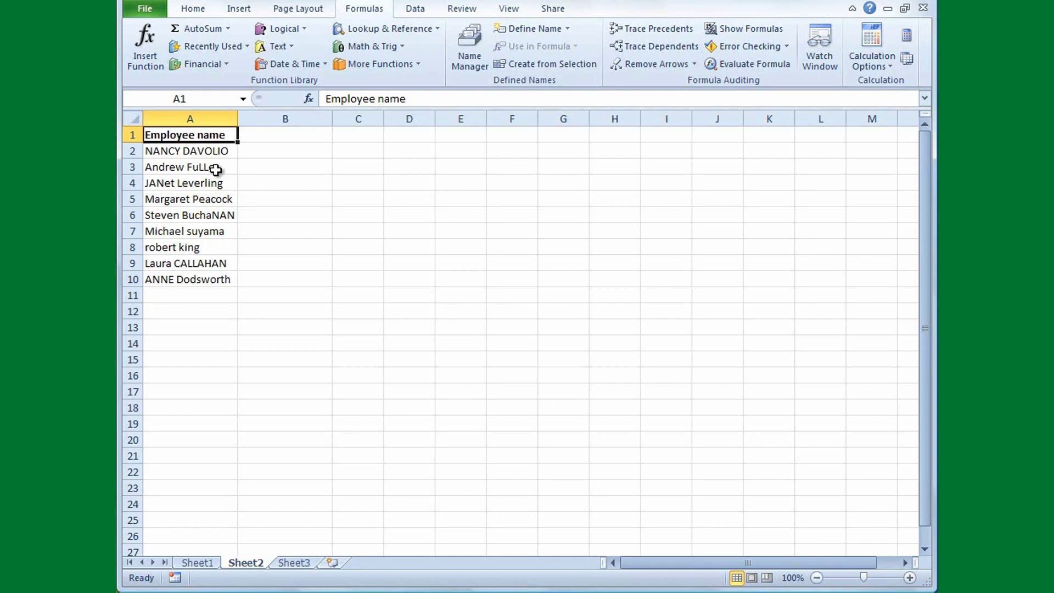
left_click(265, 153)
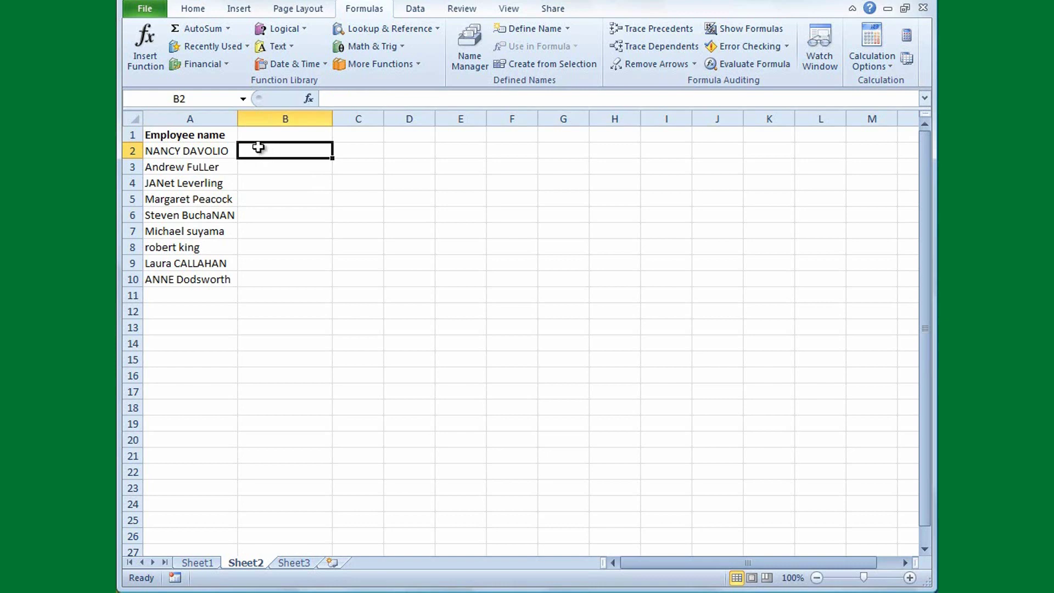
left_click(149, 54)
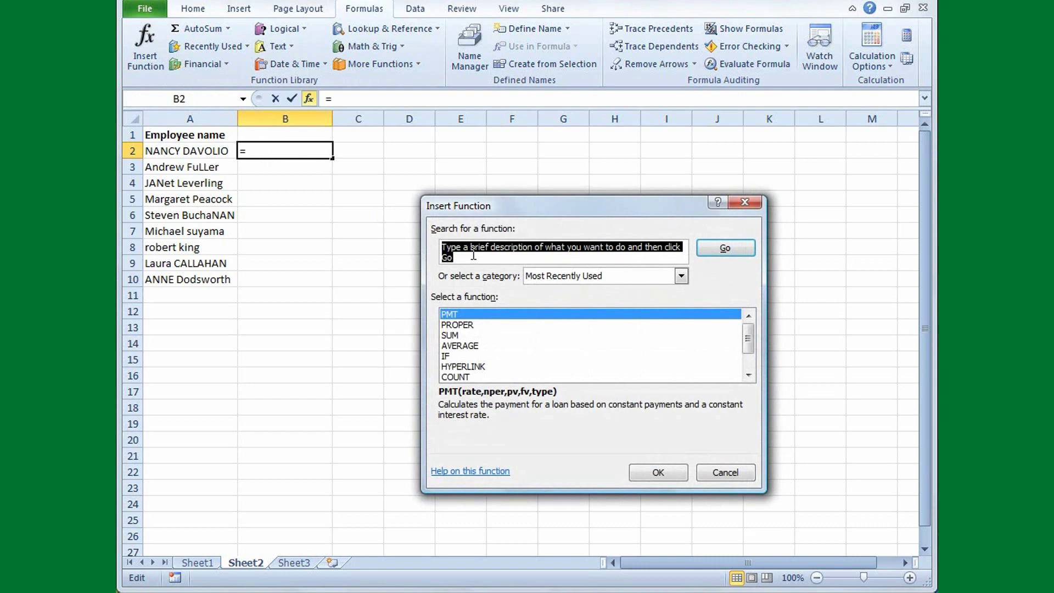
type("proper names")
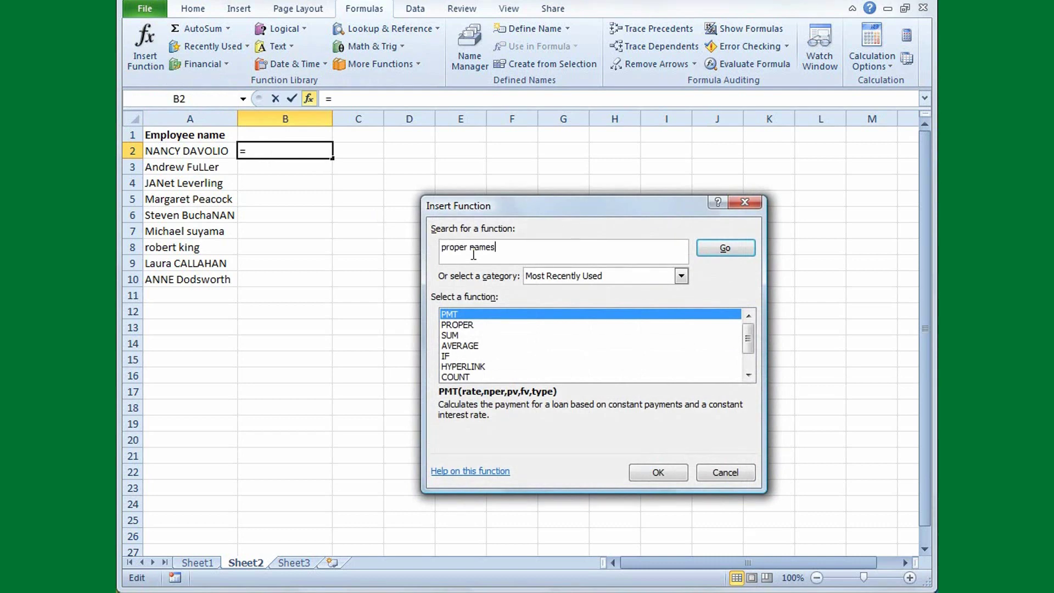
left_click(719, 248)
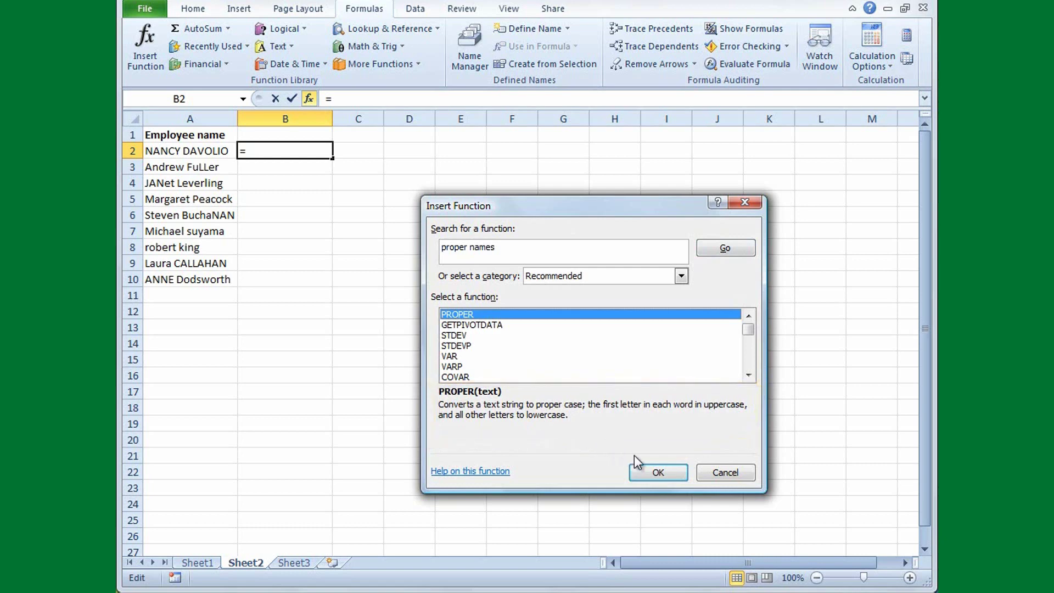
left_click(655, 471)
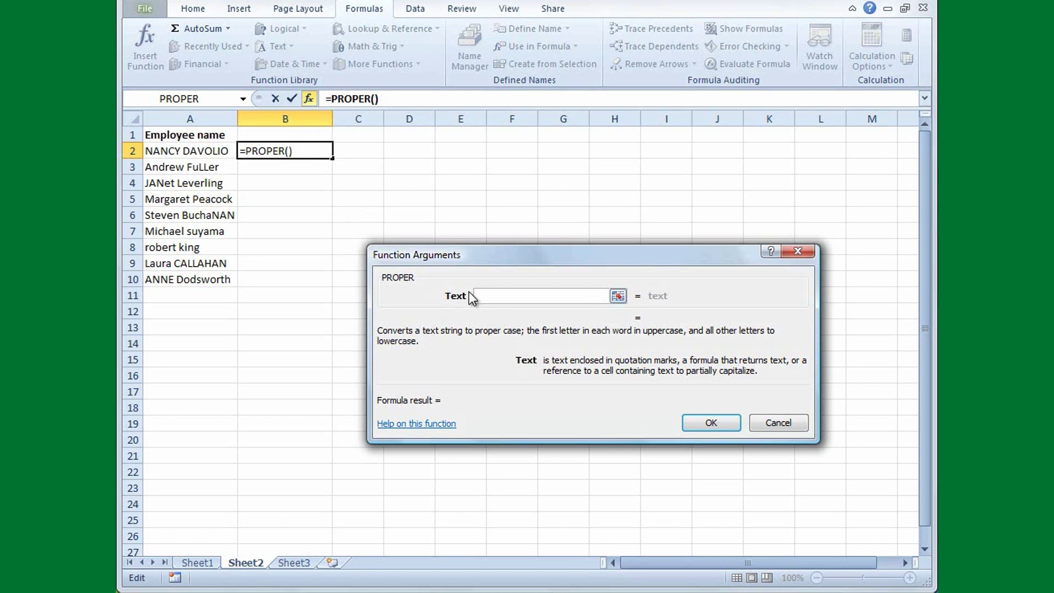
Set PROPER's Text argument to A2, fill the formula down through B10, and compare the contents of B2 and A3.
left_click(214, 151)
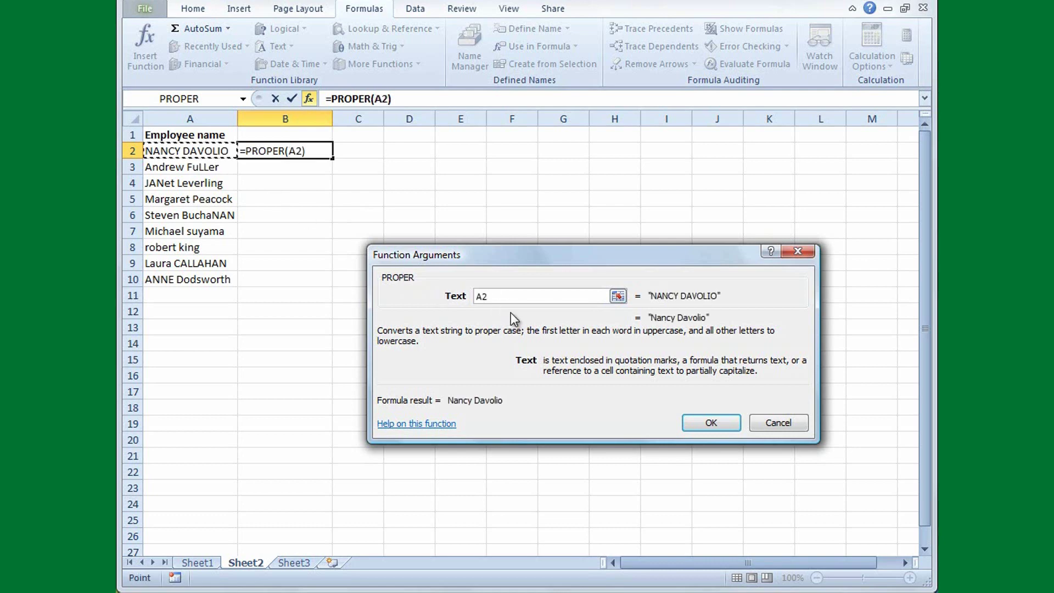
left_click(707, 423)
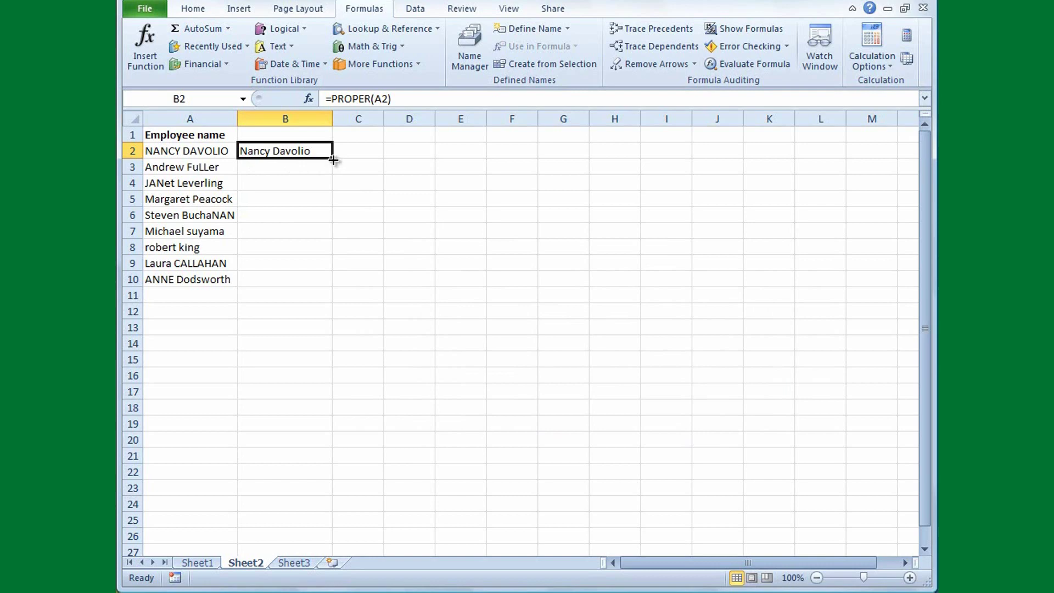
left_click_drag(334, 160, 334, 284)
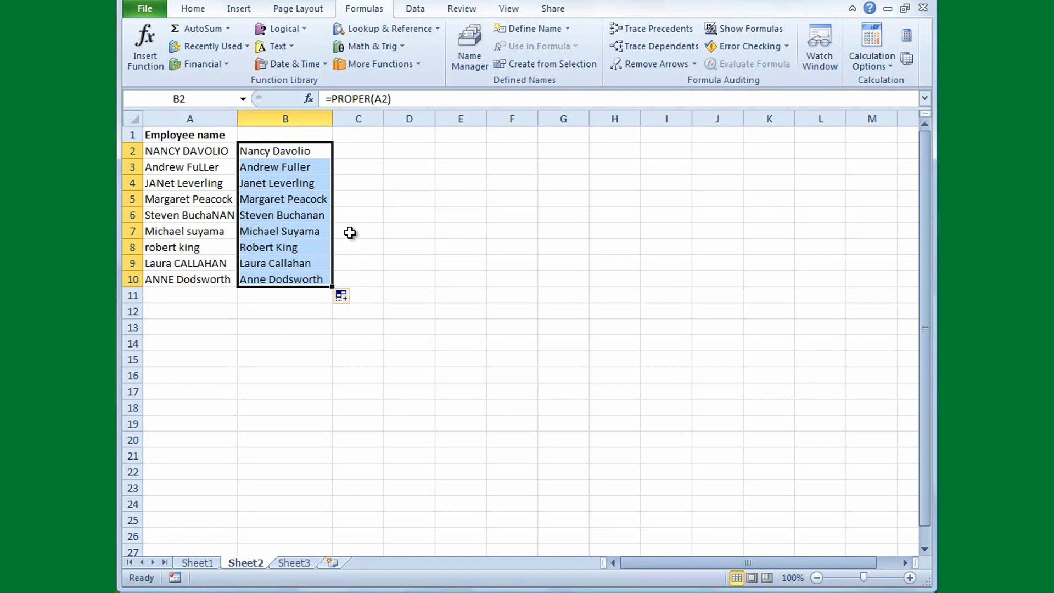
left_click(286, 153)
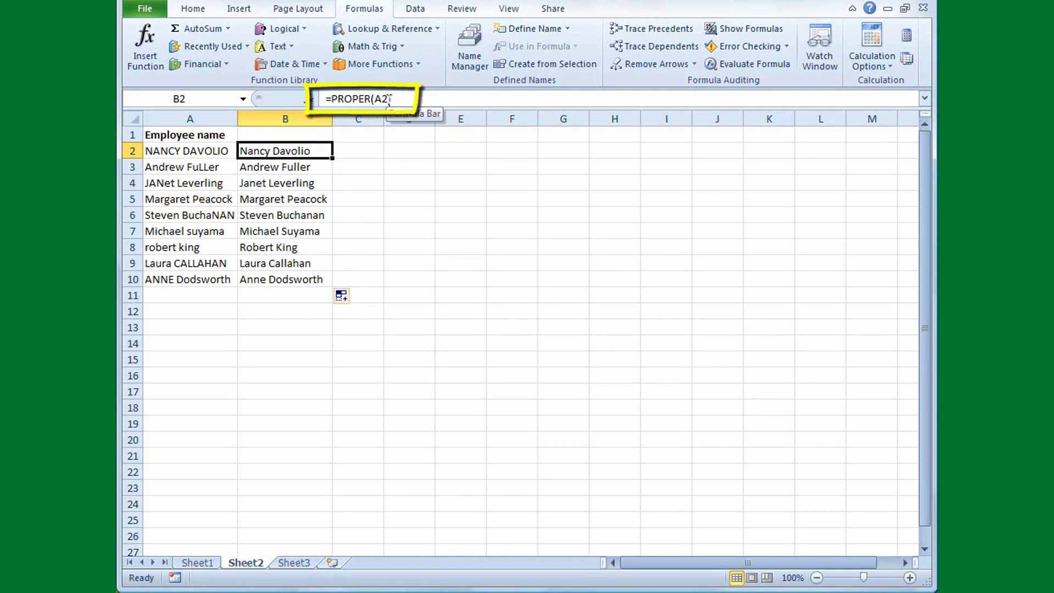
left_click(201, 166)
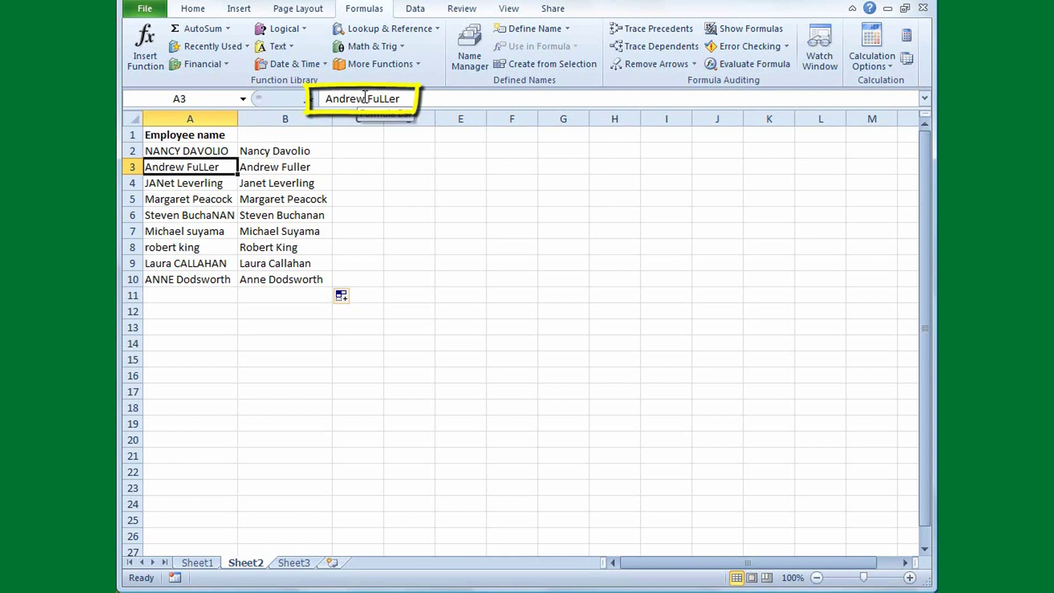
Copy the PROPER results in B2:B10 and paste them as values over the employee names in A2:A10.
left_click(274, 151)
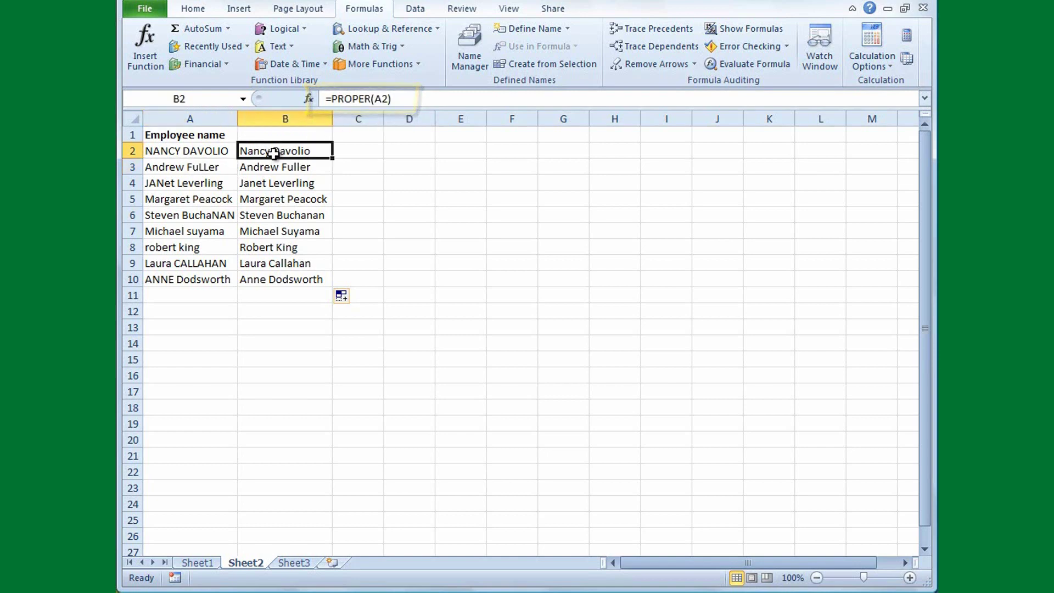
left_click_drag(273, 151, 279, 273)
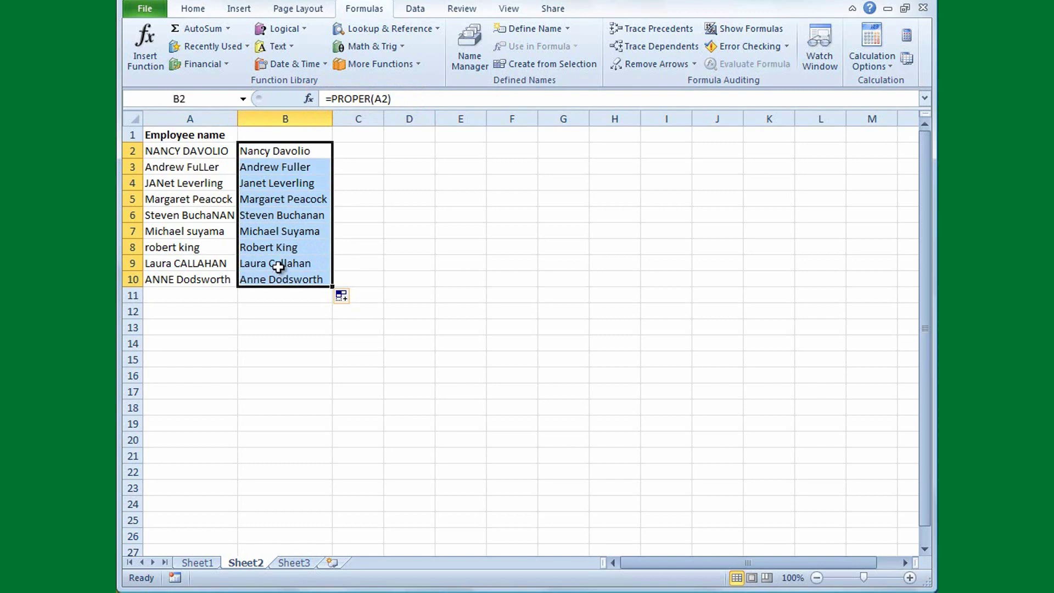
right_click(274, 203)
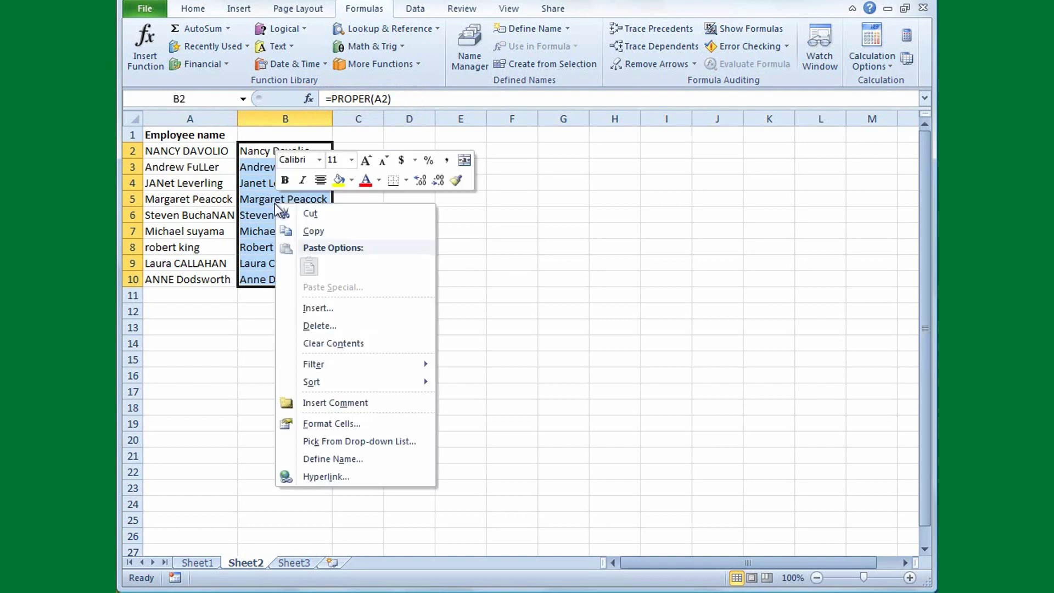
left_click(302, 229)
left_click_drag(202, 159, 203, 276)
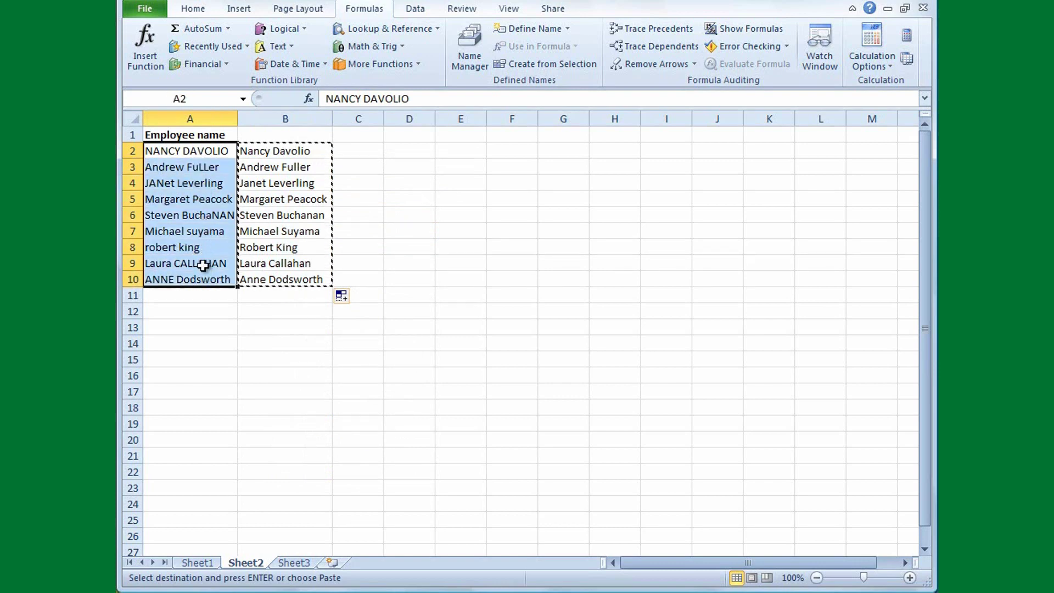
right_click(178, 201)
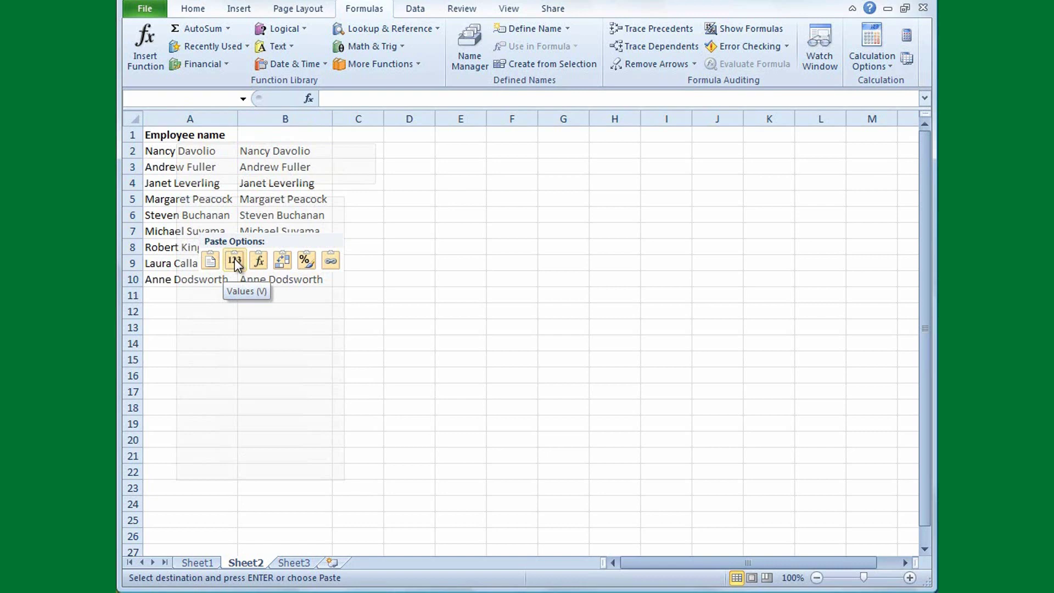
left_click(235, 258)
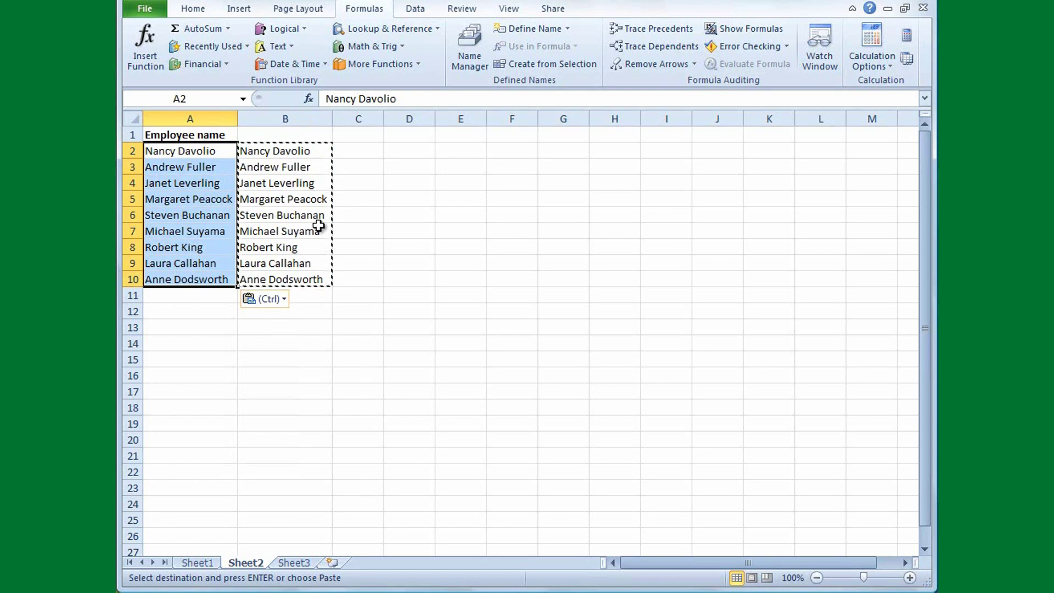
key("Escape")
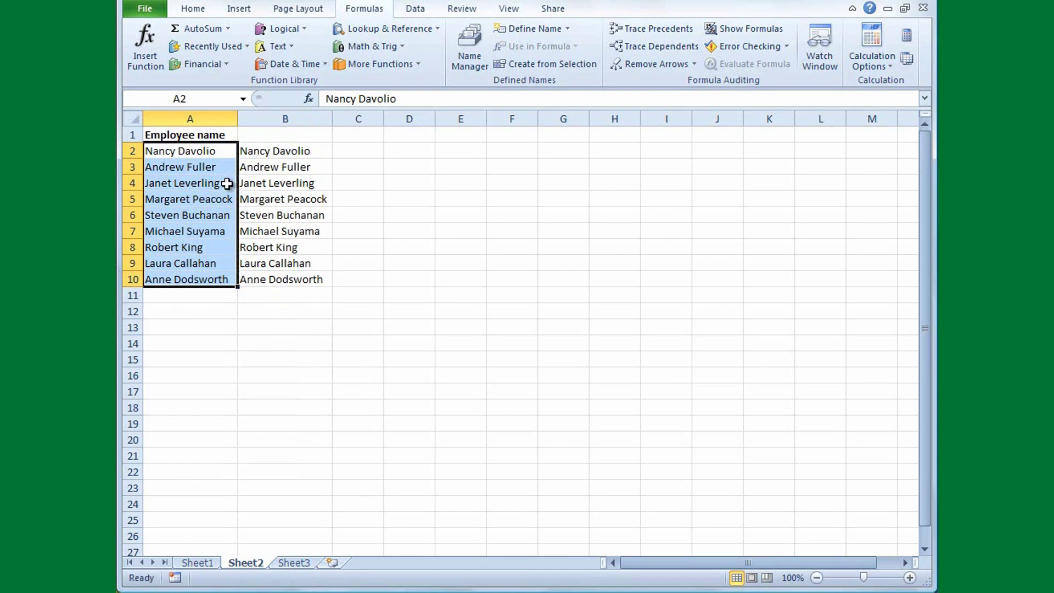
Check the contents of A2 and B2, and clear the helper formulas from B2:B10.
left_click(189, 155)
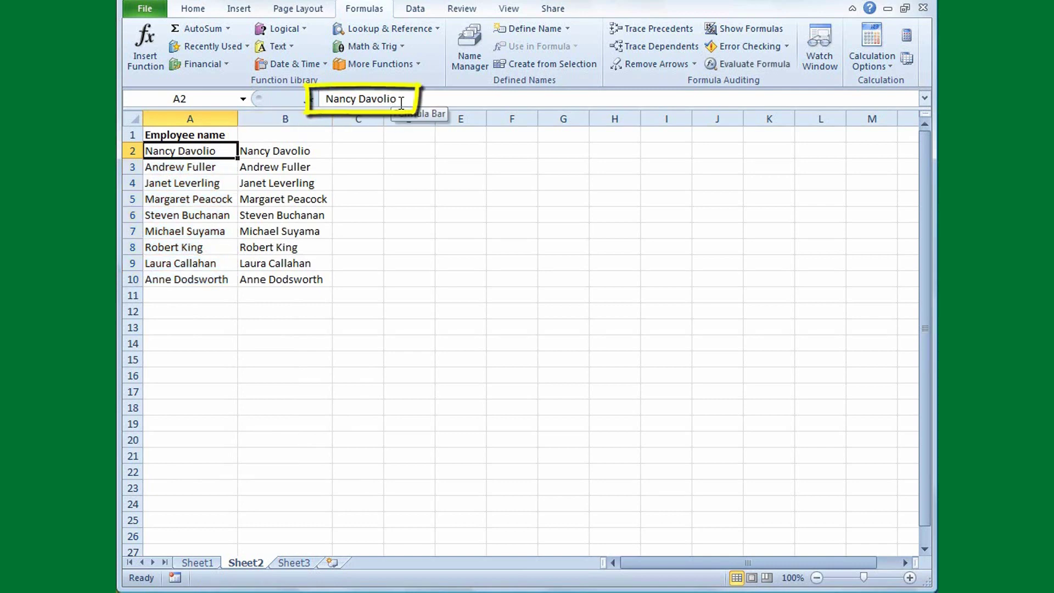
left_click(286, 152)
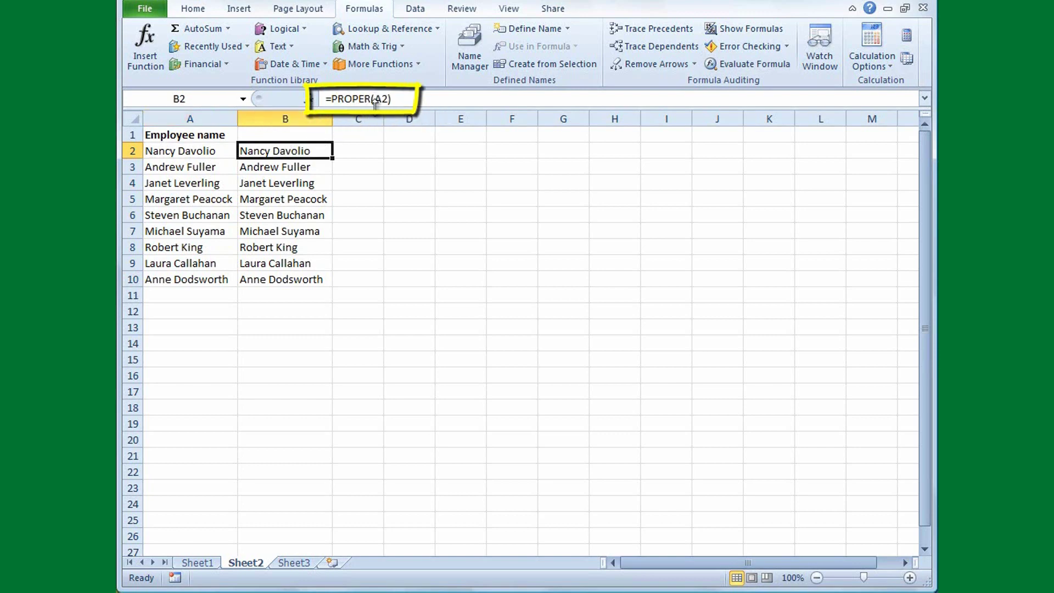
left_click_drag(280, 152, 278, 276)
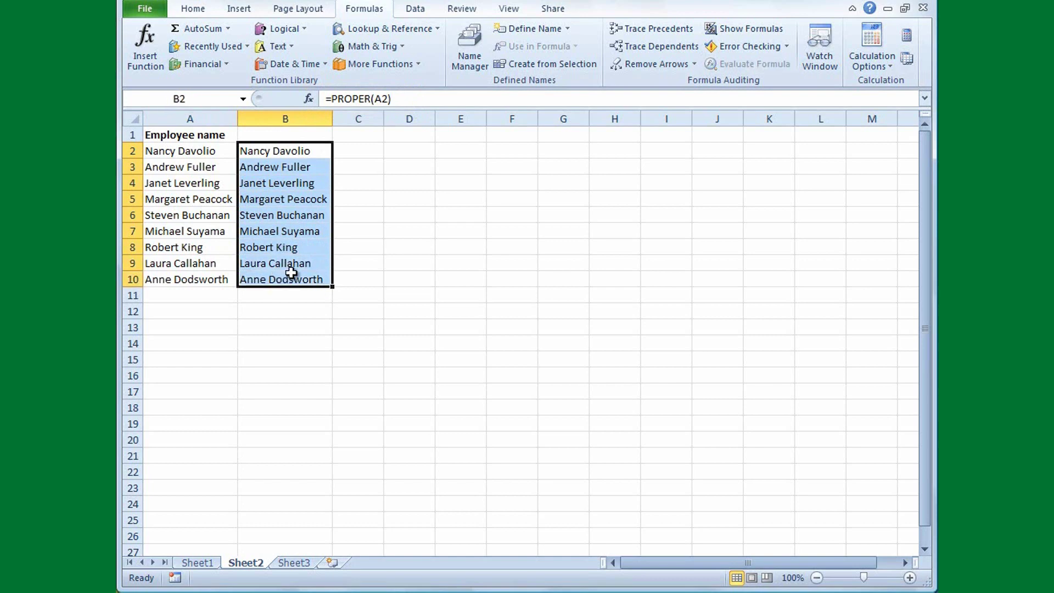
key("Delete")
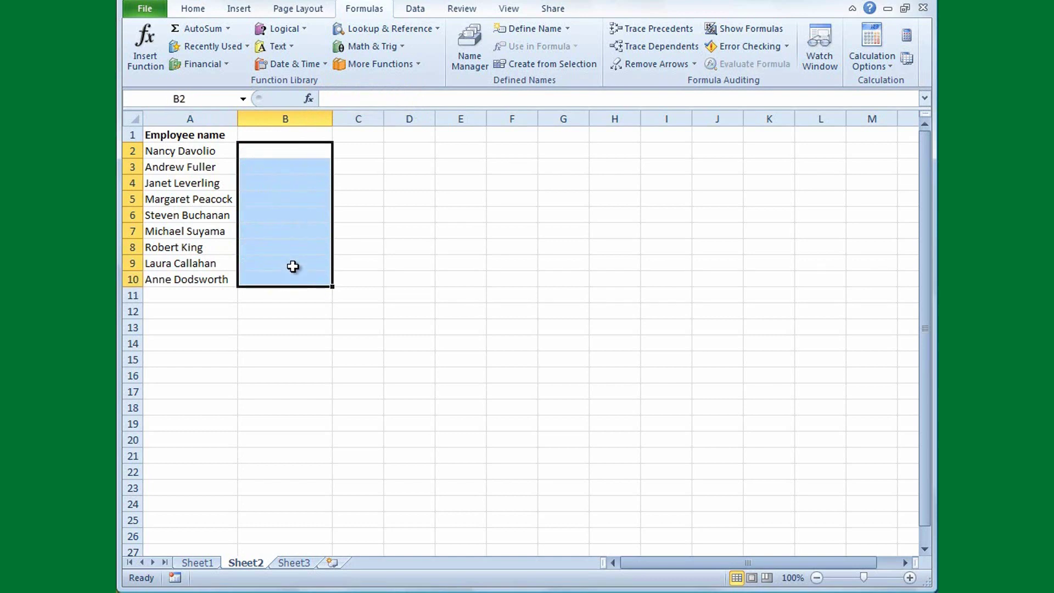